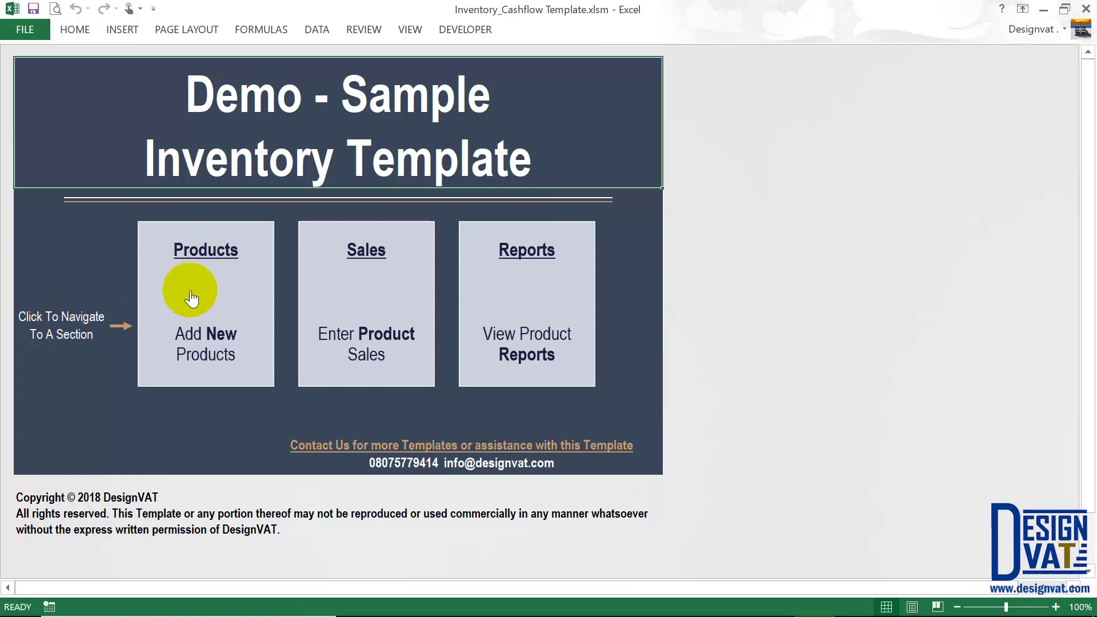
Visit the product information sheet from the dashboard and return to the dashboard.
click(209, 252)
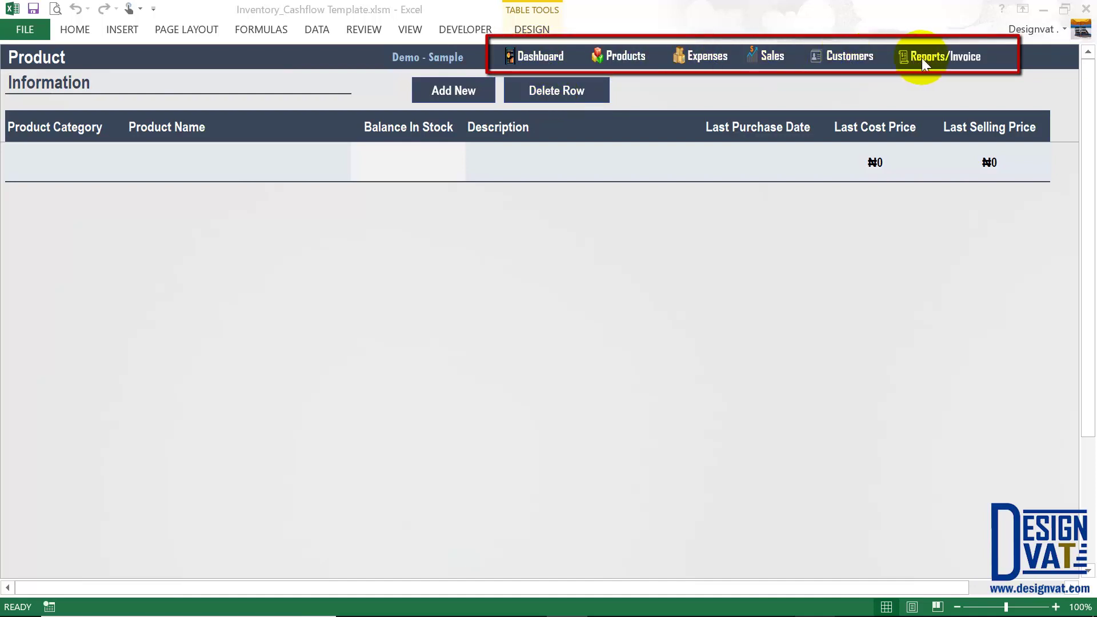
click(533, 60)
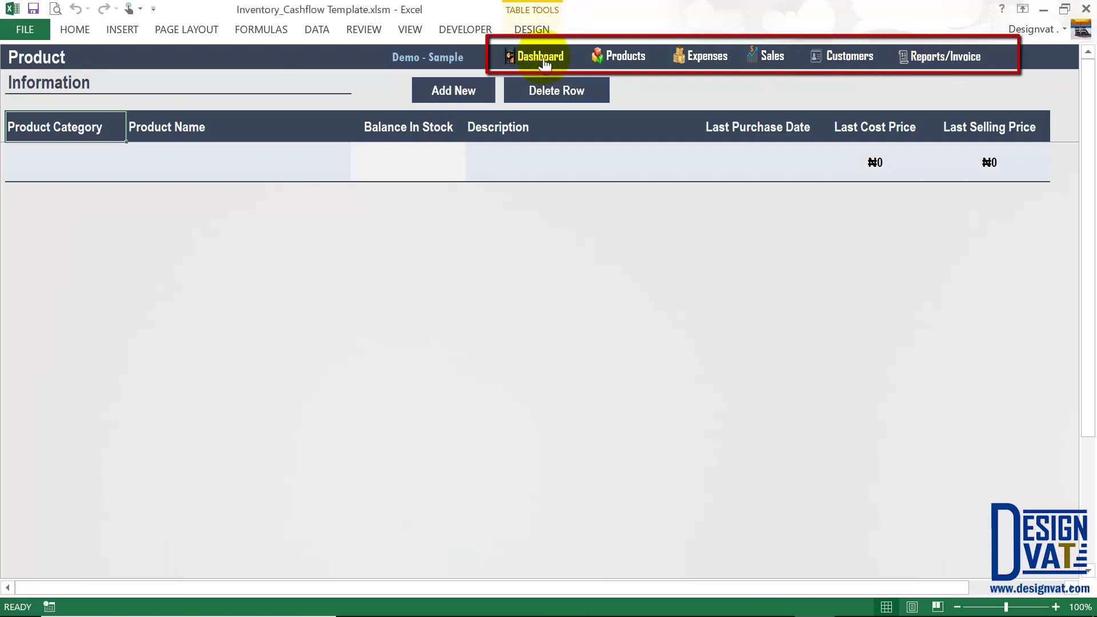
click(540, 57)
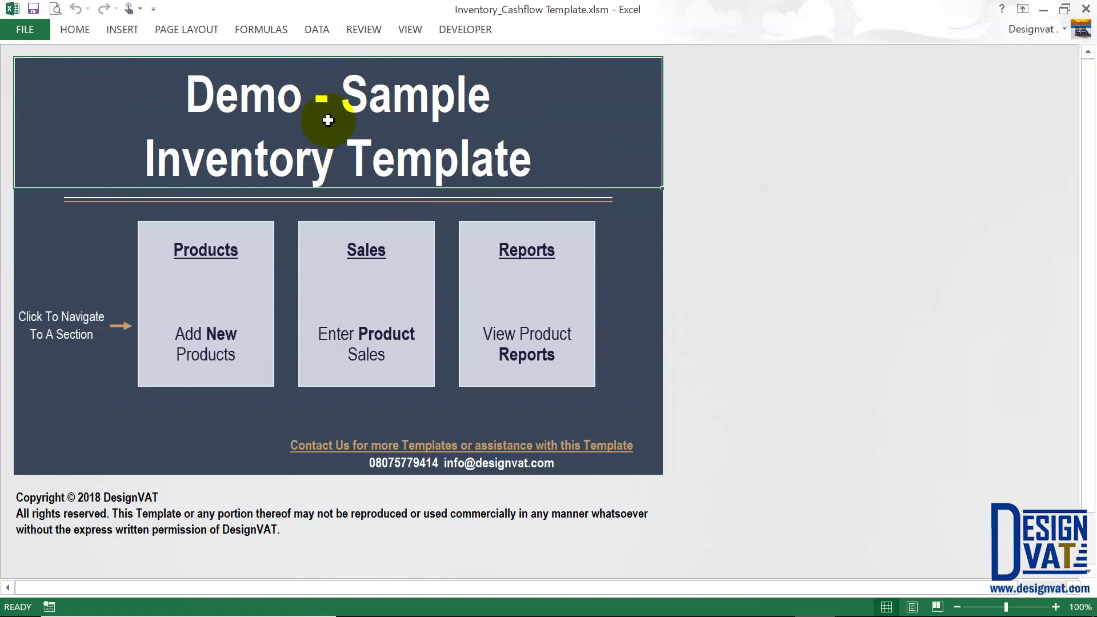
Open the product information sheet and bring up the entry form for a new product.
click(204, 252)
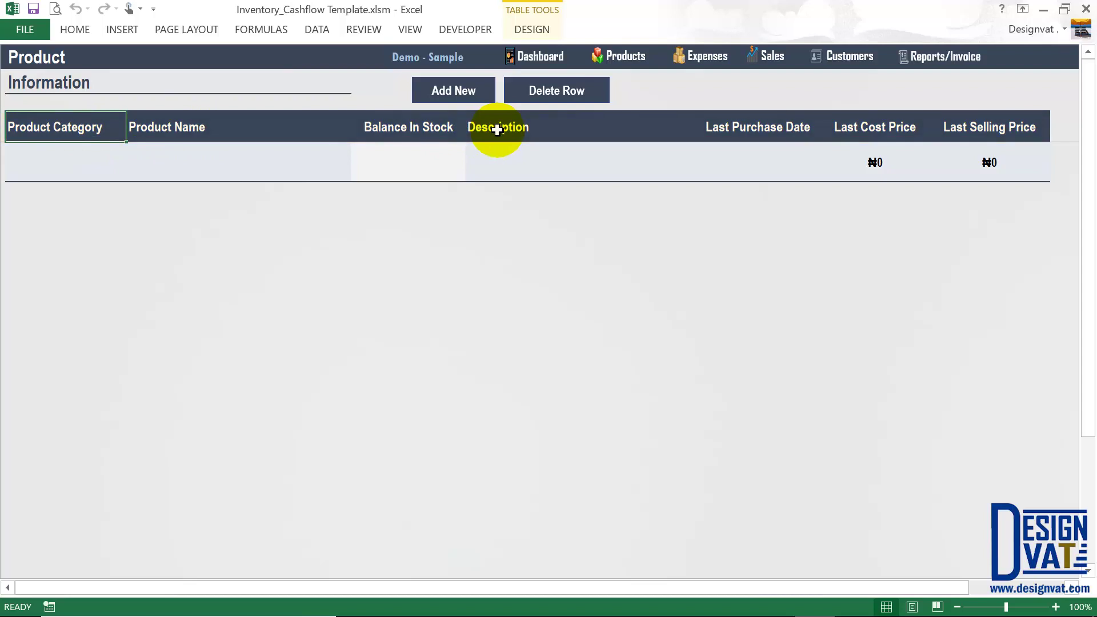
click(454, 90)
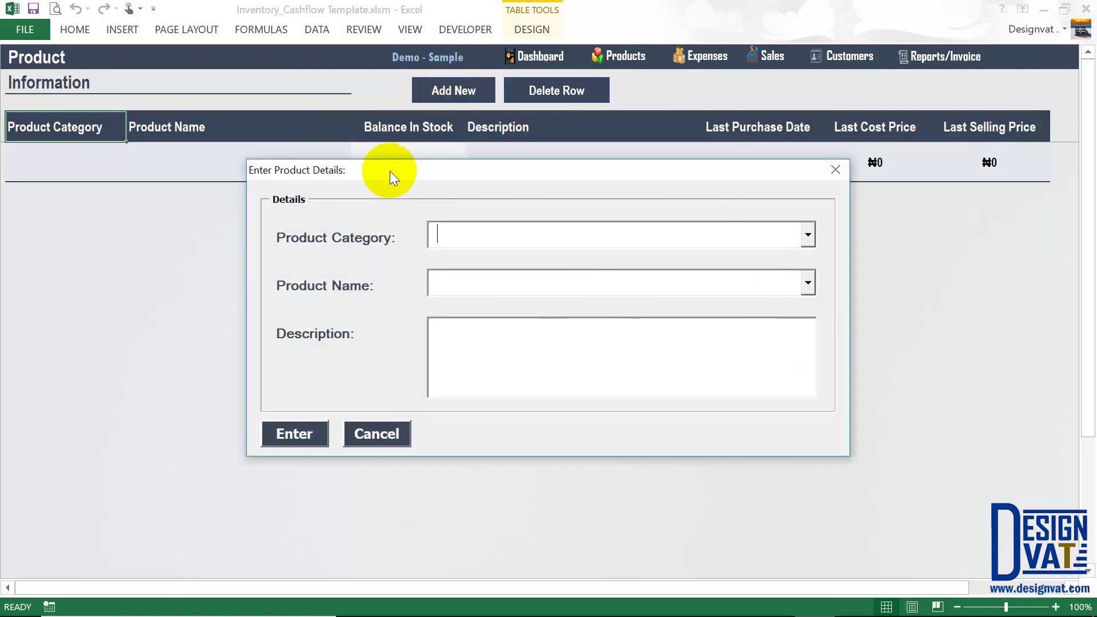
drag(390, 170, 369, 224)
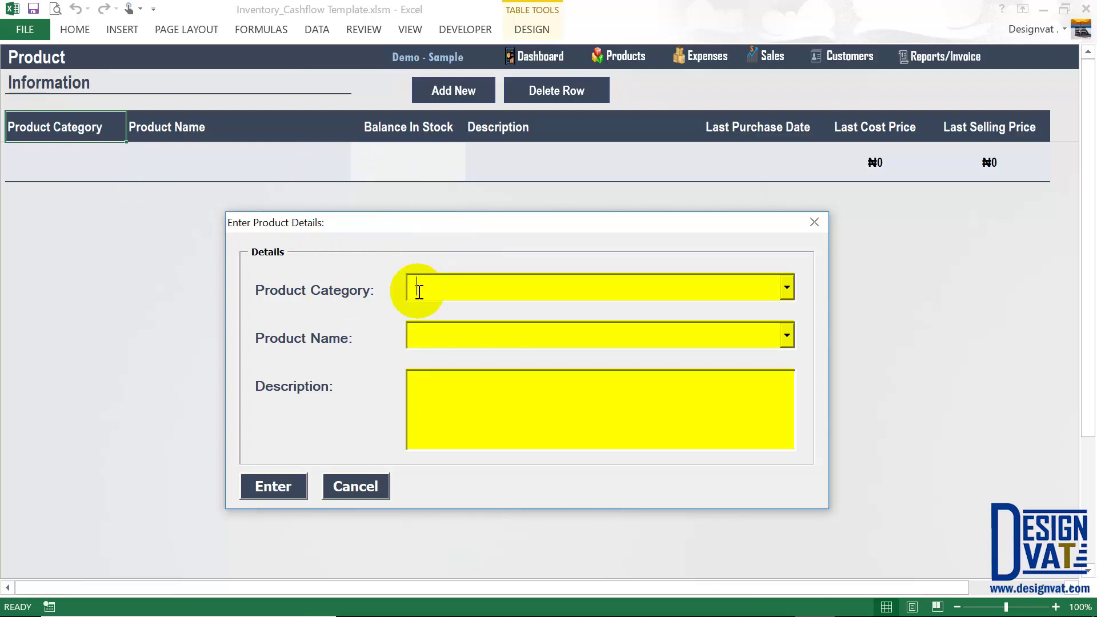
click(430, 417)
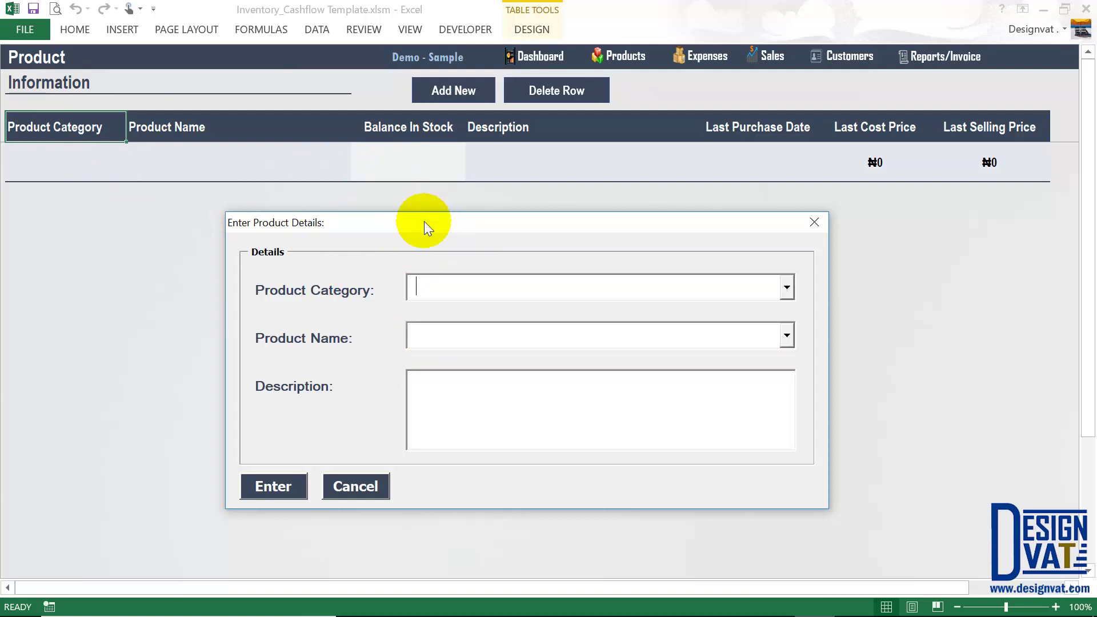
drag(423, 221, 423, 170)
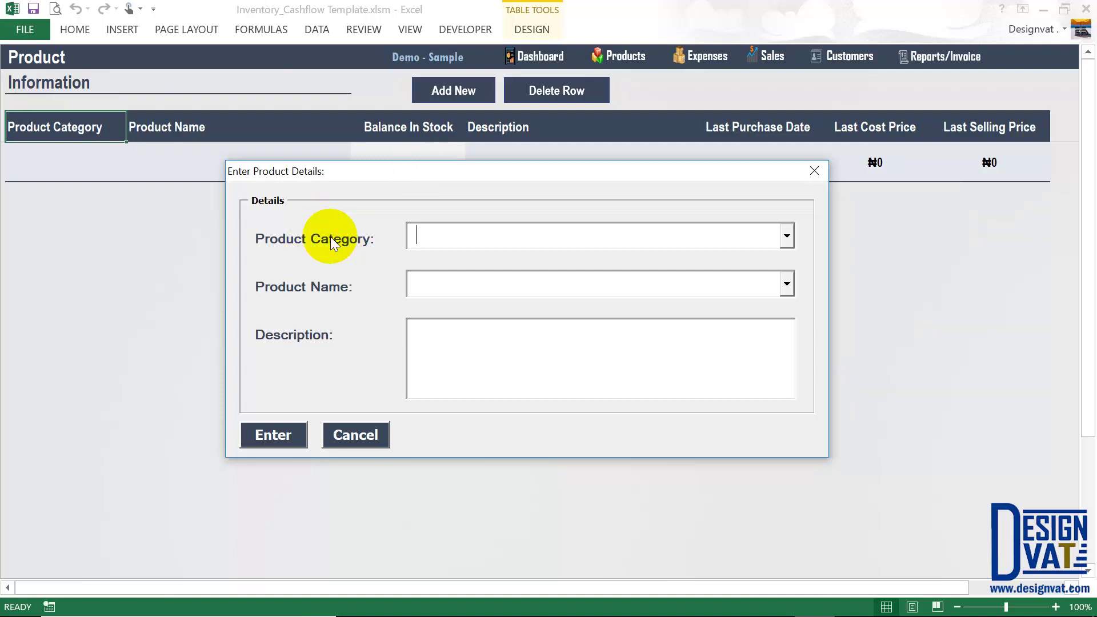
Enter Phones as the product category and HTC One M8 as the product name.
text(Phones)
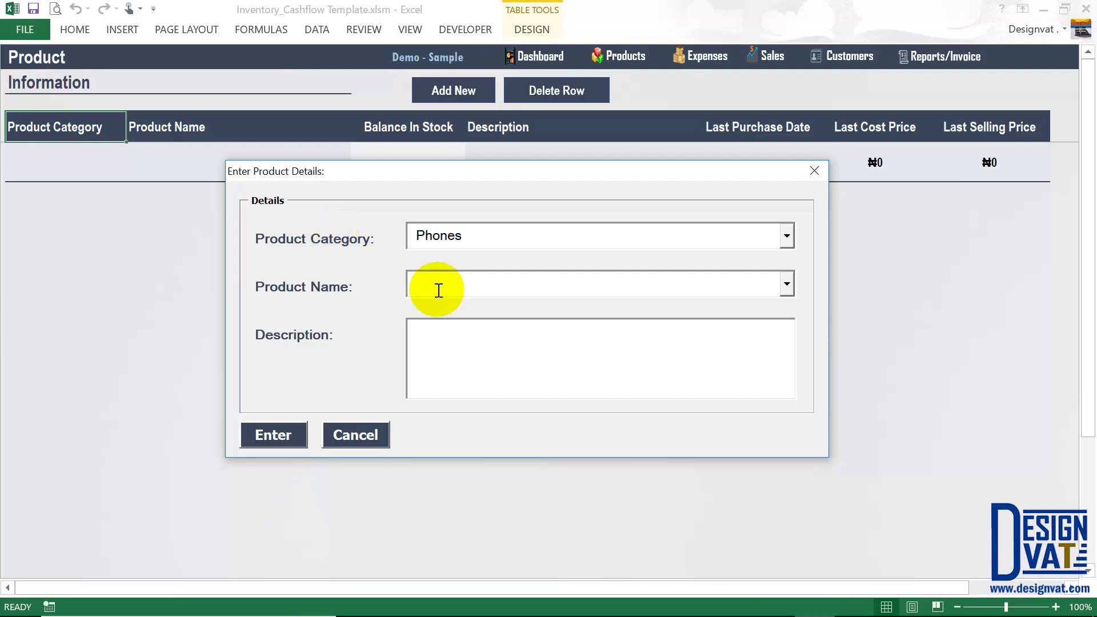
key(Tab)
text(HTC One M8)
click(489, 355)
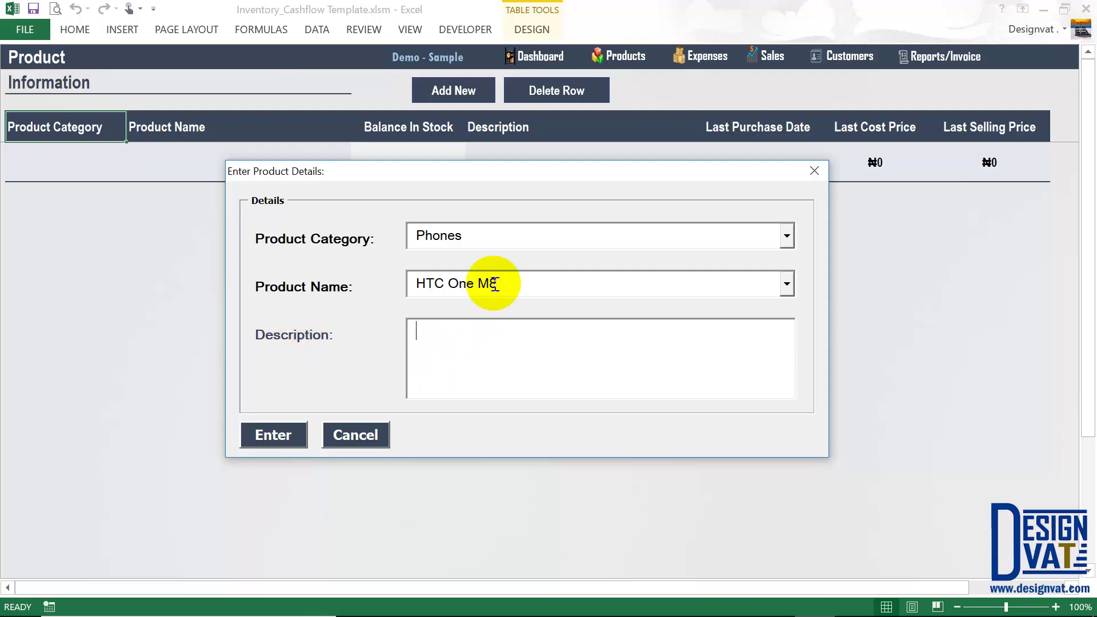
Give the HTC One M8 the description Black and submit the new product entry.
drag(499, 283, 419, 281)
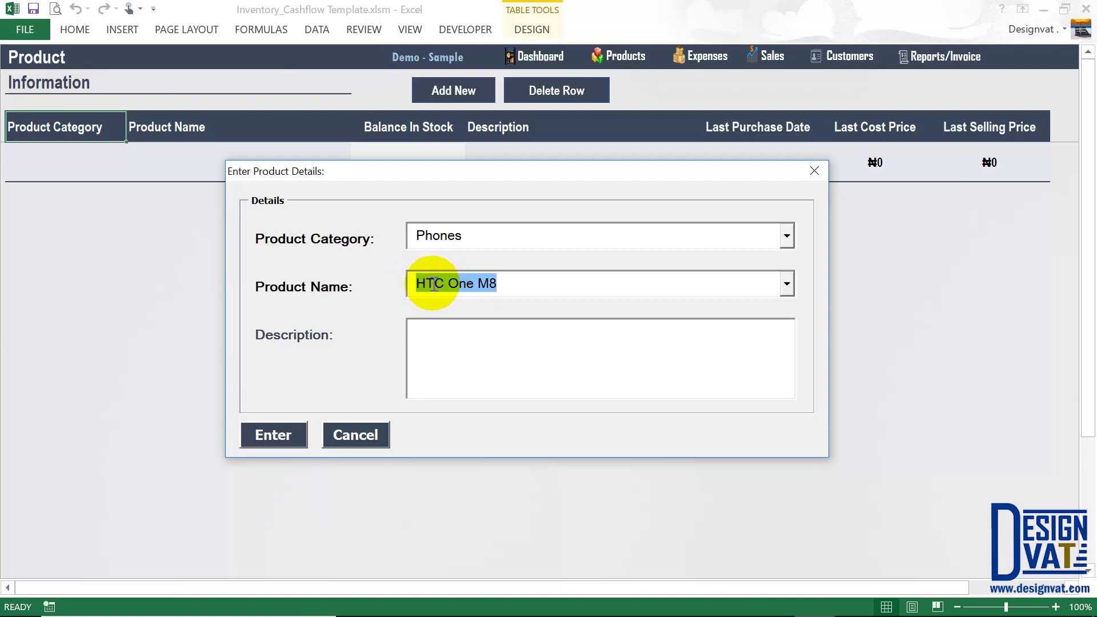
click(427, 337)
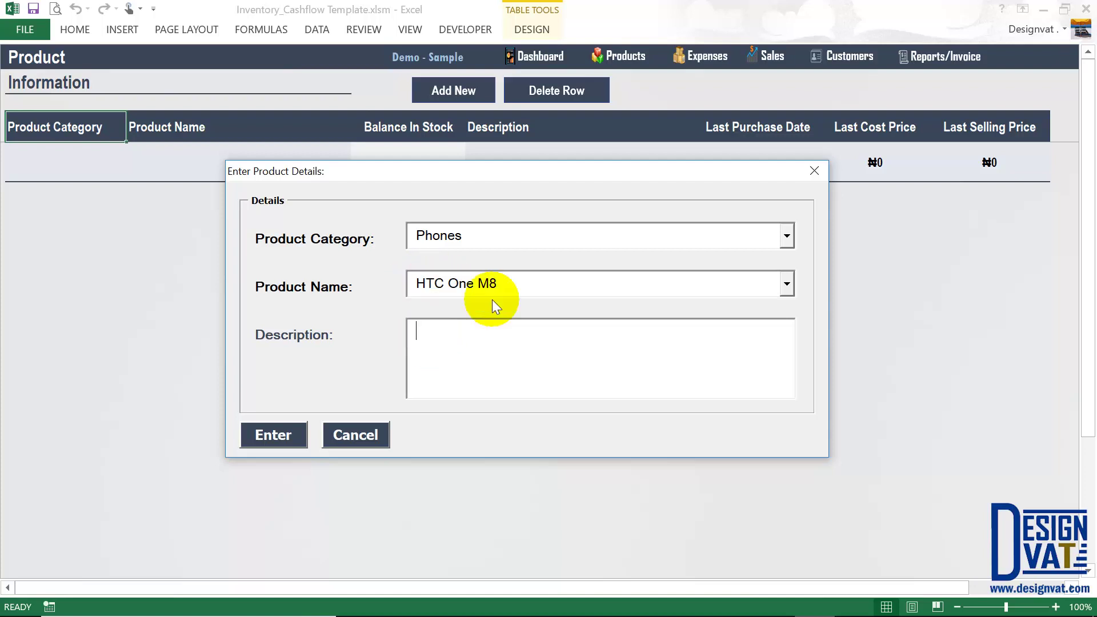
drag(514, 284, 407, 284)
click(433, 333)
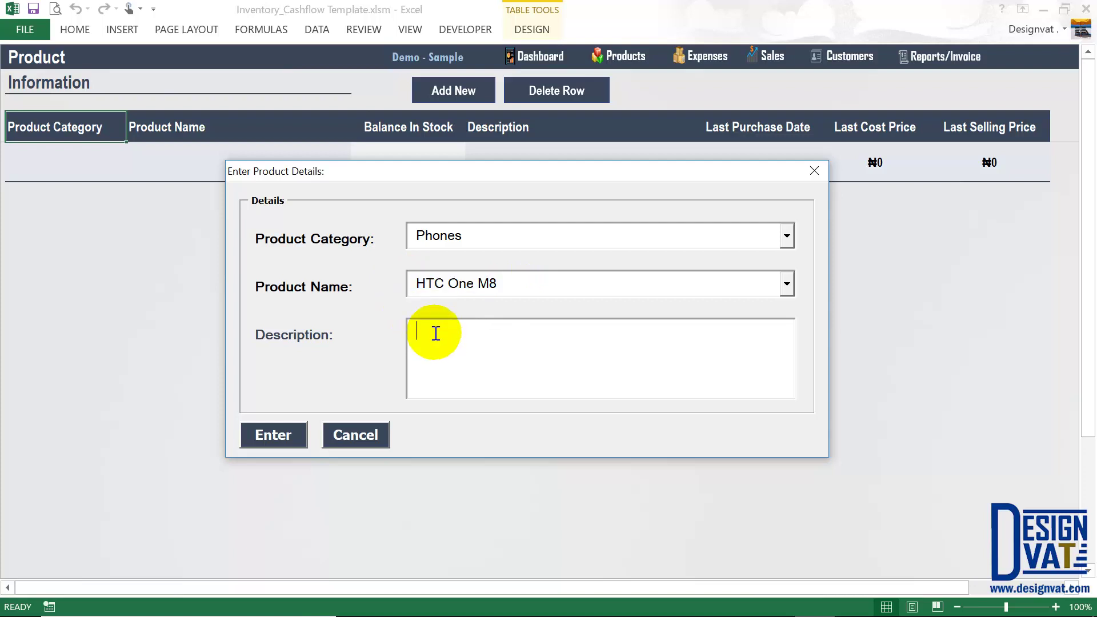
text(Black)
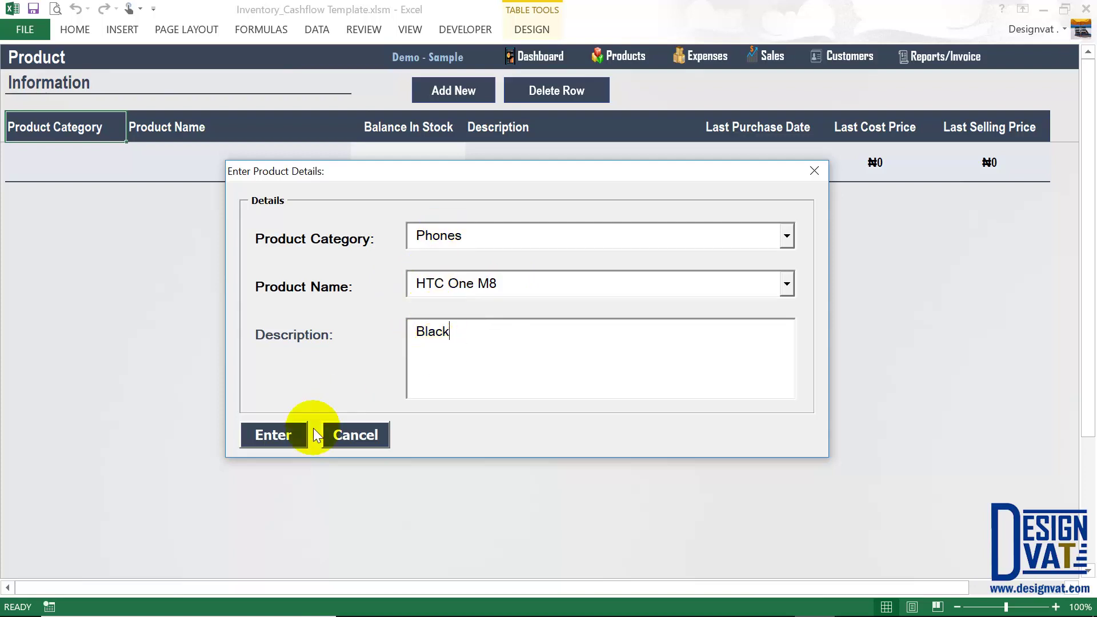
click(274, 435)
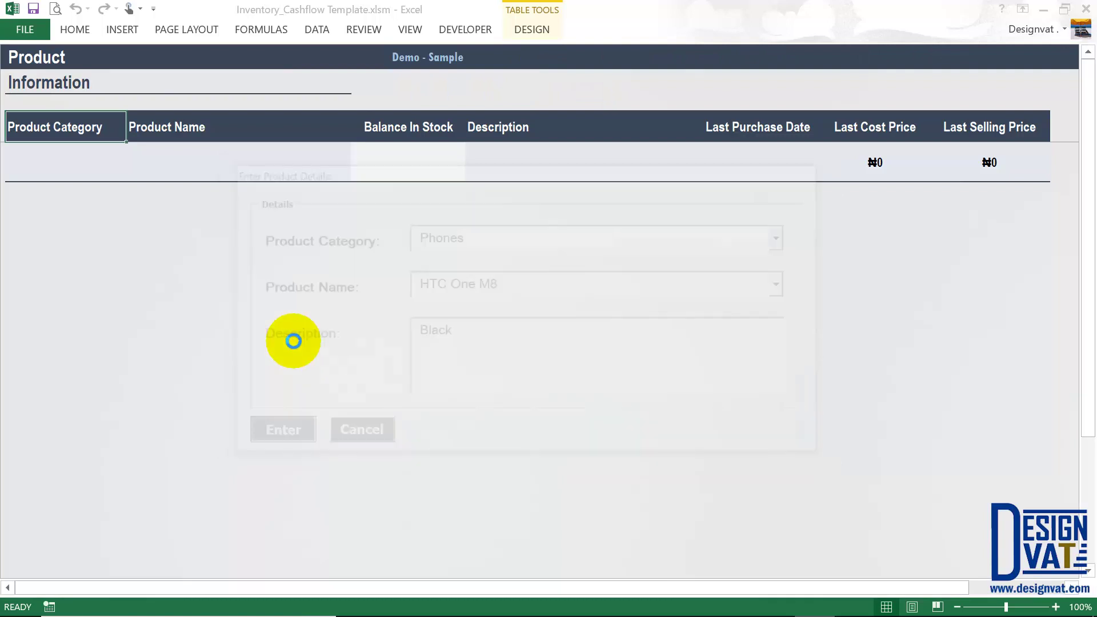
click(543, 368)
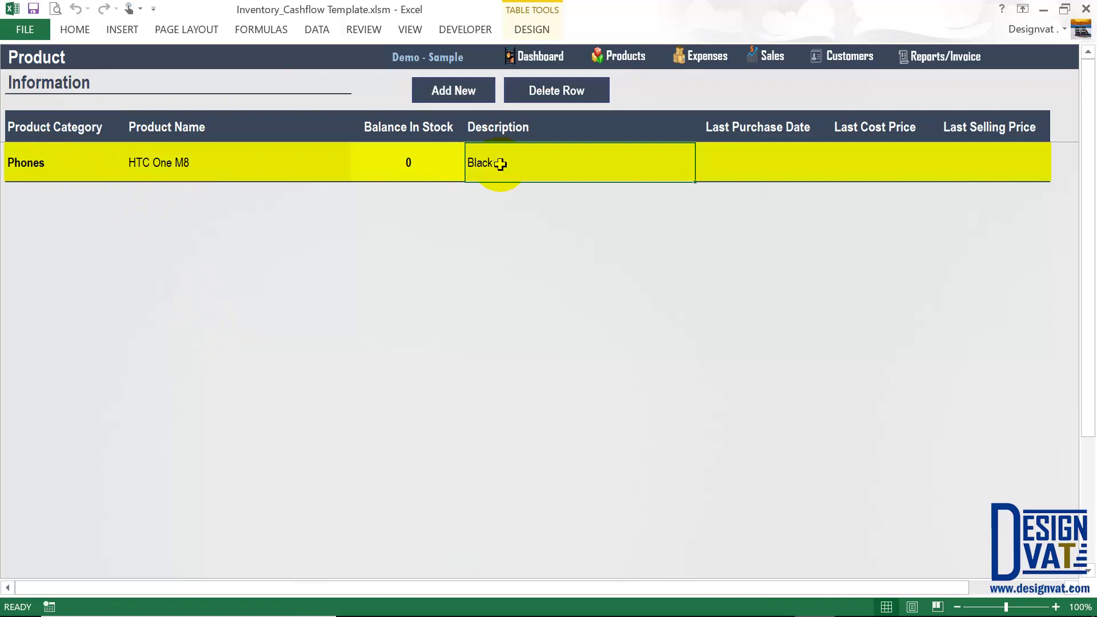
Examine the HTC One M8 row, including its stock balance, last purchase date, last cost price and last selling price columns.
click(80, 164)
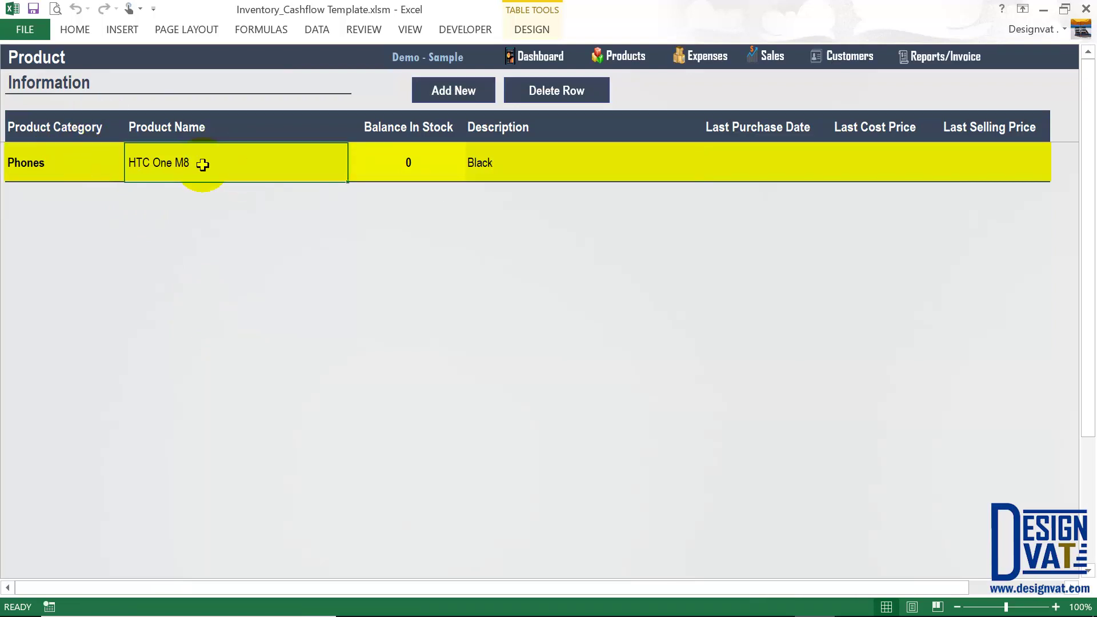
click(497, 174)
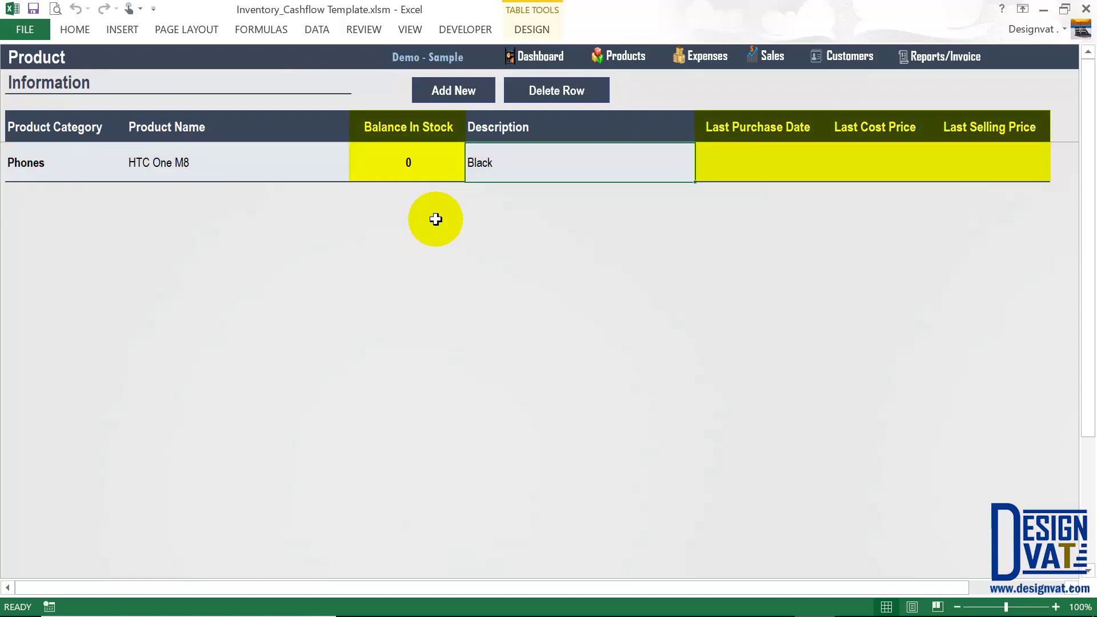
click(412, 121)
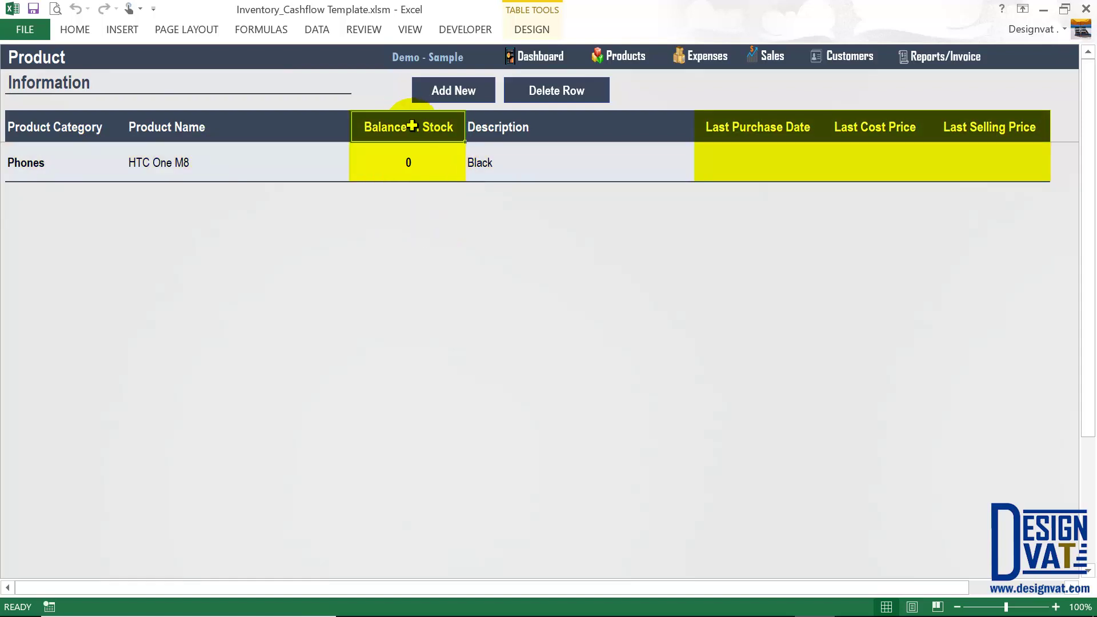
click(796, 121)
click(881, 122)
click(1017, 134)
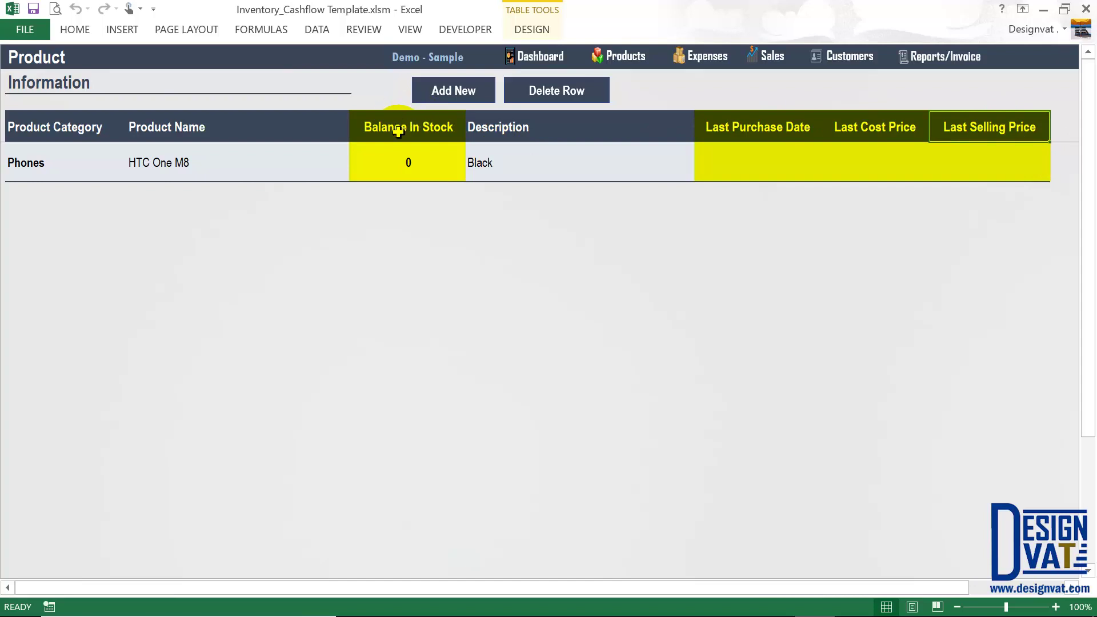
click(396, 164)
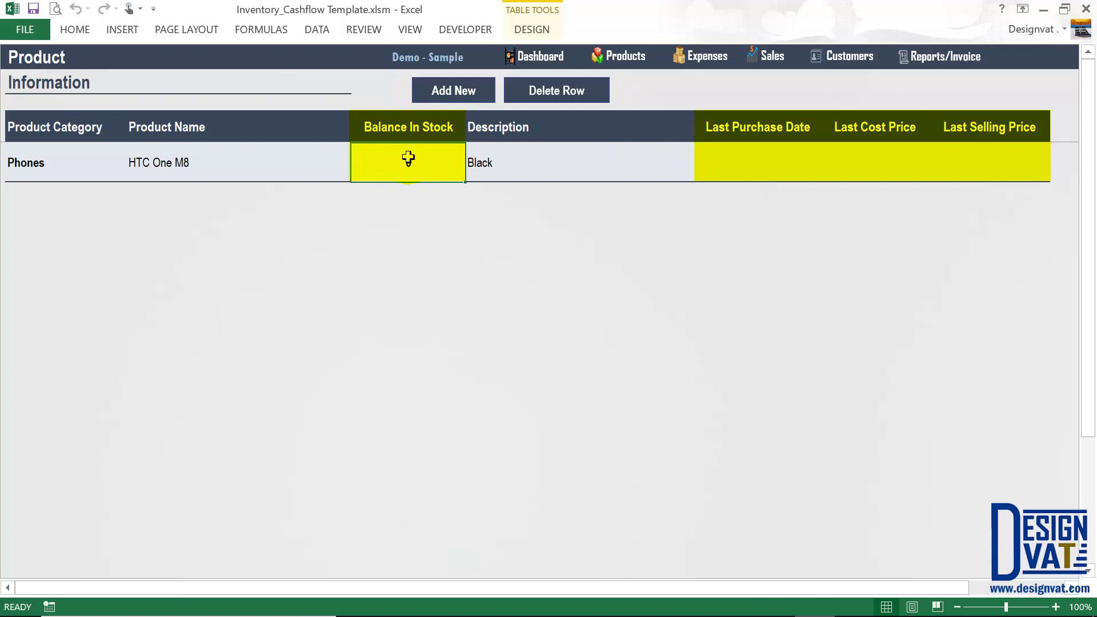
click(237, 154)
click(743, 154)
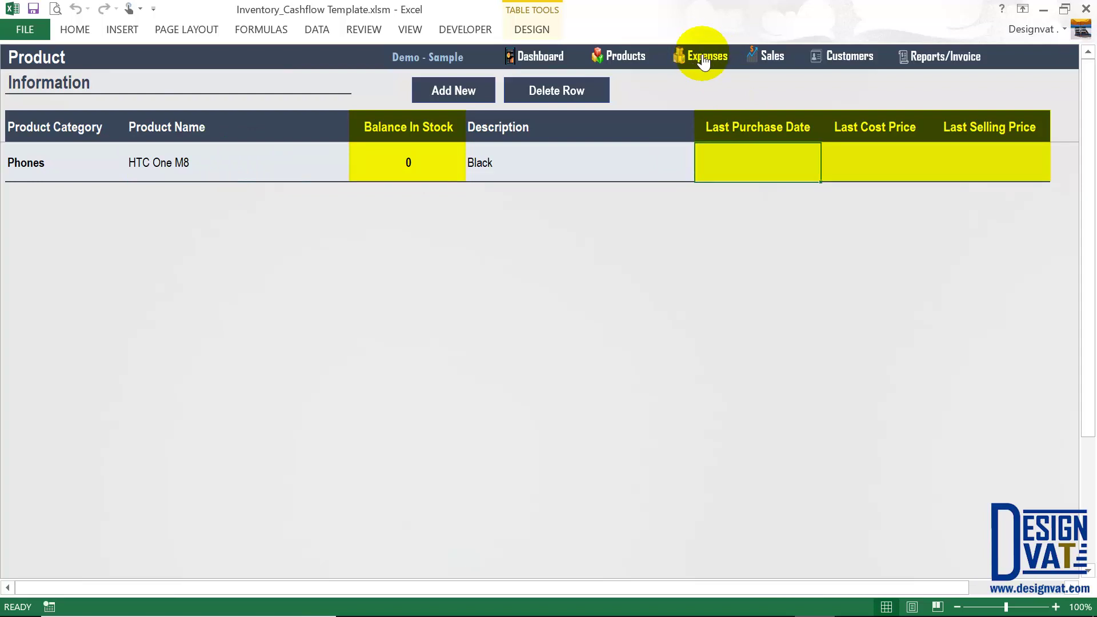
click(869, 160)
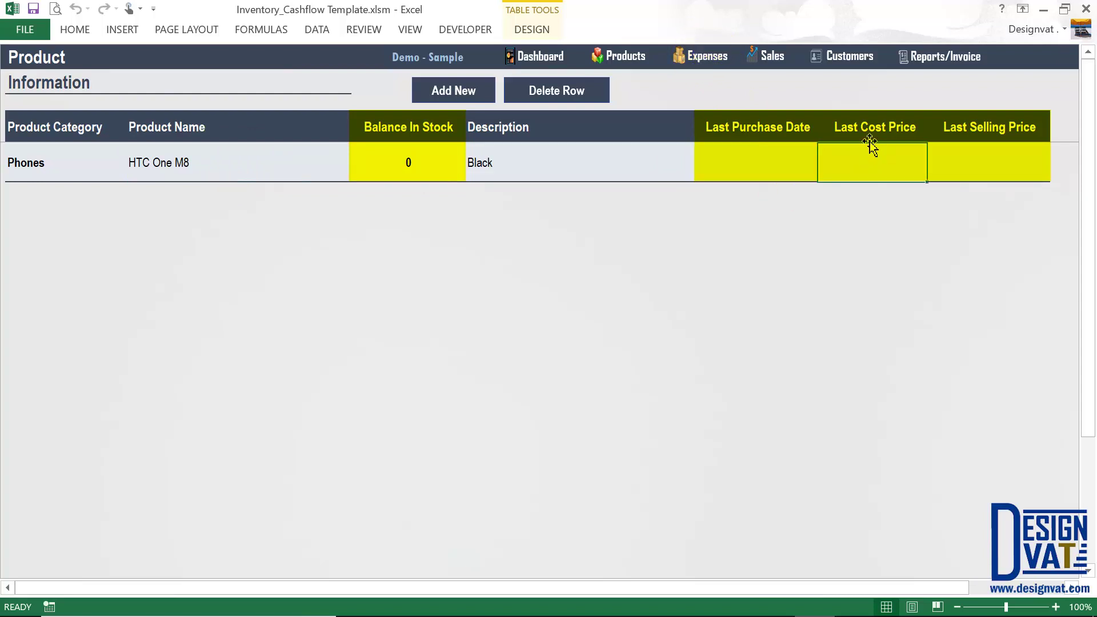
click(1015, 164)
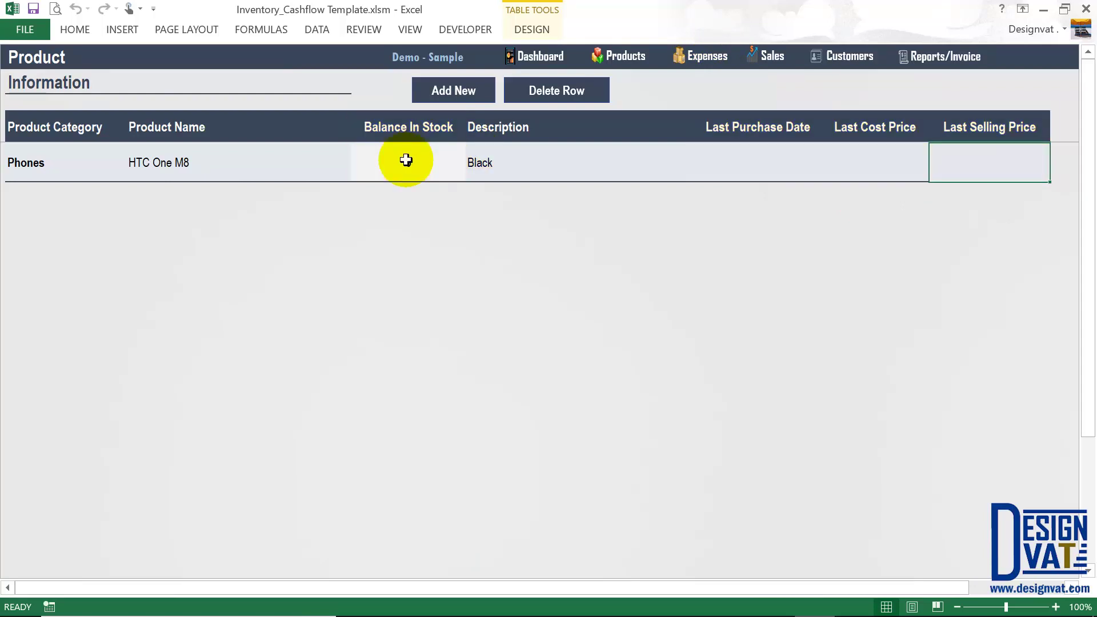
Start another new product entry and set its category to Phones.
click(457, 92)
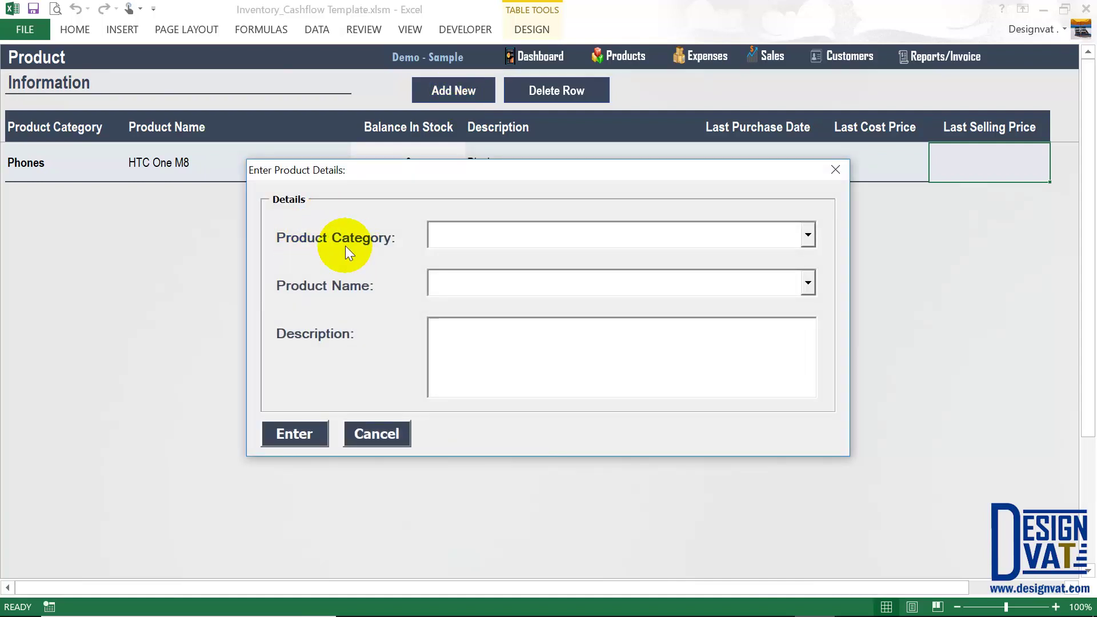
text(Phones)
drag(497, 236, 416, 225)
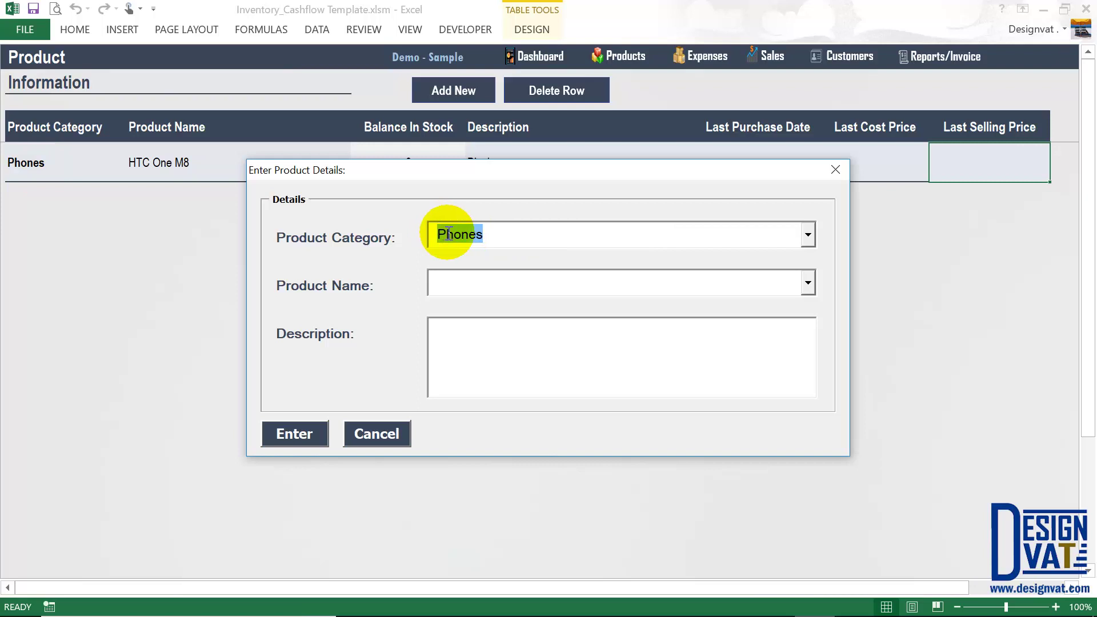
click(813, 235)
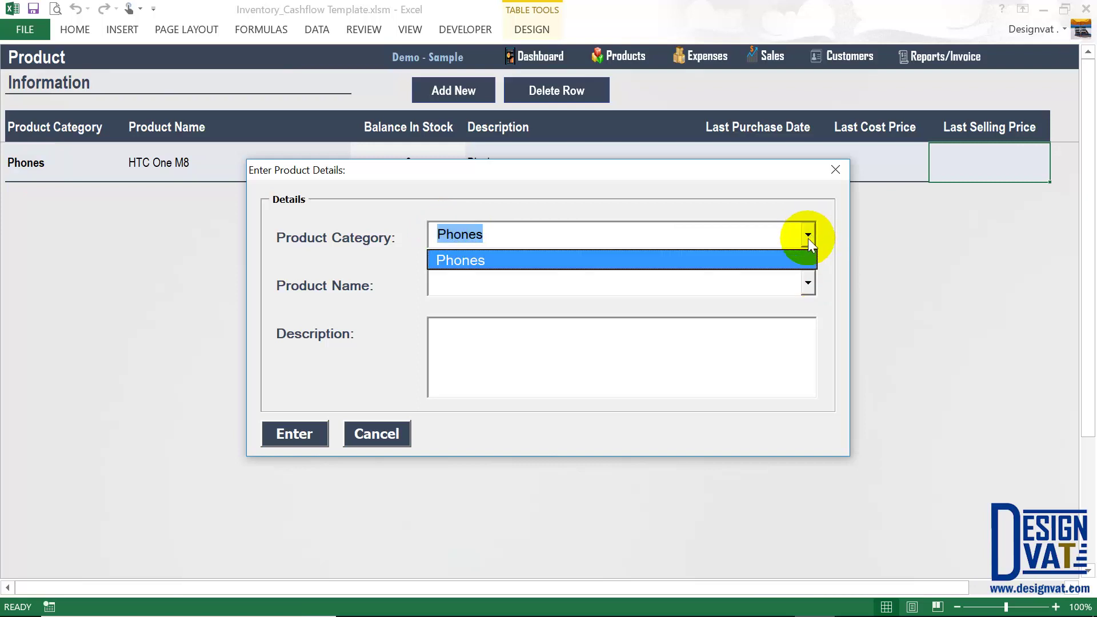
click(470, 263)
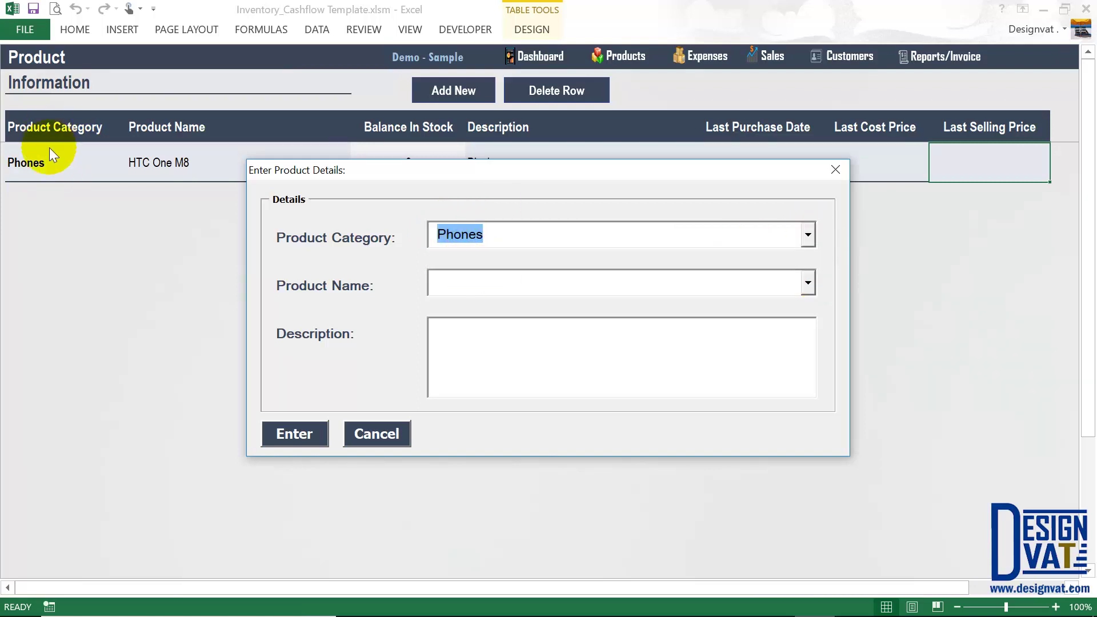
click(806, 231)
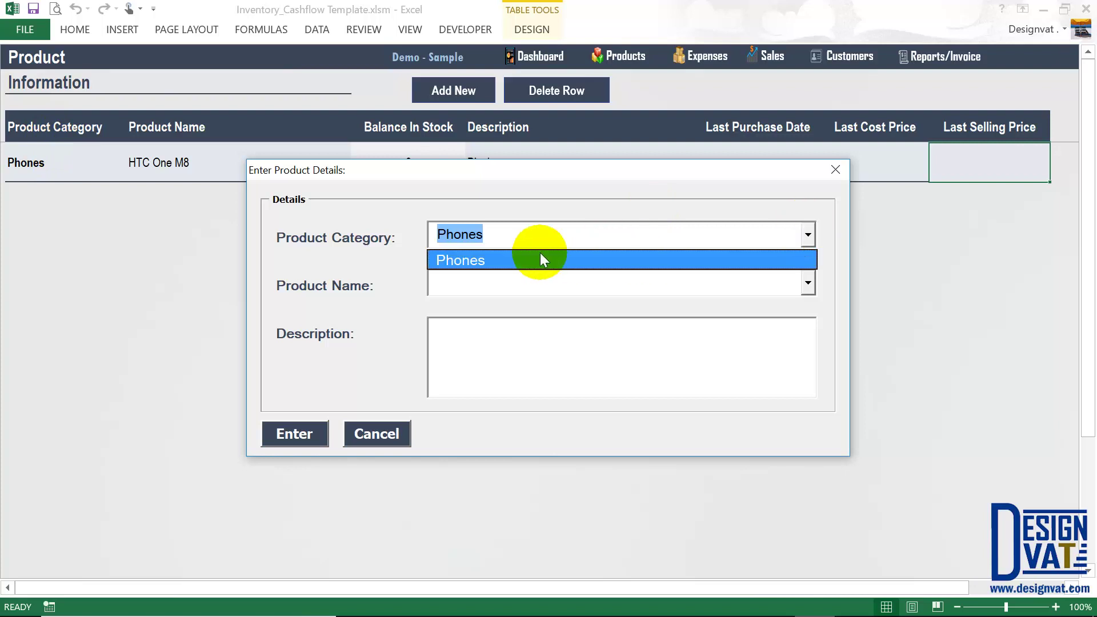
click(459, 284)
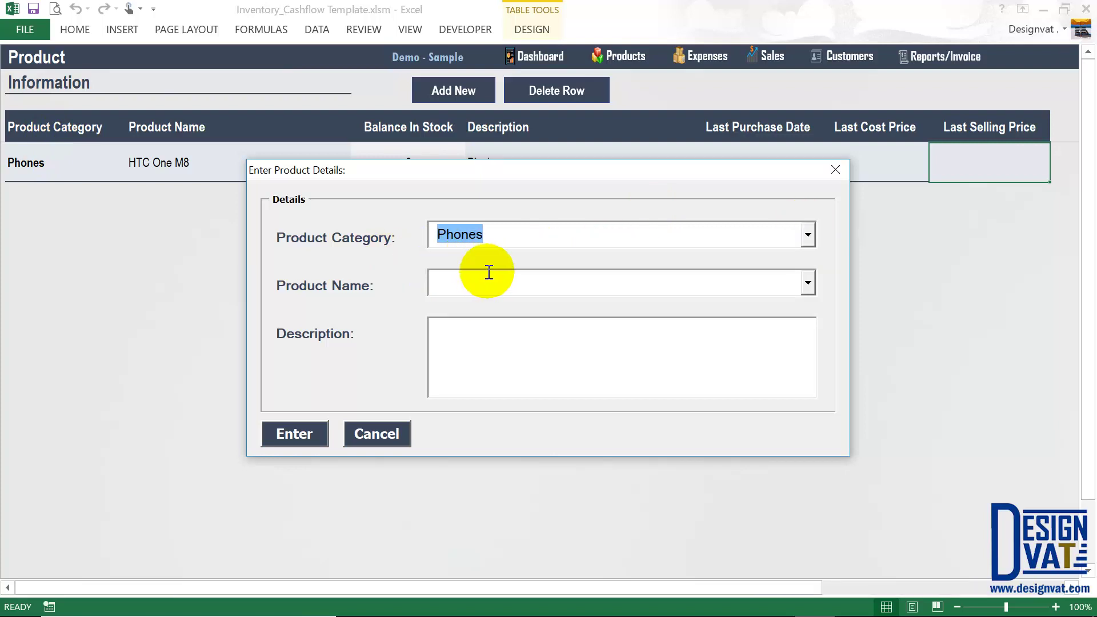
key(Tab)
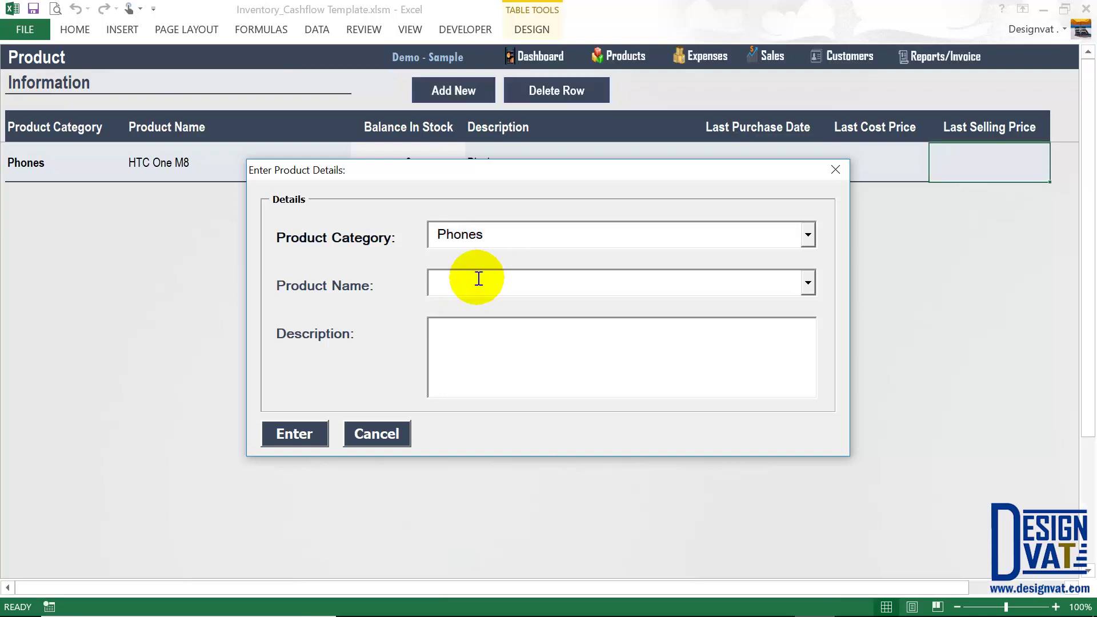
Name the product Samsung Note 8, leave its description blank and submit the entry.
text(Samsung Note 8)
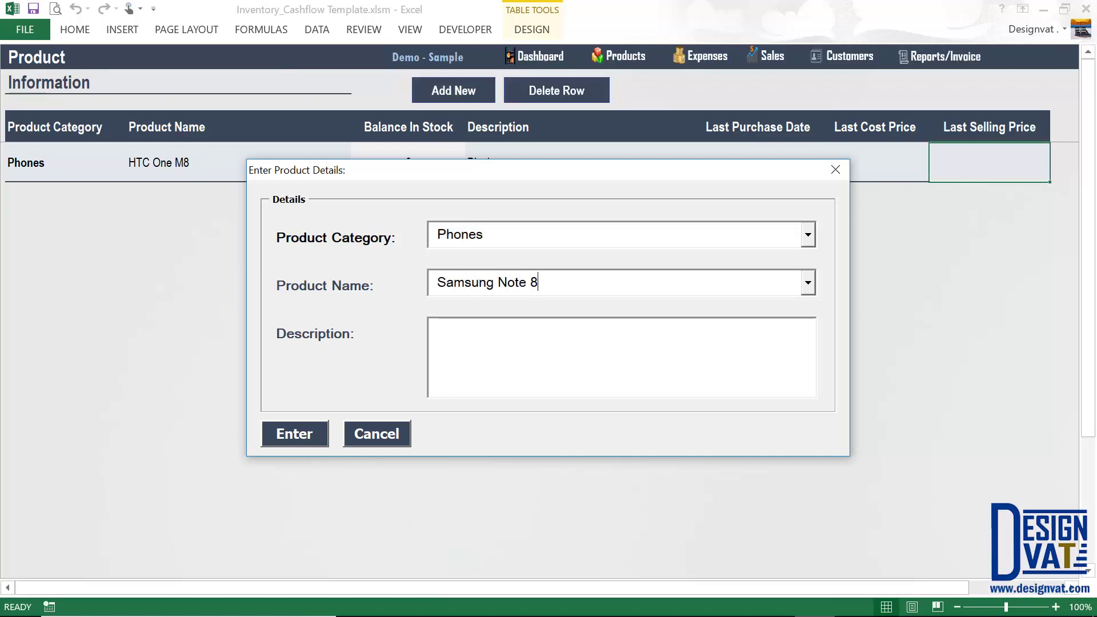
key(Tab)
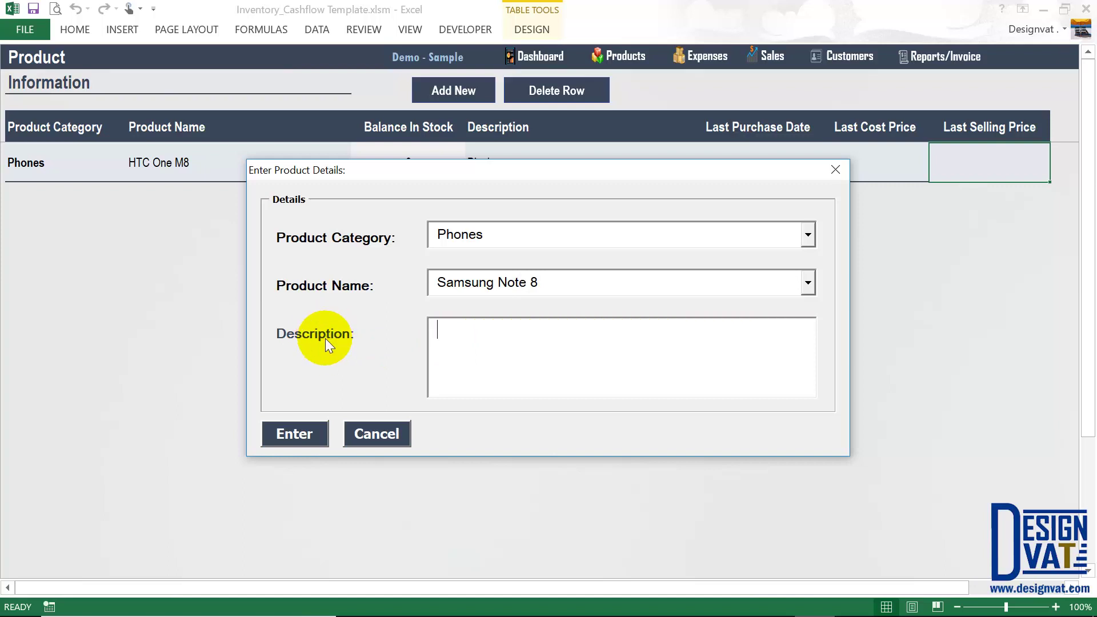
click(307, 434)
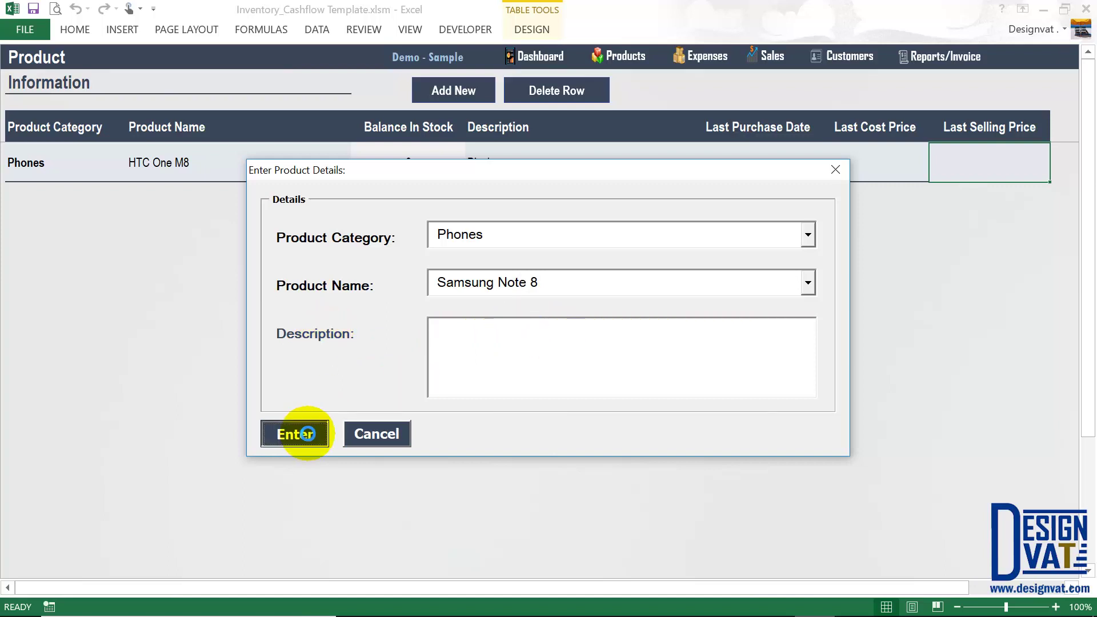
click(553, 359)
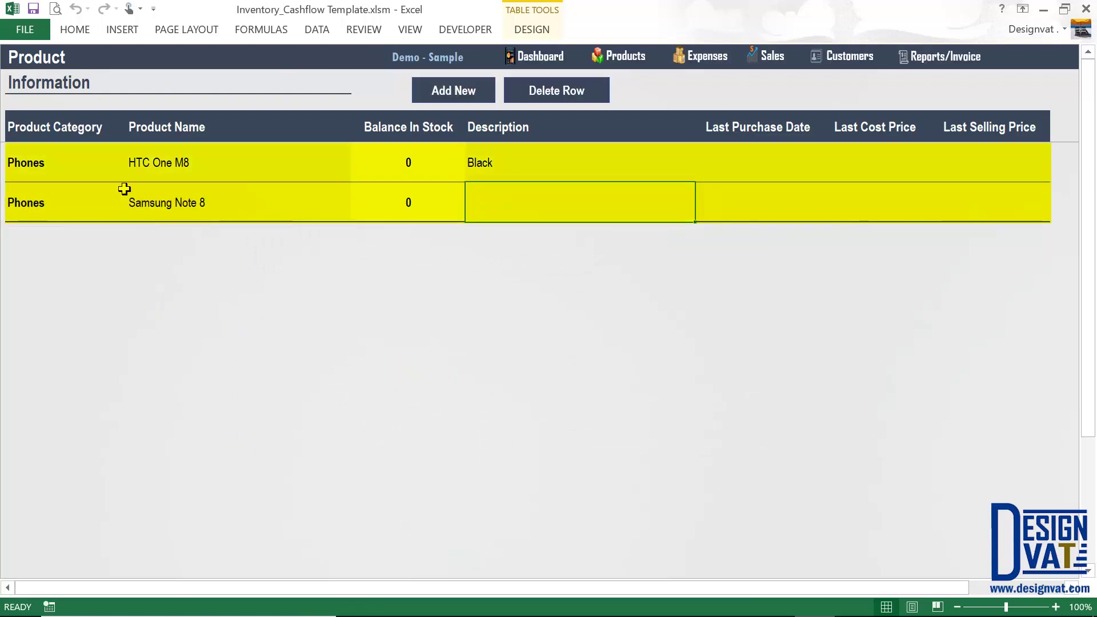
drag(63, 166, 66, 205)
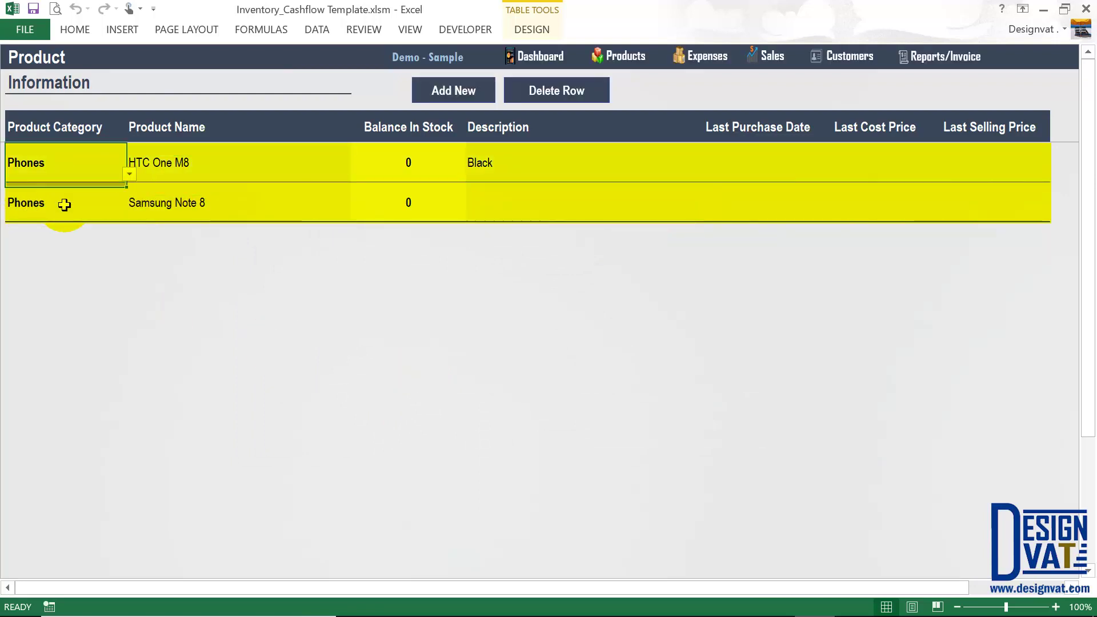
click(218, 162)
click(177, 202)
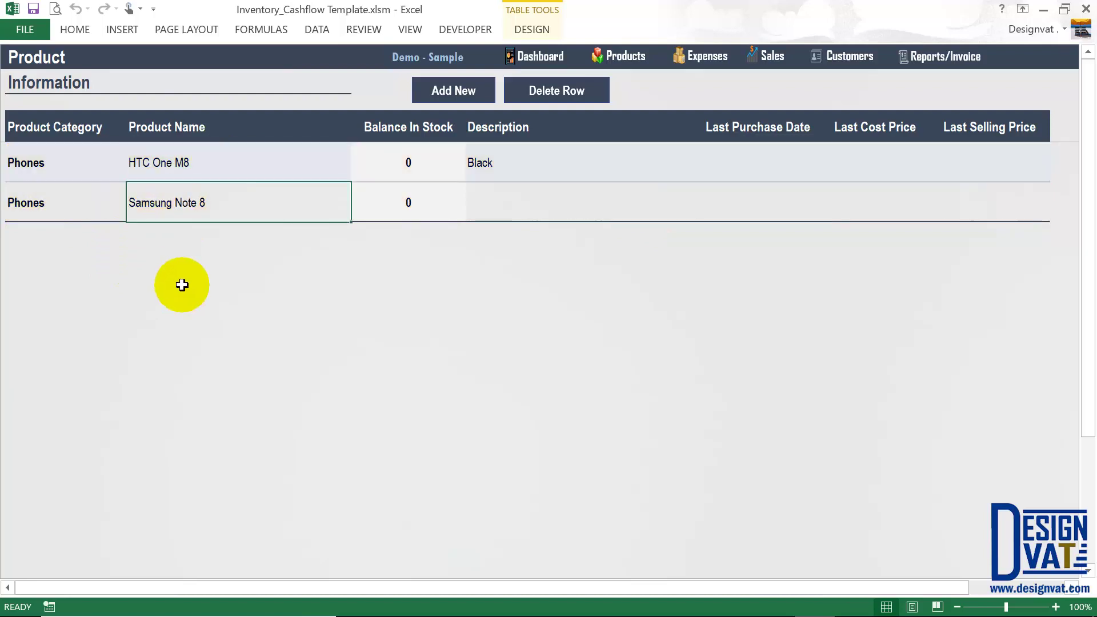
click(502, 205)
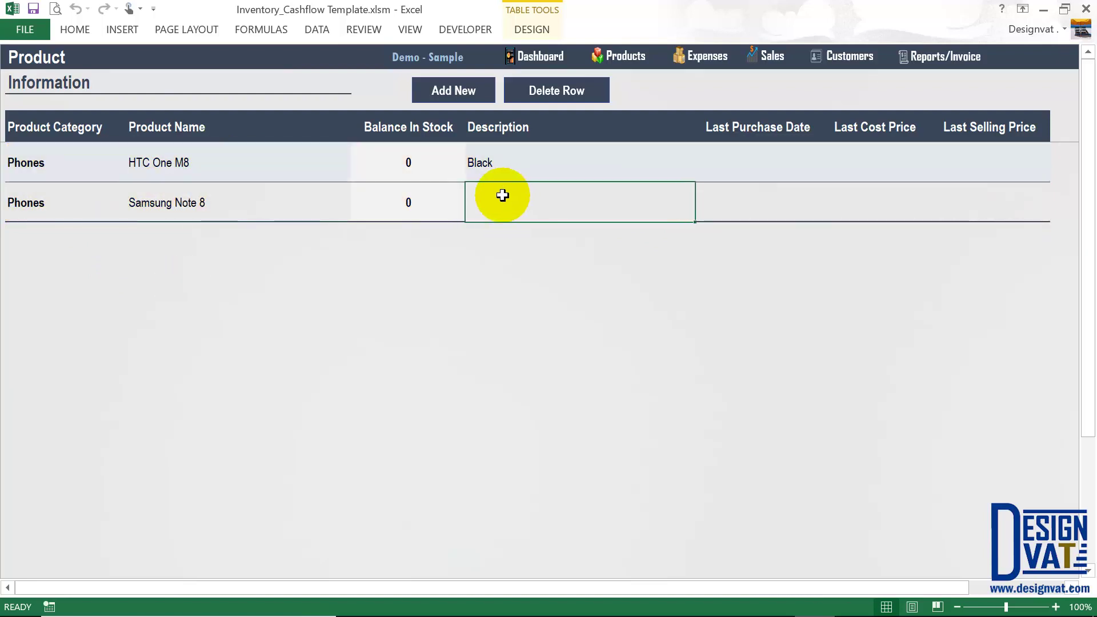
Add a new product in the category Laptops named Dell Inspiron 13, leaving its description blank.
click(450, 90)
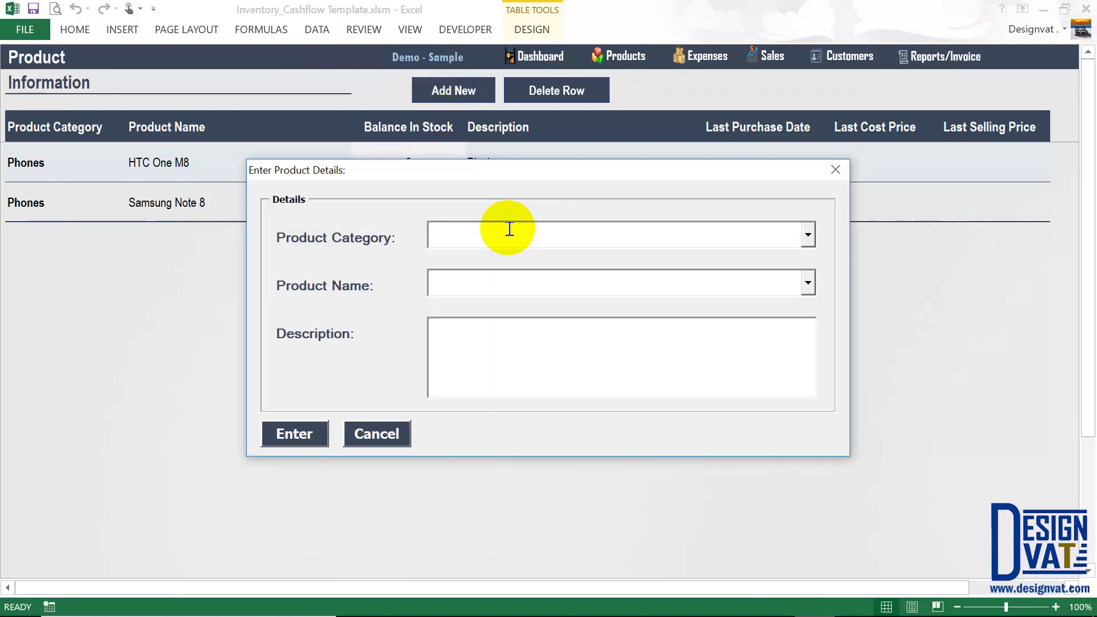
click(509, 229)
text(Laptops)
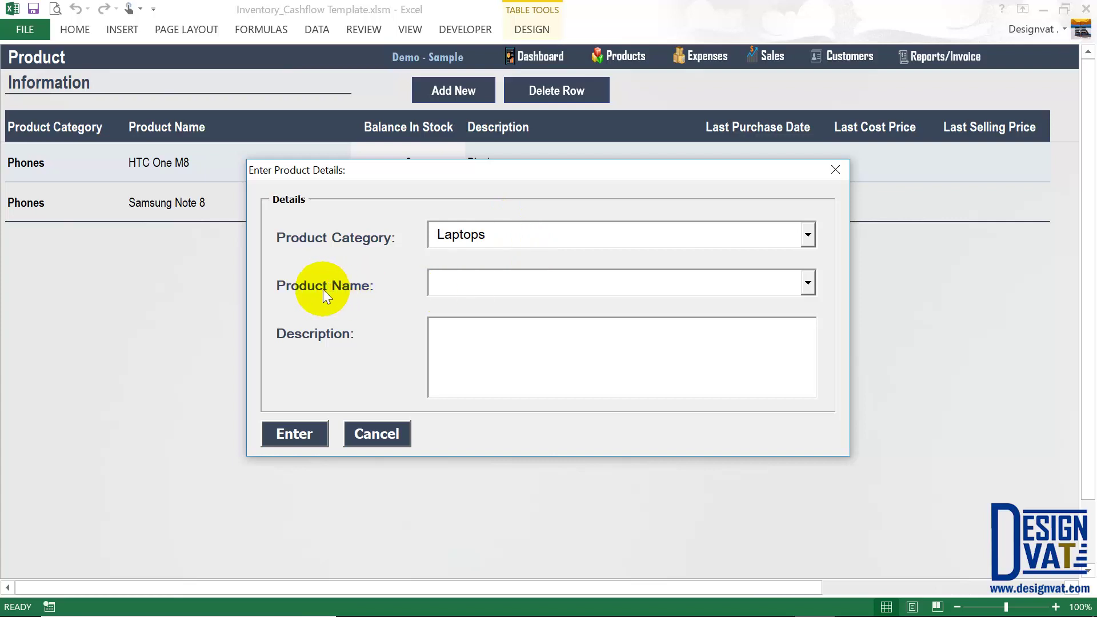
click(452, 283)
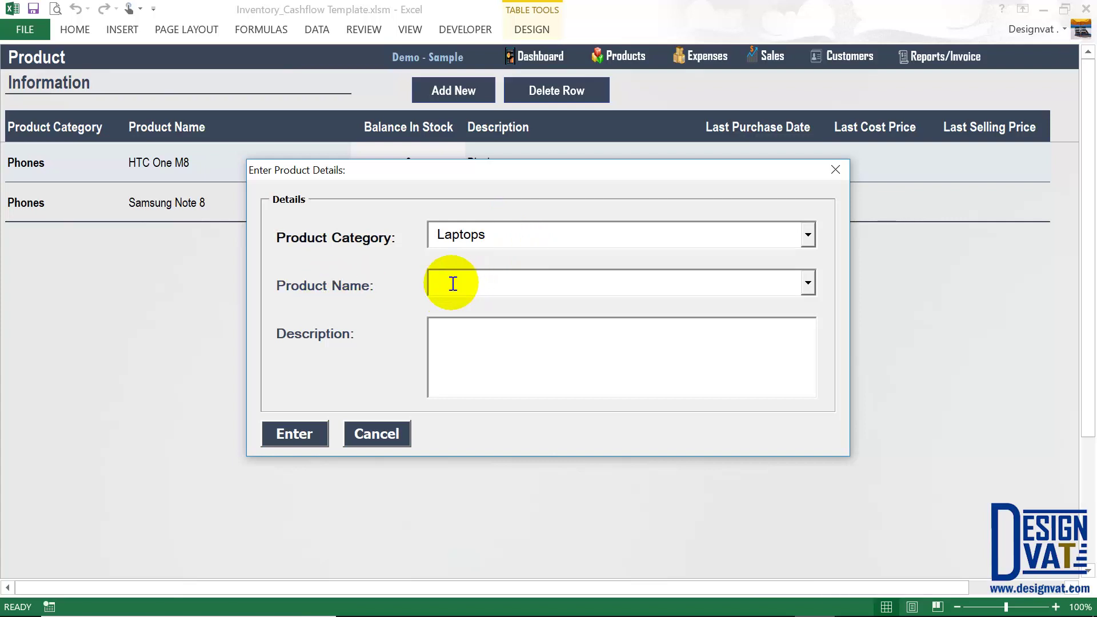
text(Dell Inspiron 13)
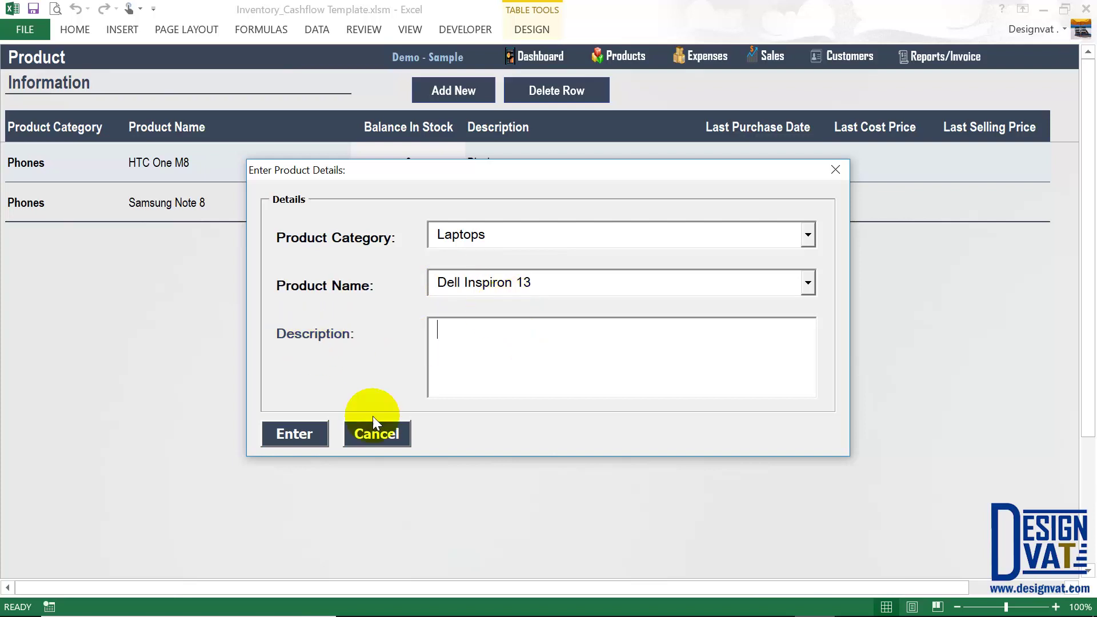
click(294, 434)
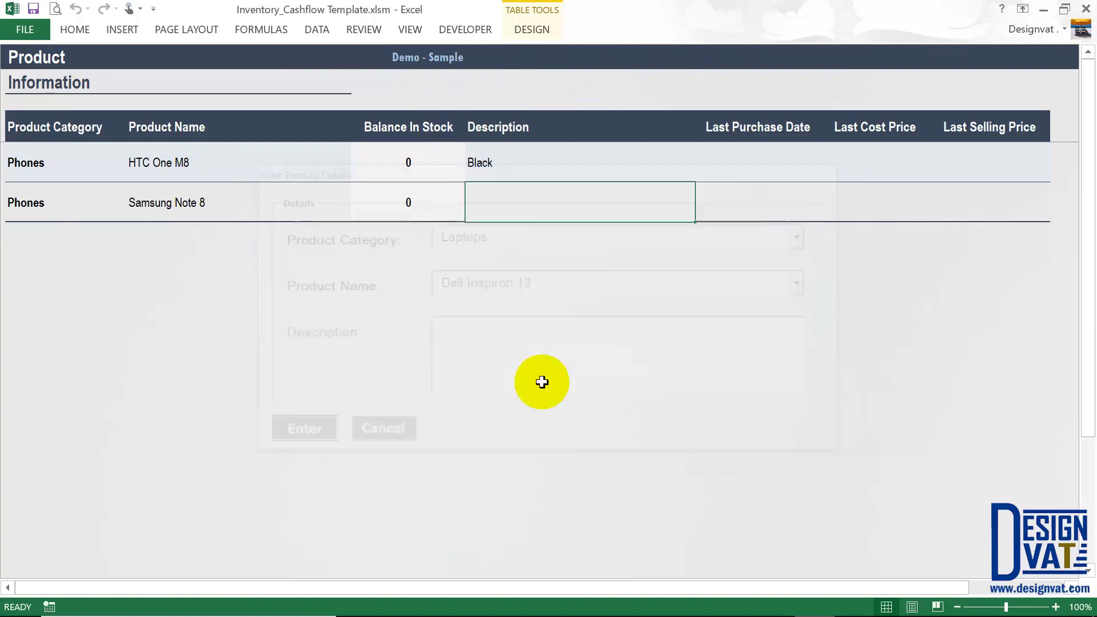
click(550, 368)
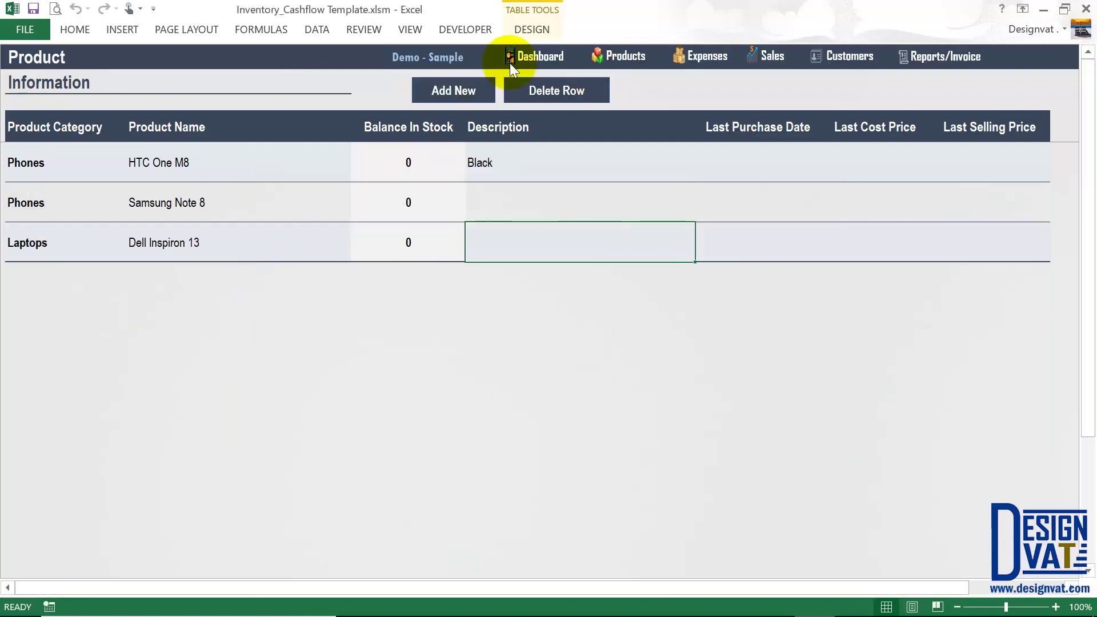
Add another product in the existing Laptops category named Lenovo Ideapad 4gb Ram 500gb, leaving its description blank.
click(466, 91)
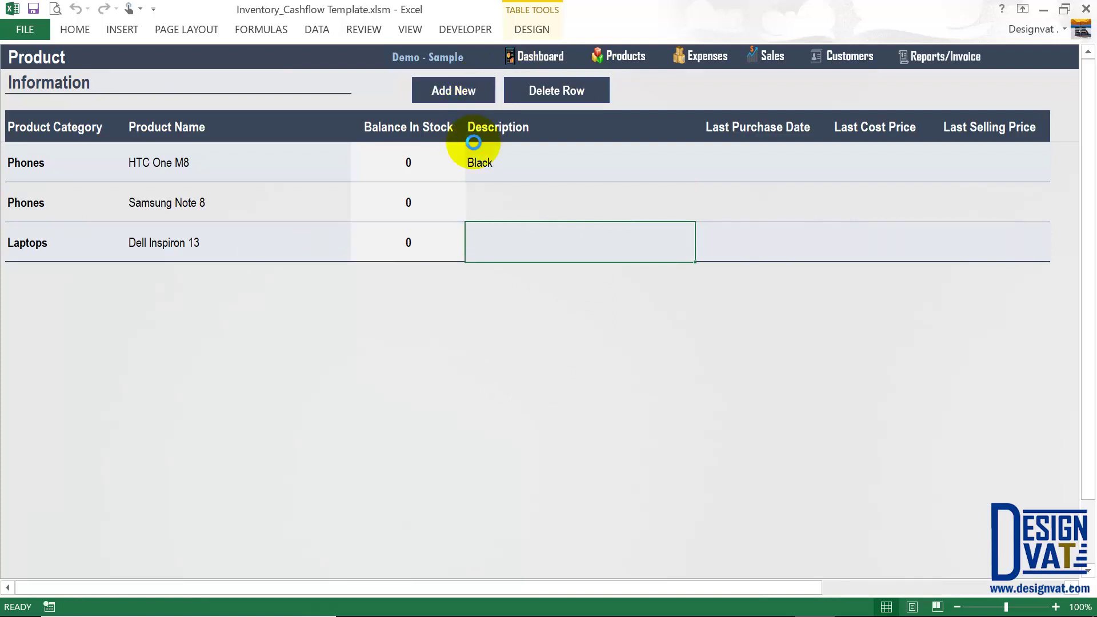
text(Laptops)
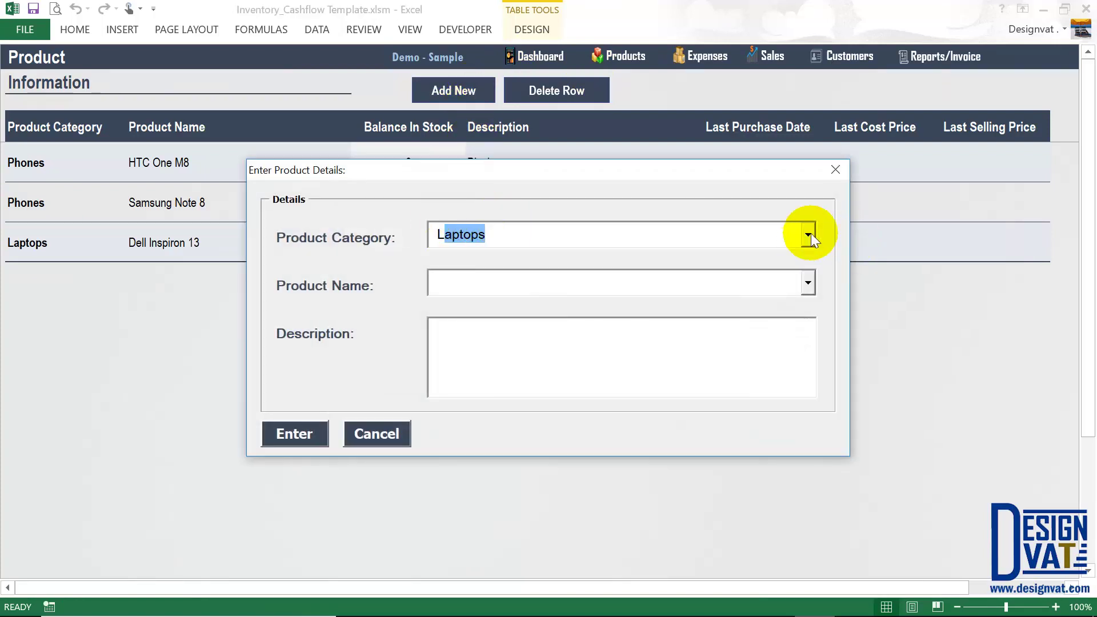
click(807, 234)
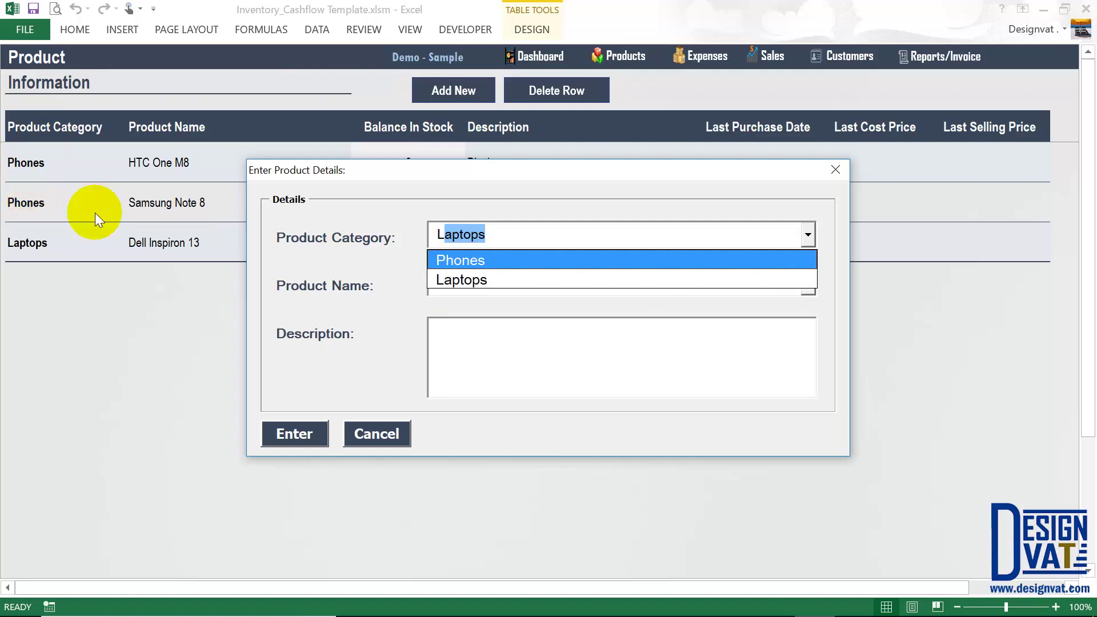
click(465, 280)
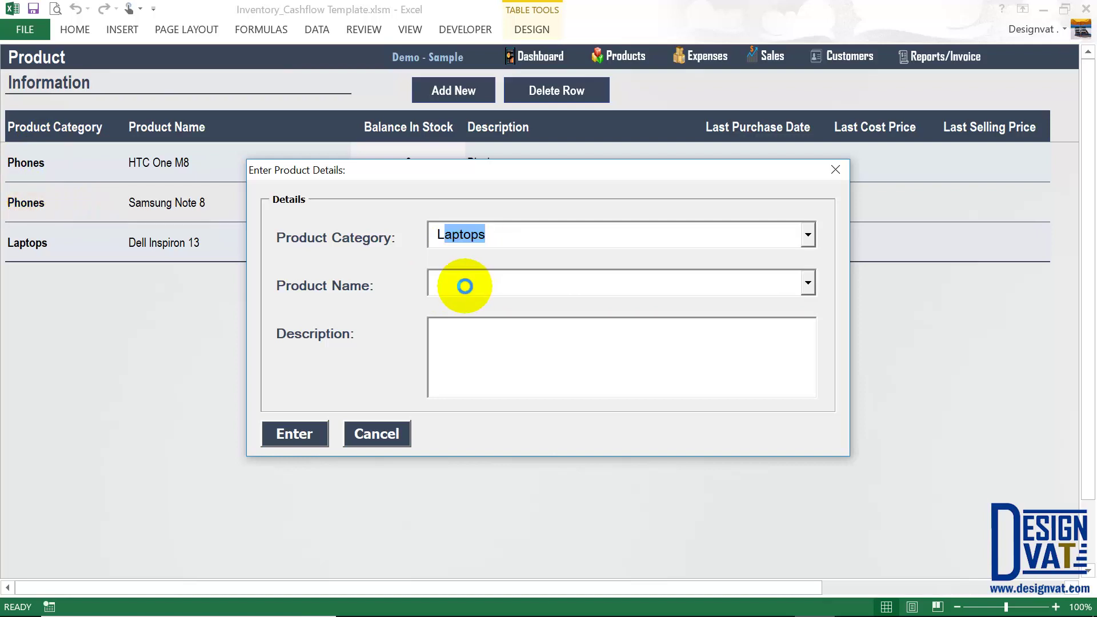
click(466, 287)
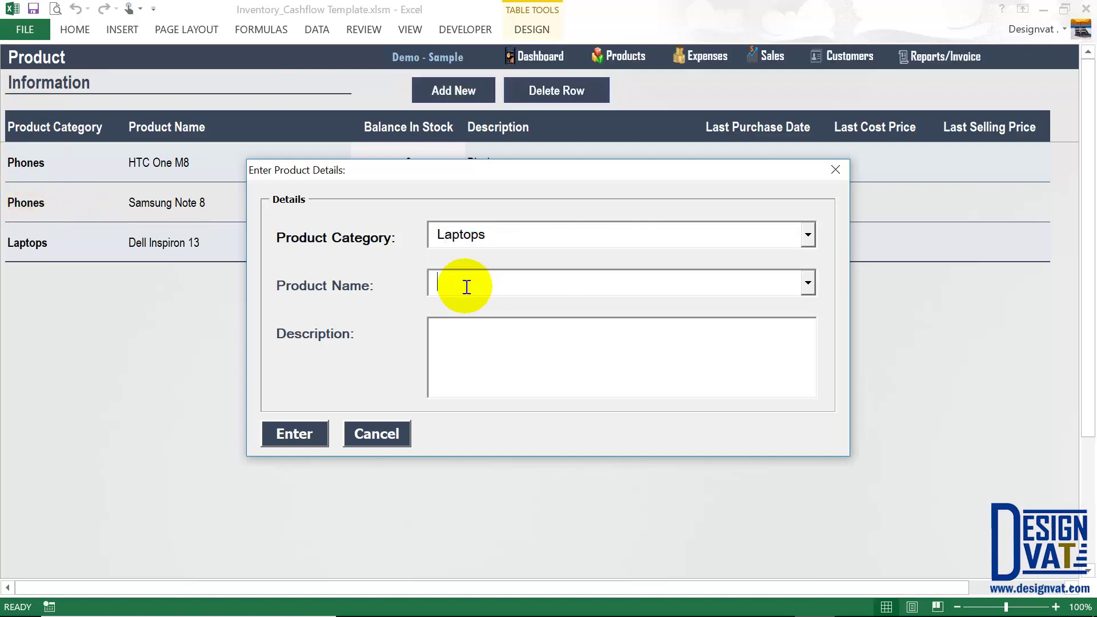
text(Lenovo Ideapad 4gb Ram 500gb)
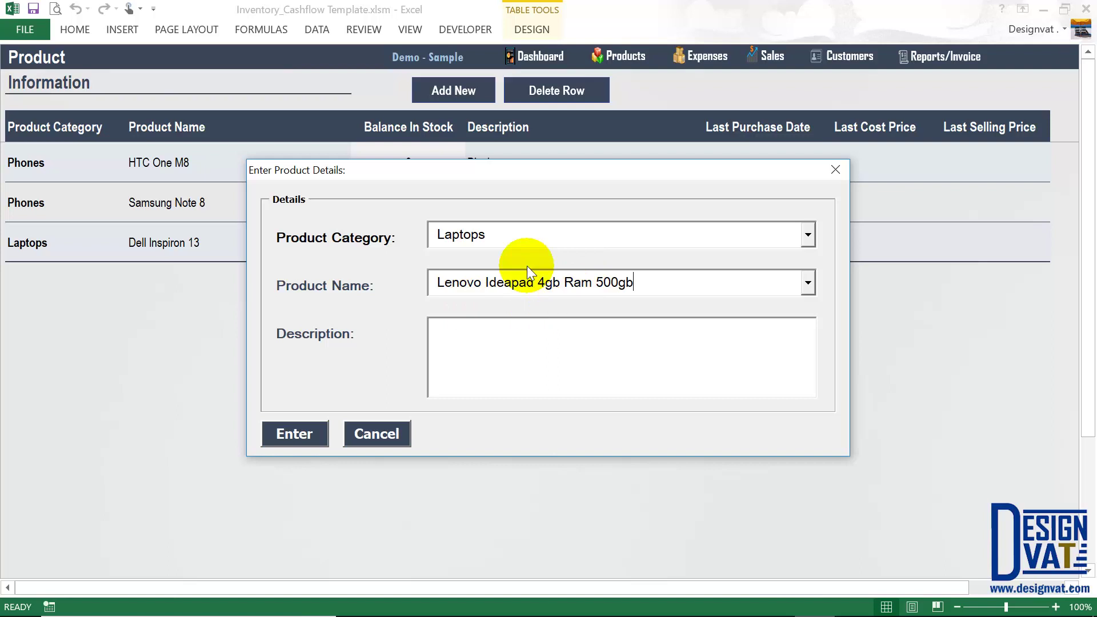
click(490, 343)
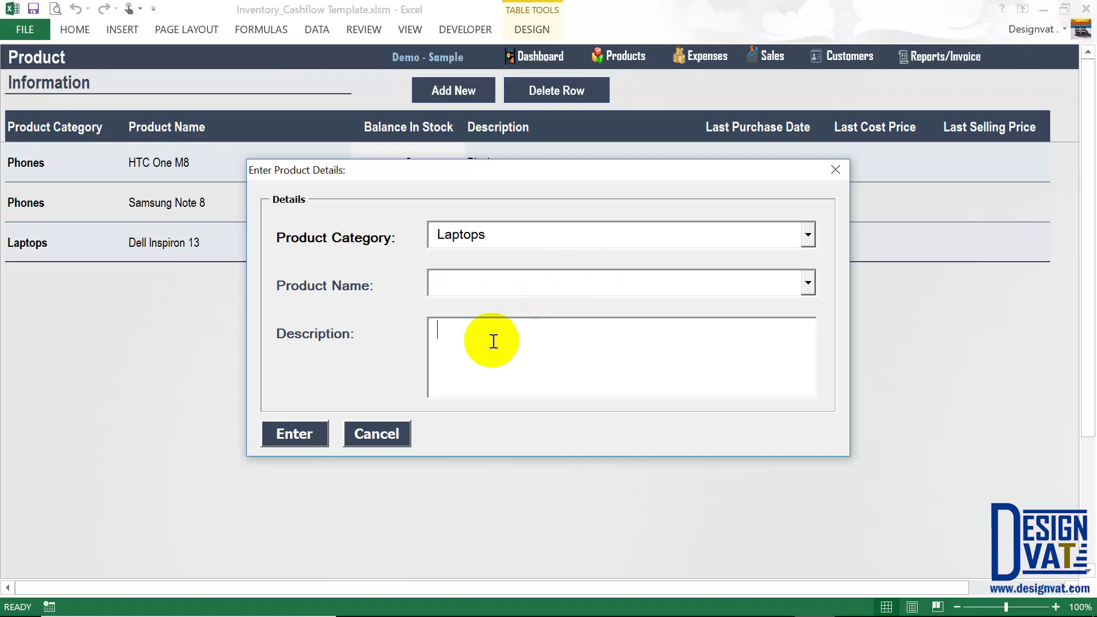
click(305, 432)
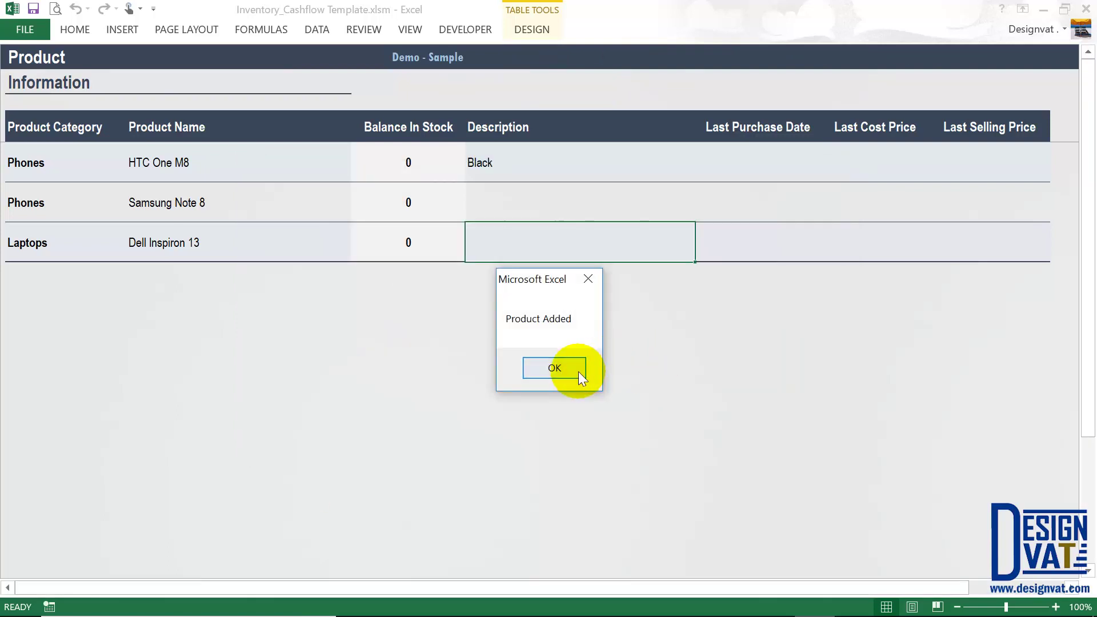
key(Return)
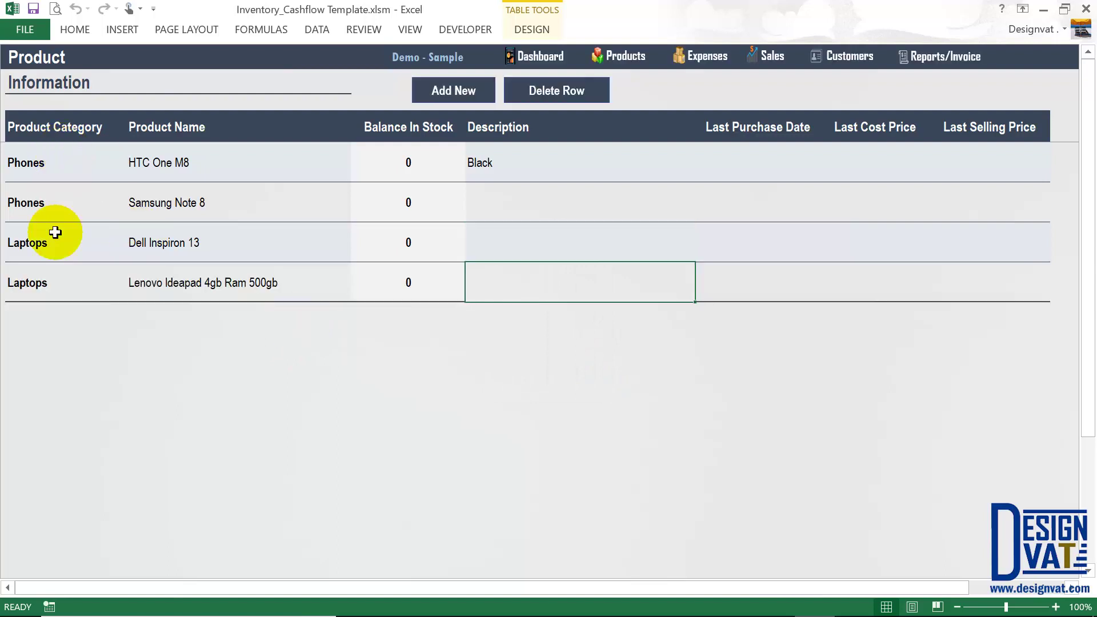
Examine the Product Category and Description columns, the empty new product form and each product row in the table.
click(71, 130)
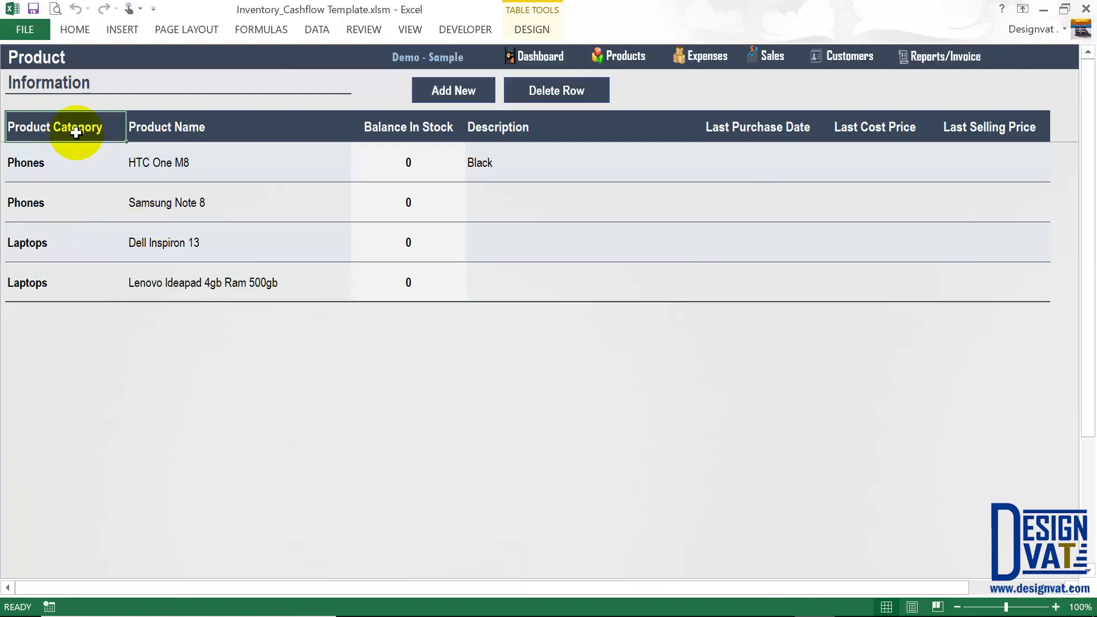
click(523, 128)
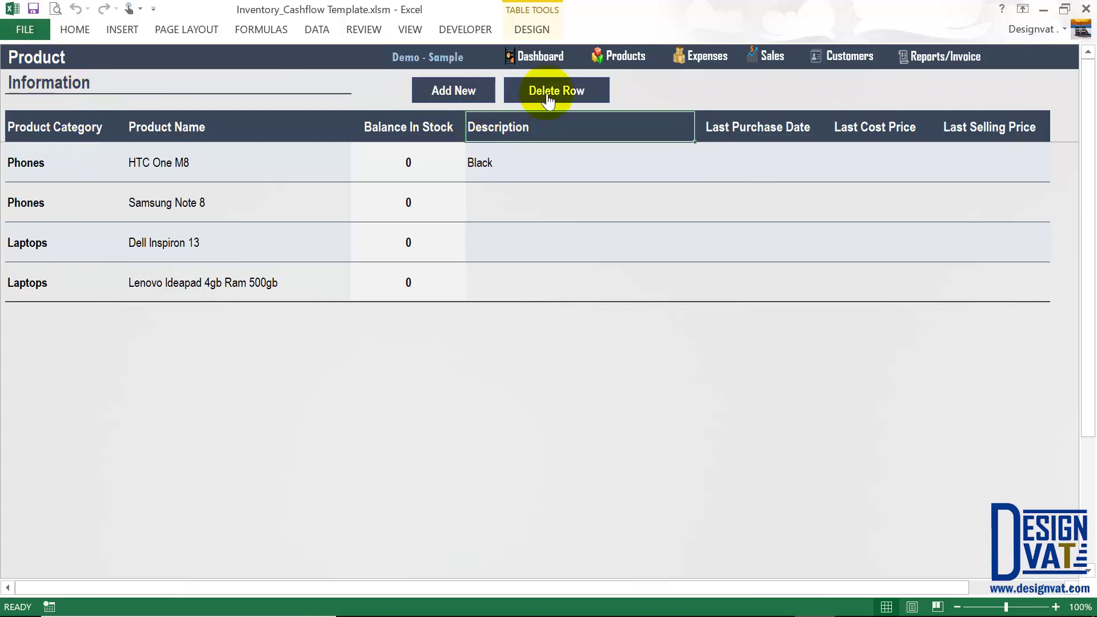
click(460, 94)
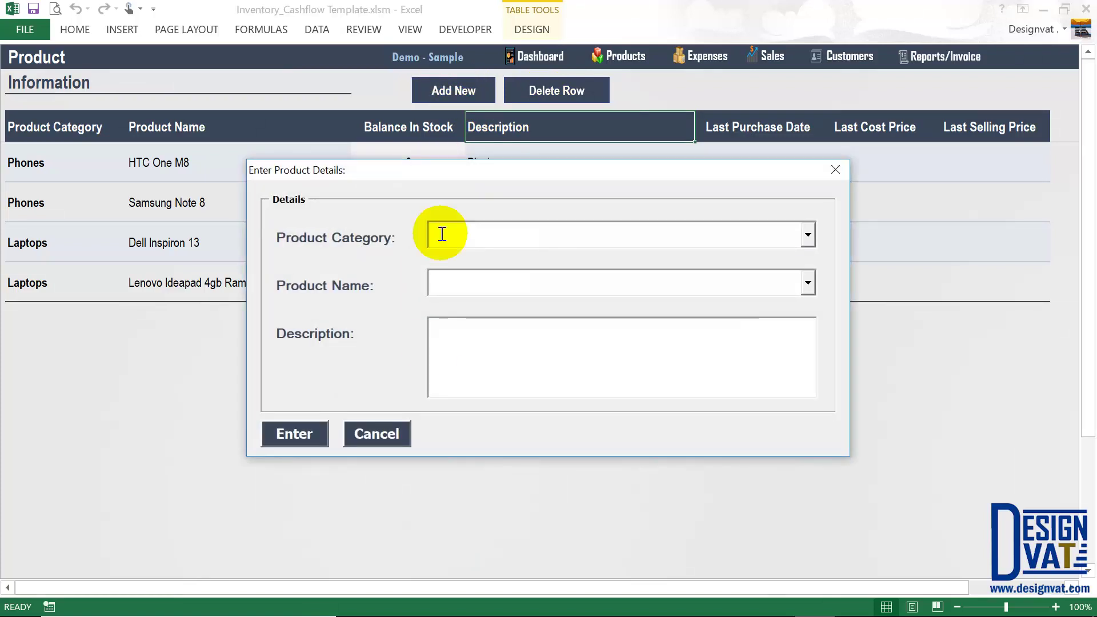
click(375, 434)
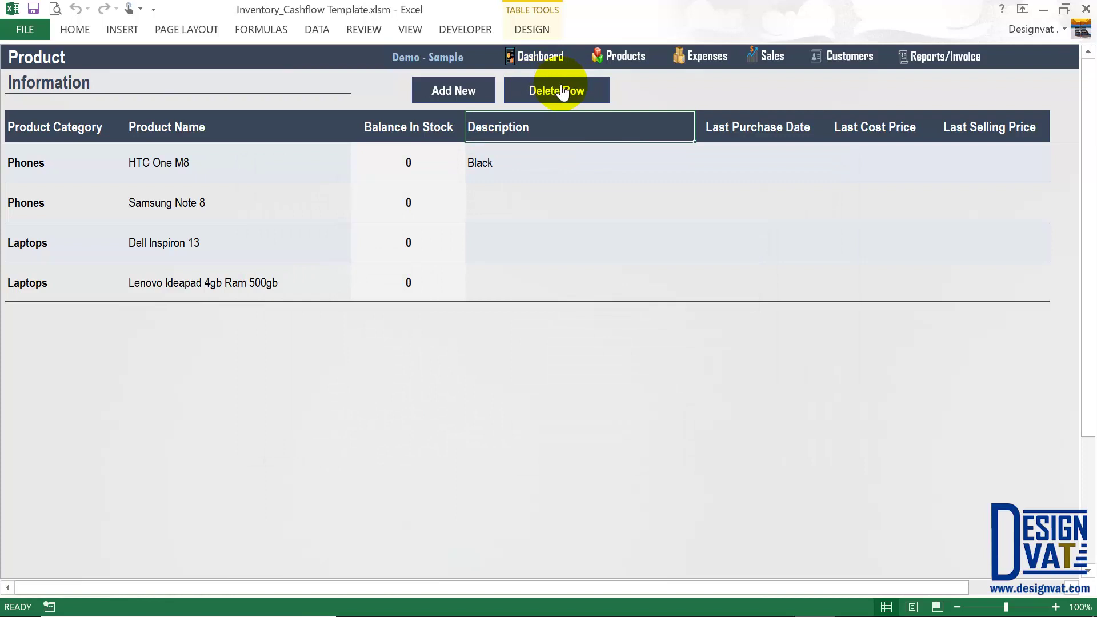
click(76, 284)
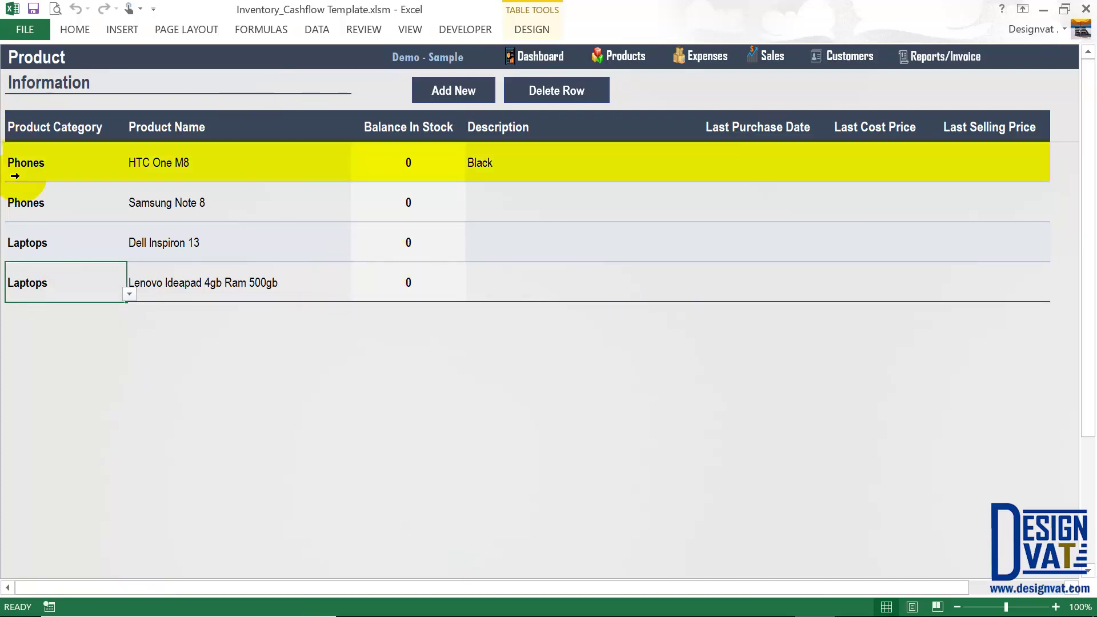
click(51, 175)
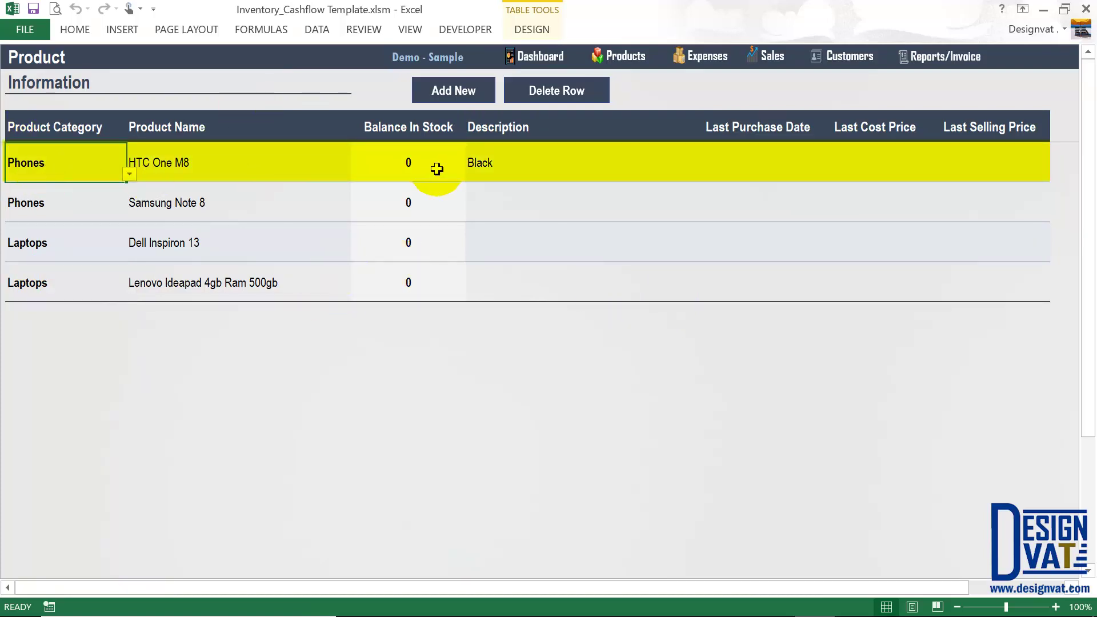
click(189, 203)
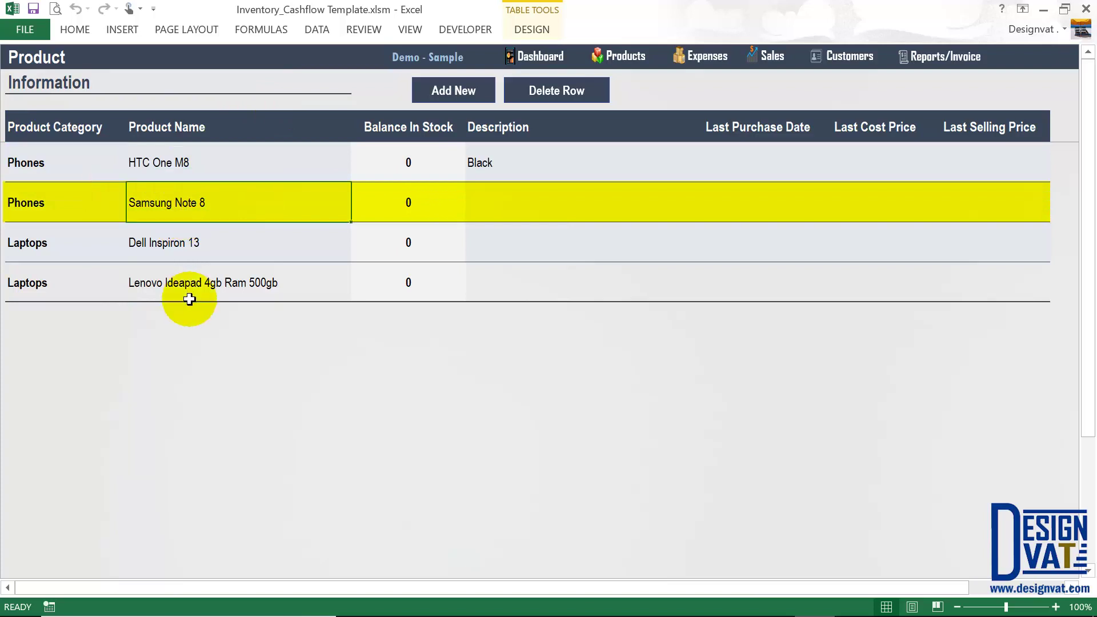
click(152, 241)
click(189, 289)
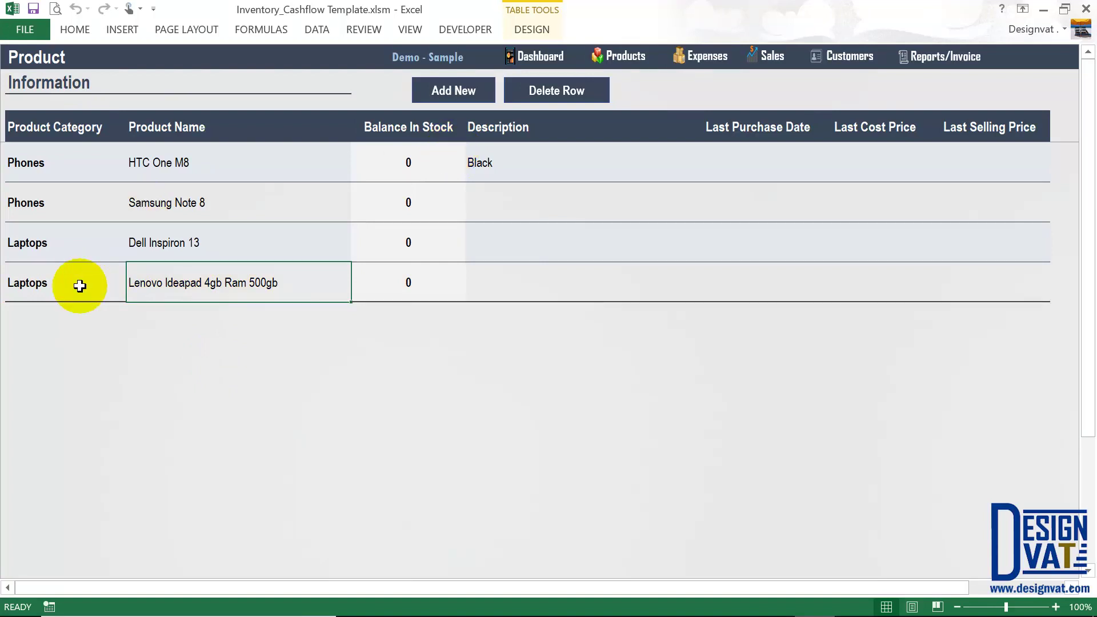
Delete the Lenovo Ideapad 4gb Ram 500gb row from the product table and confirm the deletion.
click(25, 281)
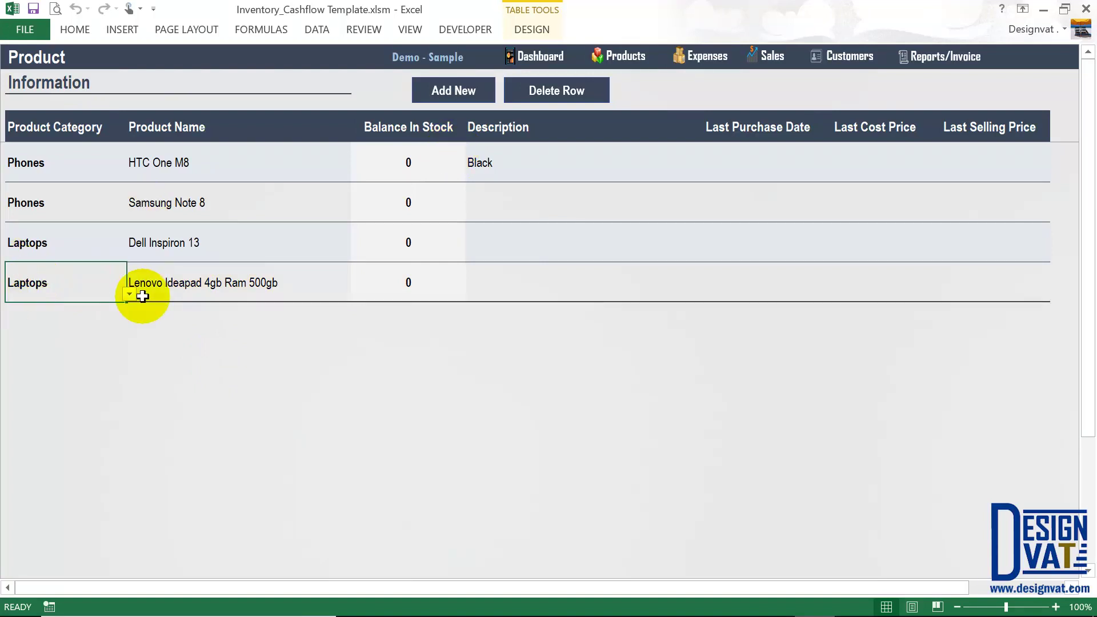
click(575, 108)
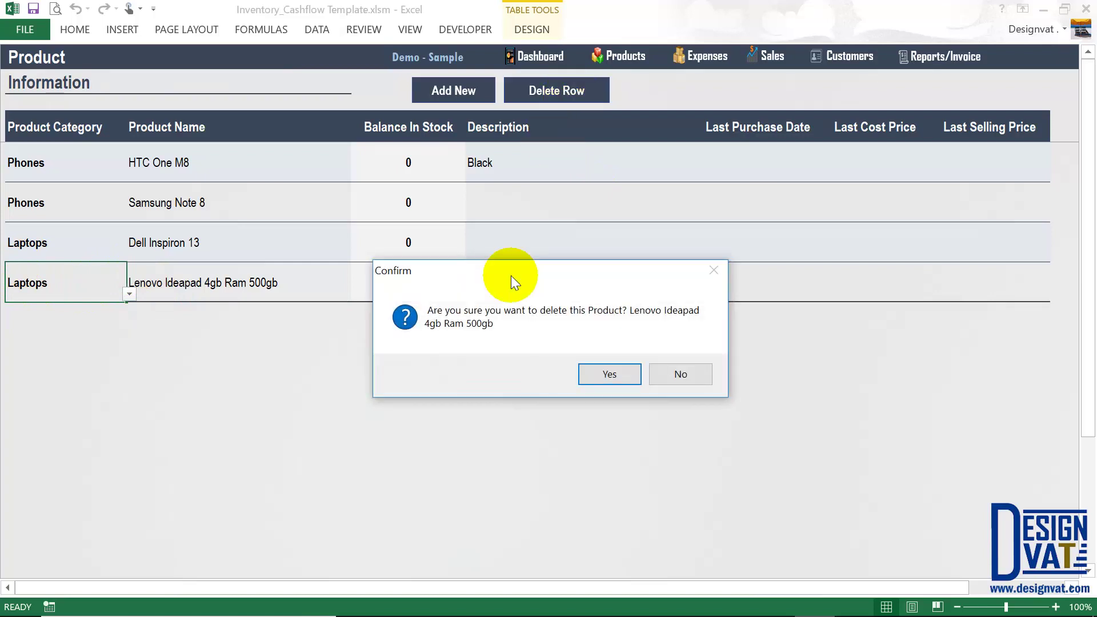
drag(498, 273, 437, 154)
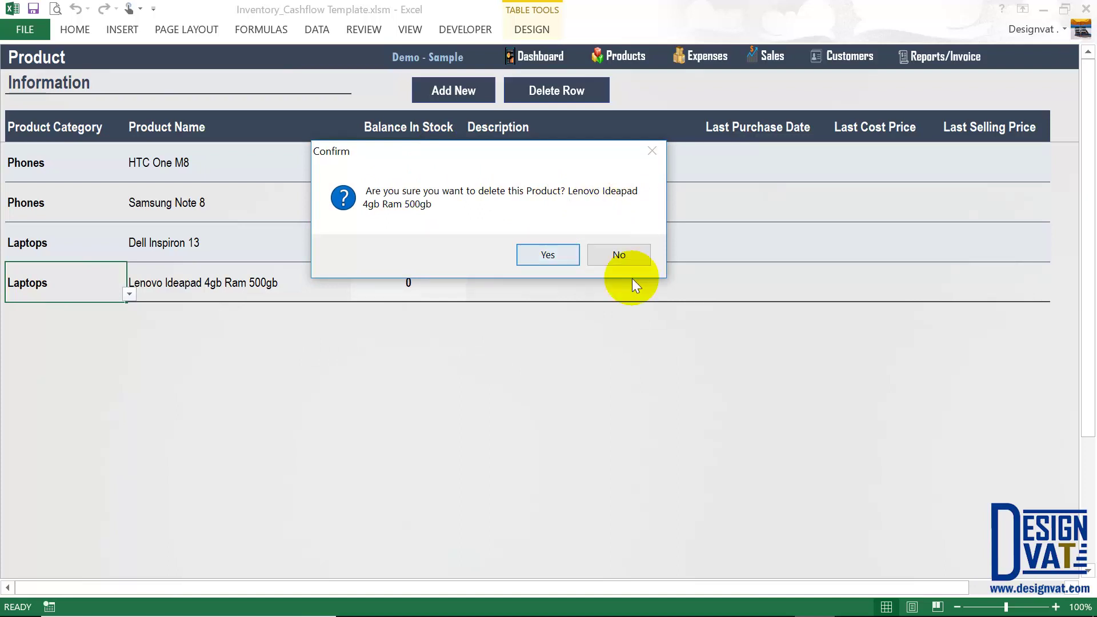
click(546, 254)
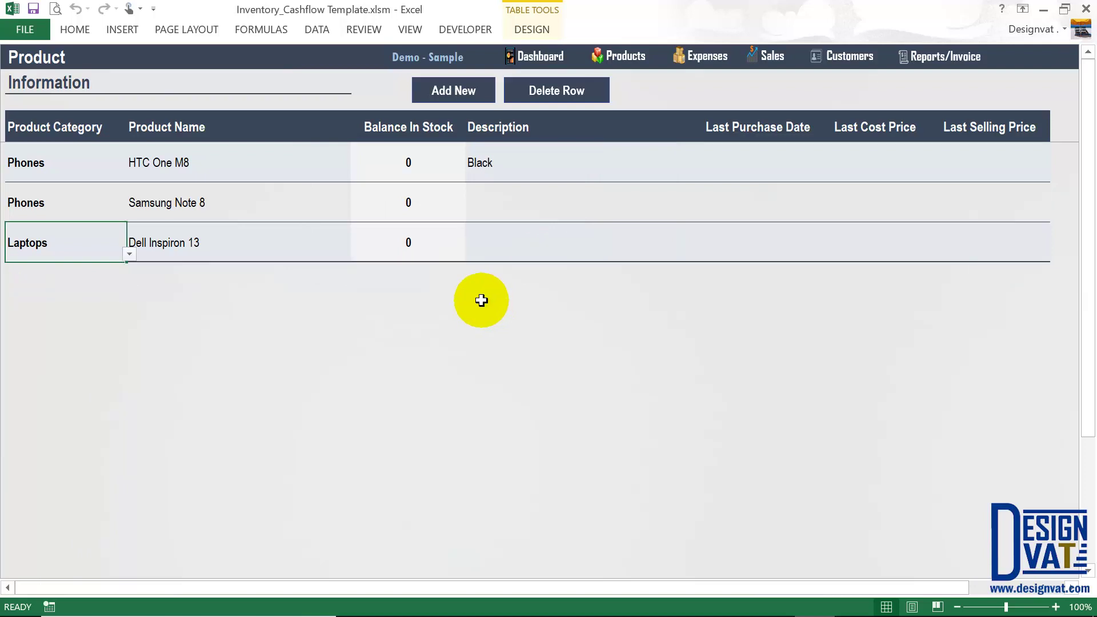
Request deletion of the Dell Inspiron 13 row, then decline it at the confirmation.
click(186, 241)
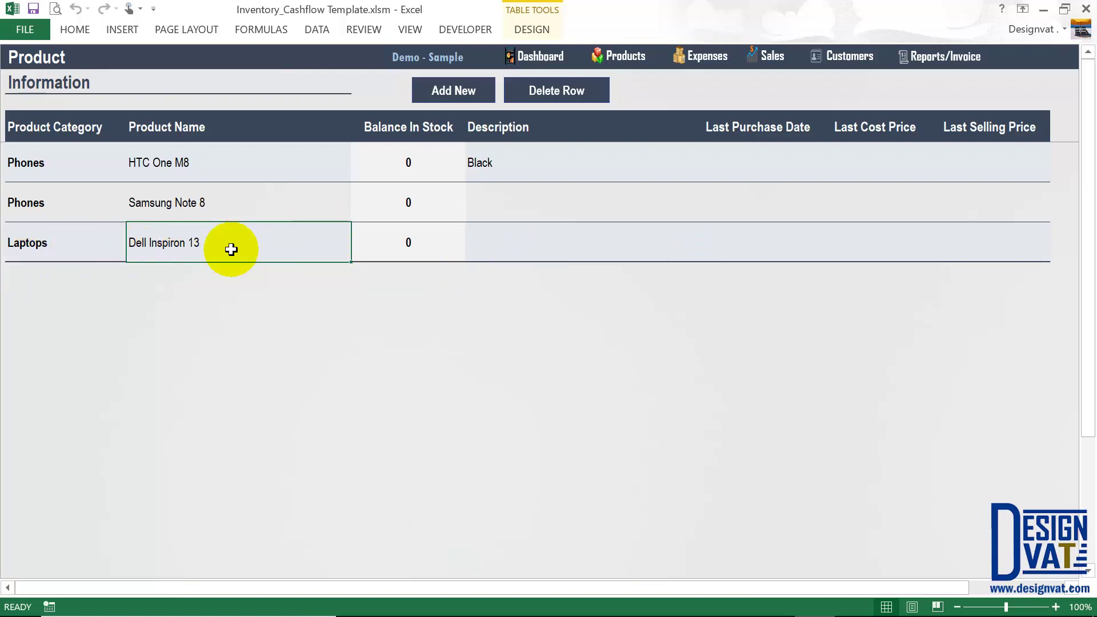
click(53, 240)
click(393, 237)
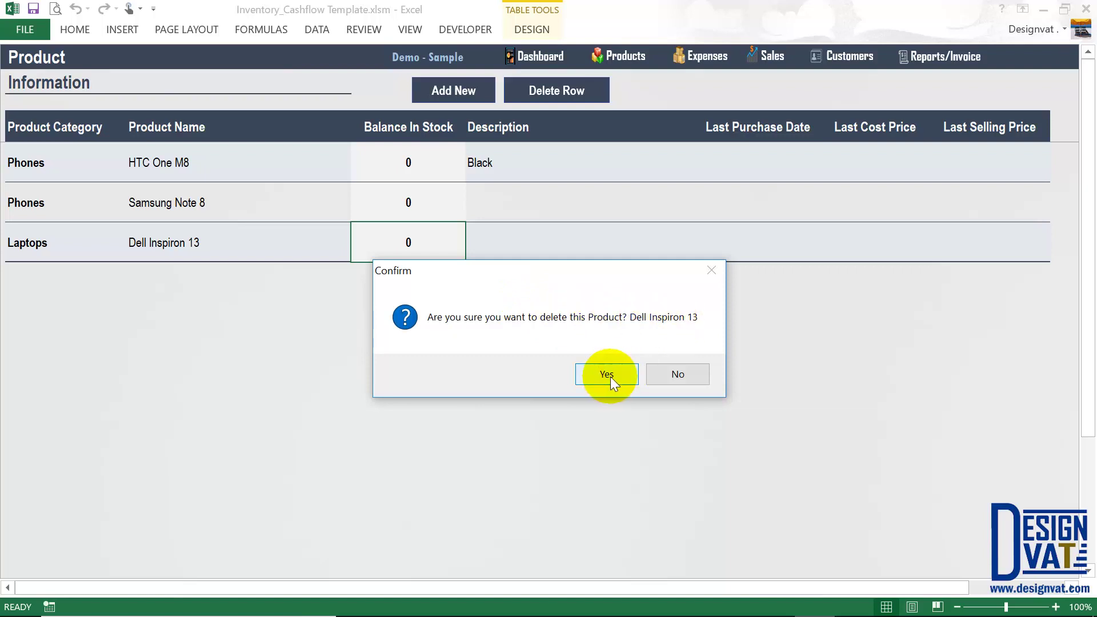
click(683, 376)
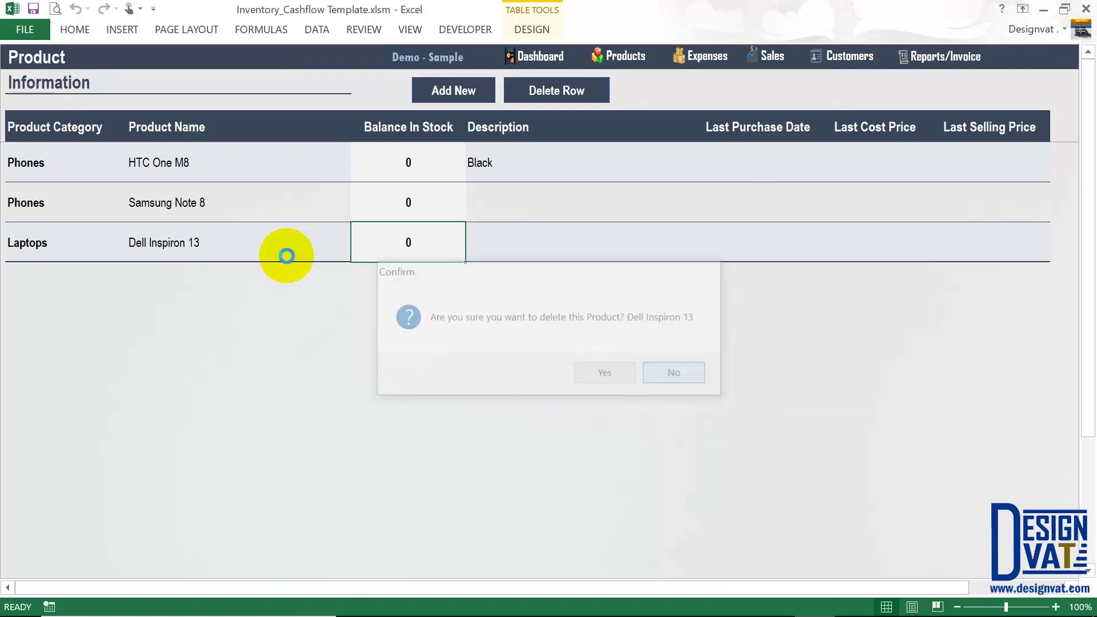
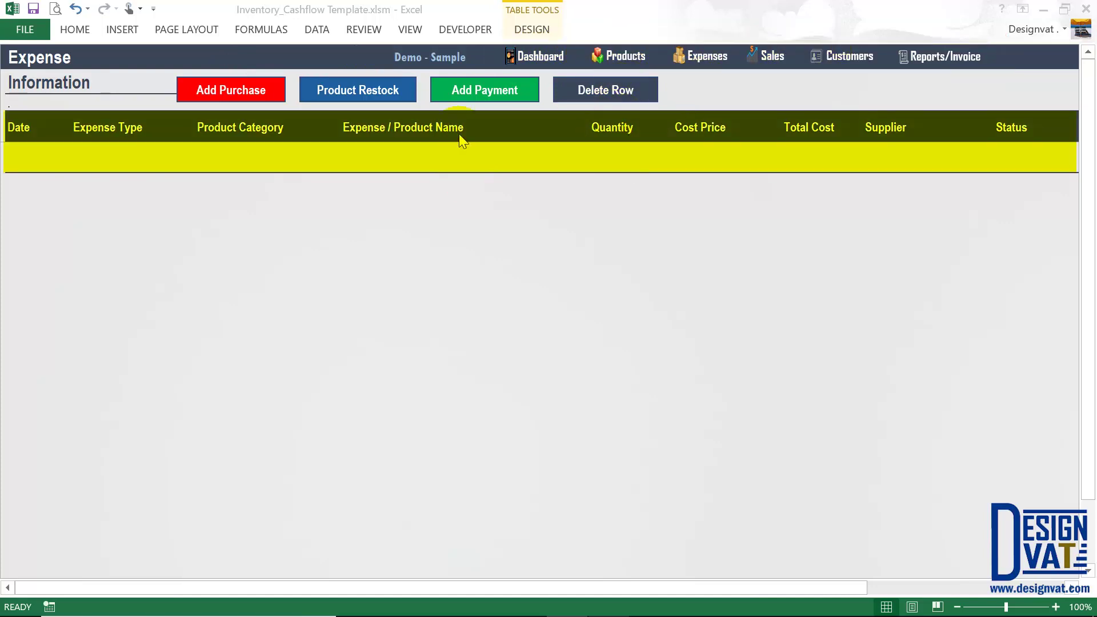
key(alt+Tab)
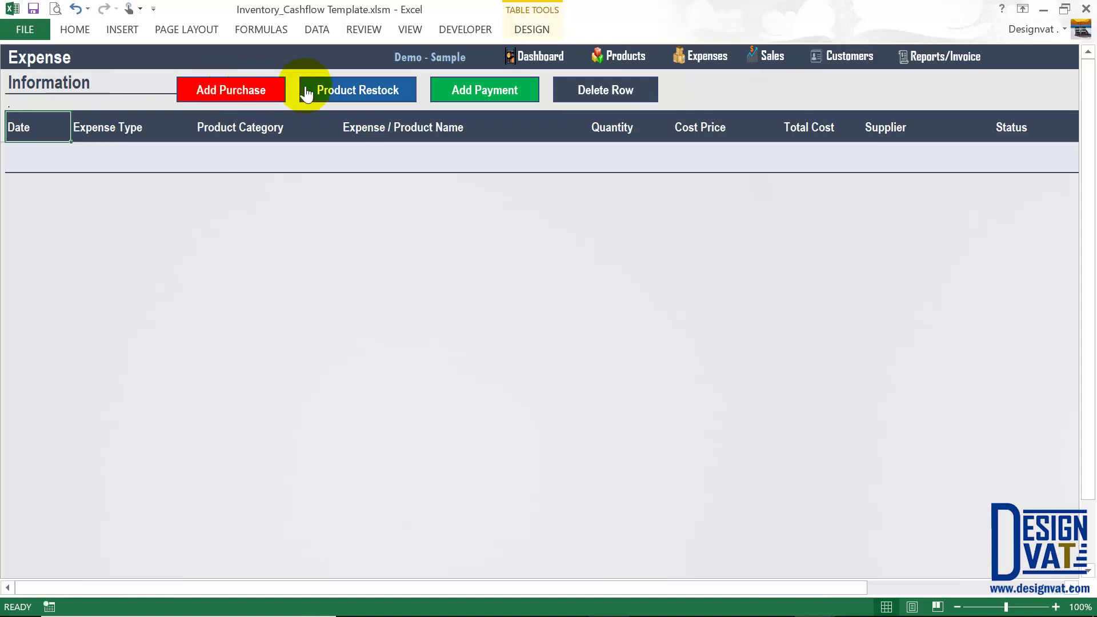
Examine the Expense Type options in the expense entry form, then close the form without entering anything.
click(326, 102)
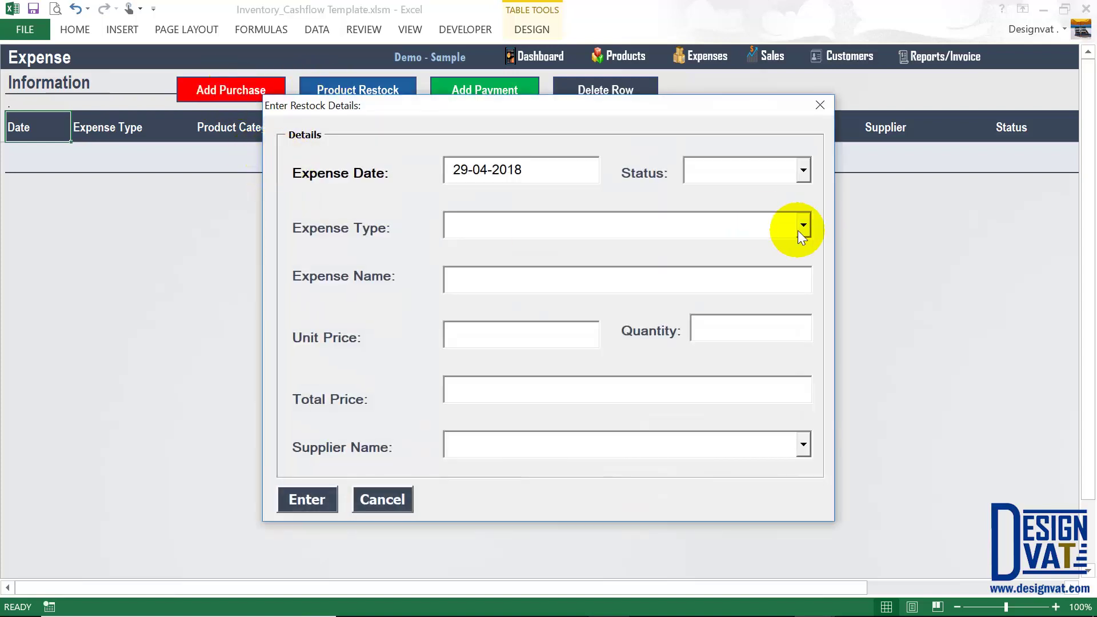
click(804, 226)
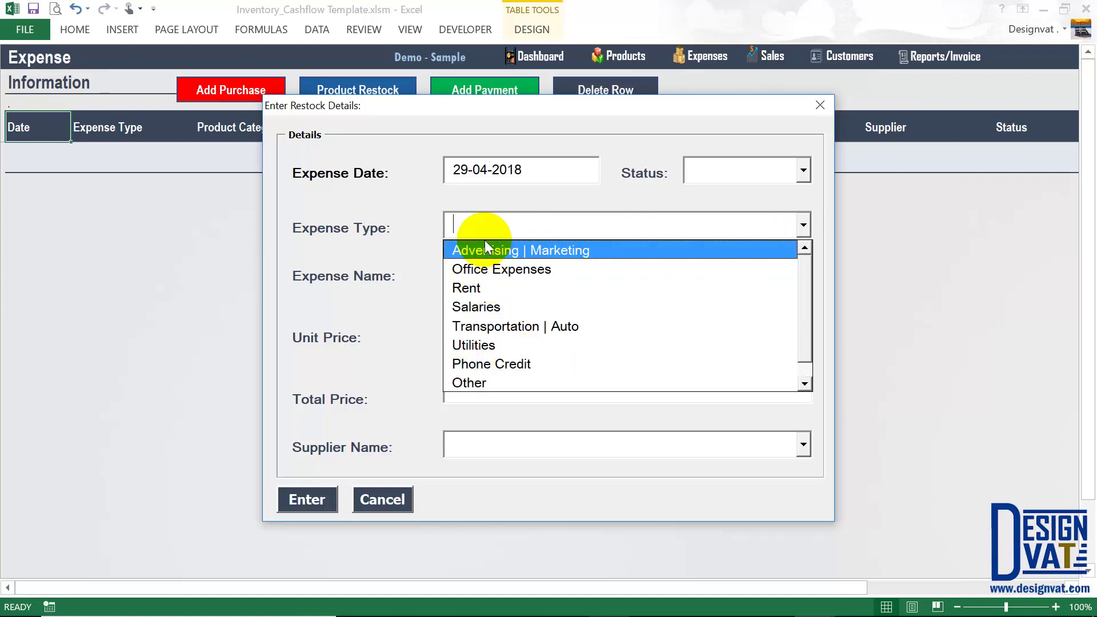
click(362, 498)
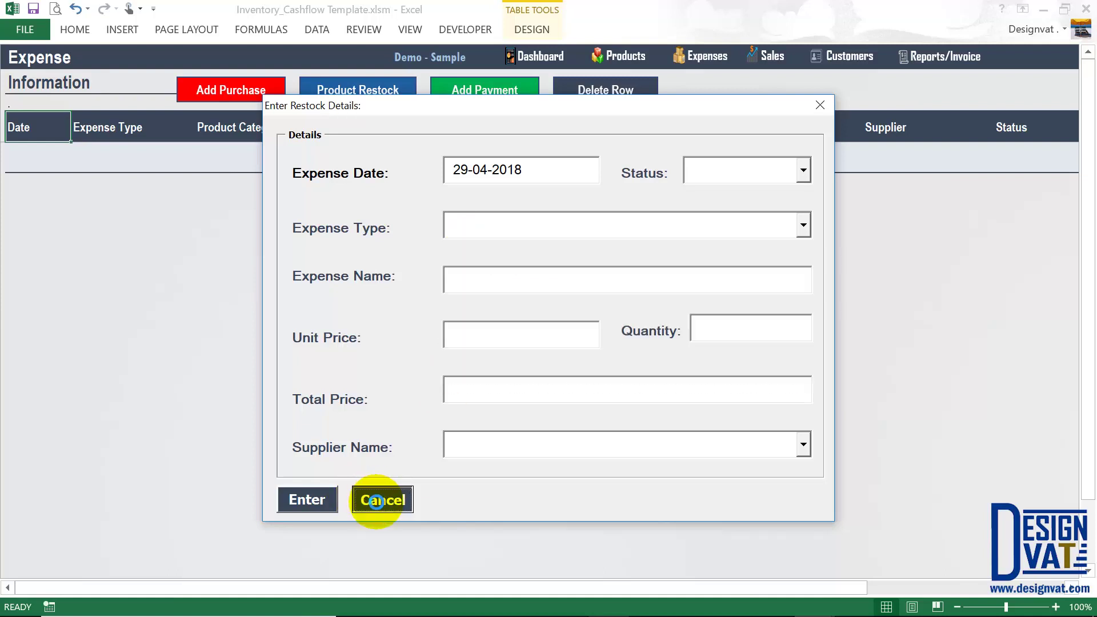
click(363, 498)
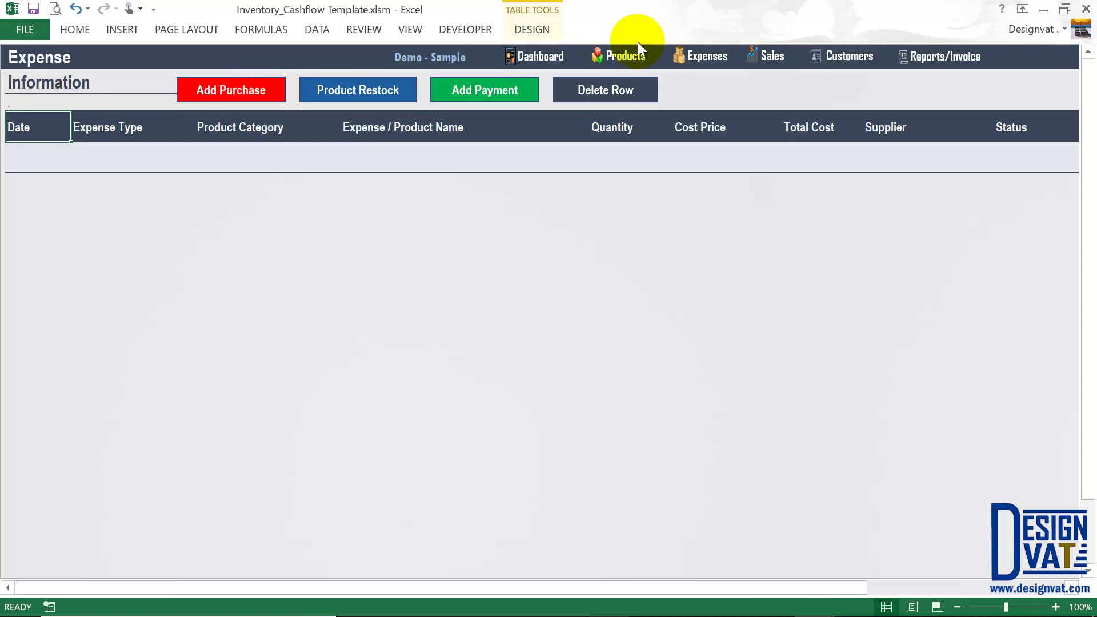
Review the product names HTC One M8, Samsung Note 8 and Dell Inspiron 13 on the Products sheet.
click(625, 55)
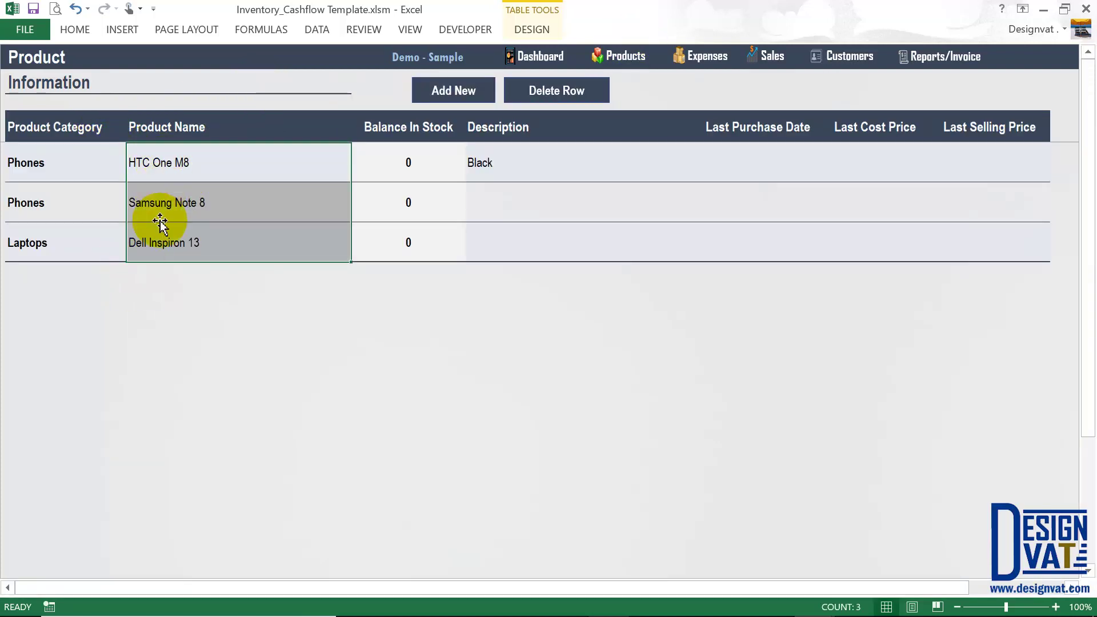
click(195, 156)
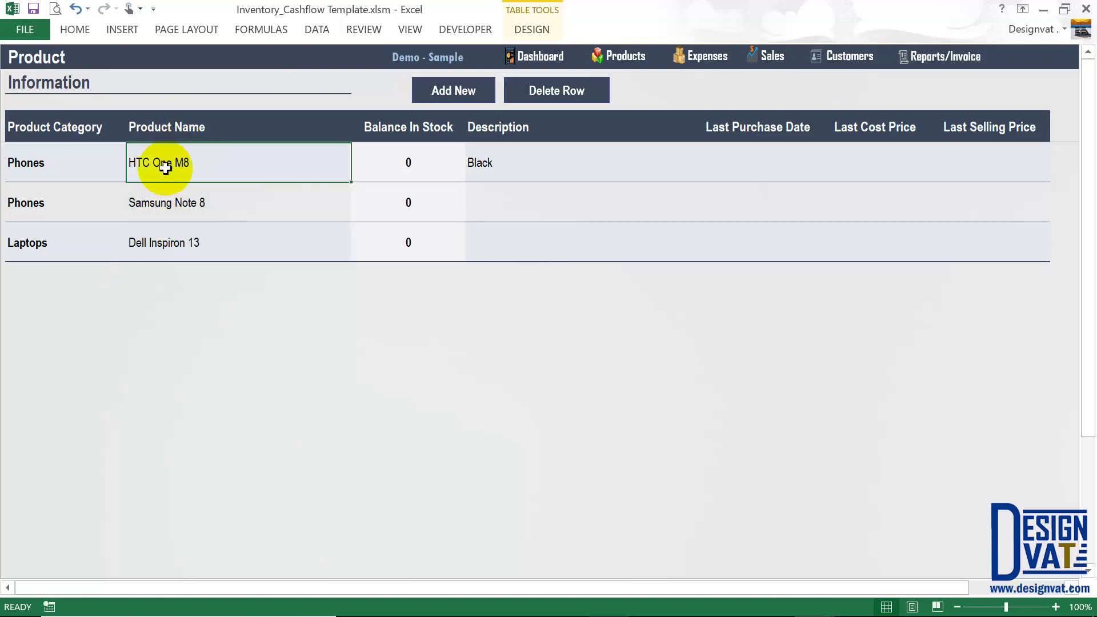
click(160, 205)
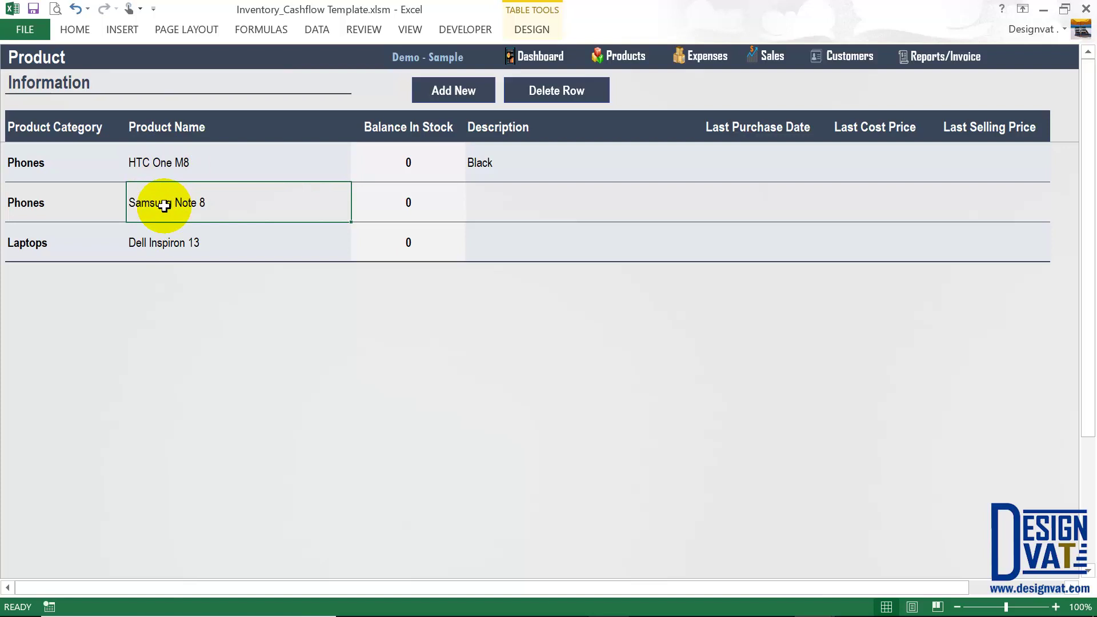
click(168, 248)
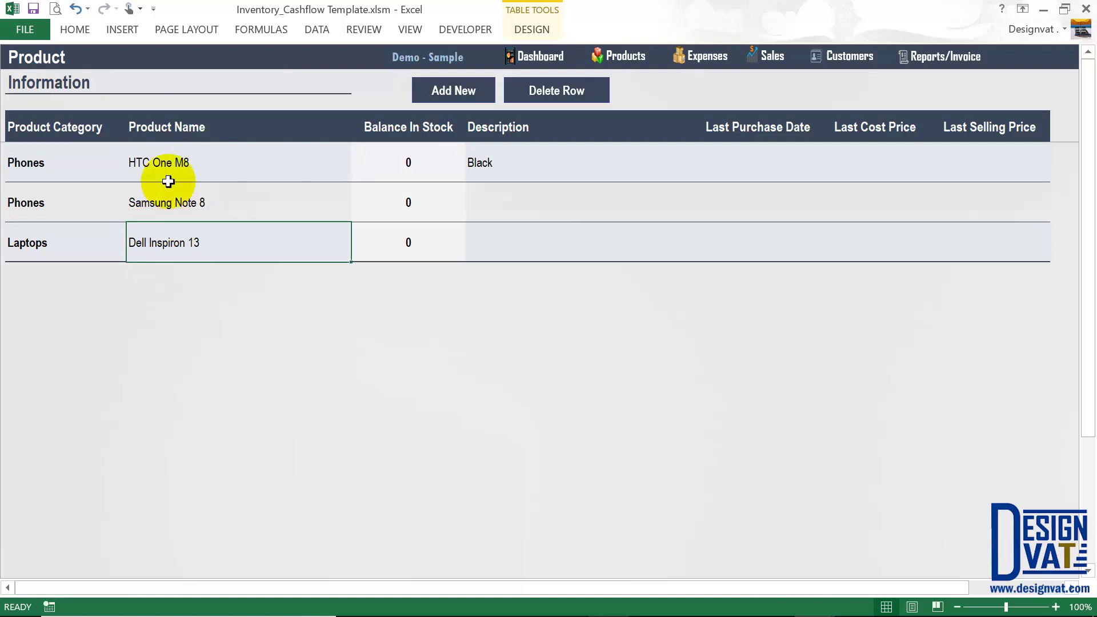
Open the product restock form on the Expenses sheet and examine the day, month and year of its Expense Date.
click(721, 61)
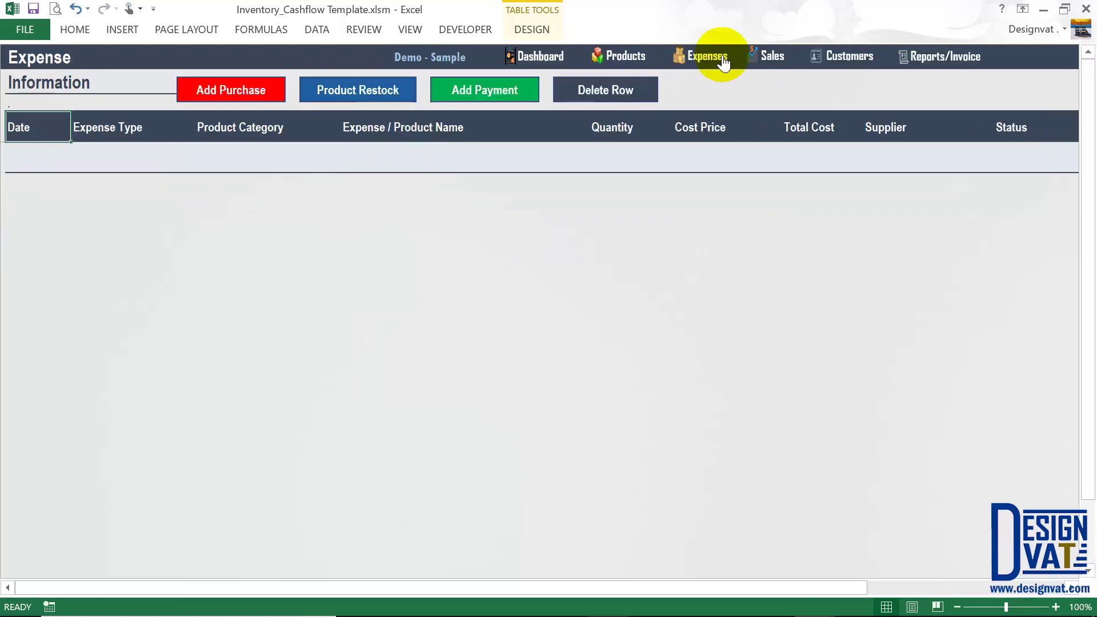
click(349, 90)
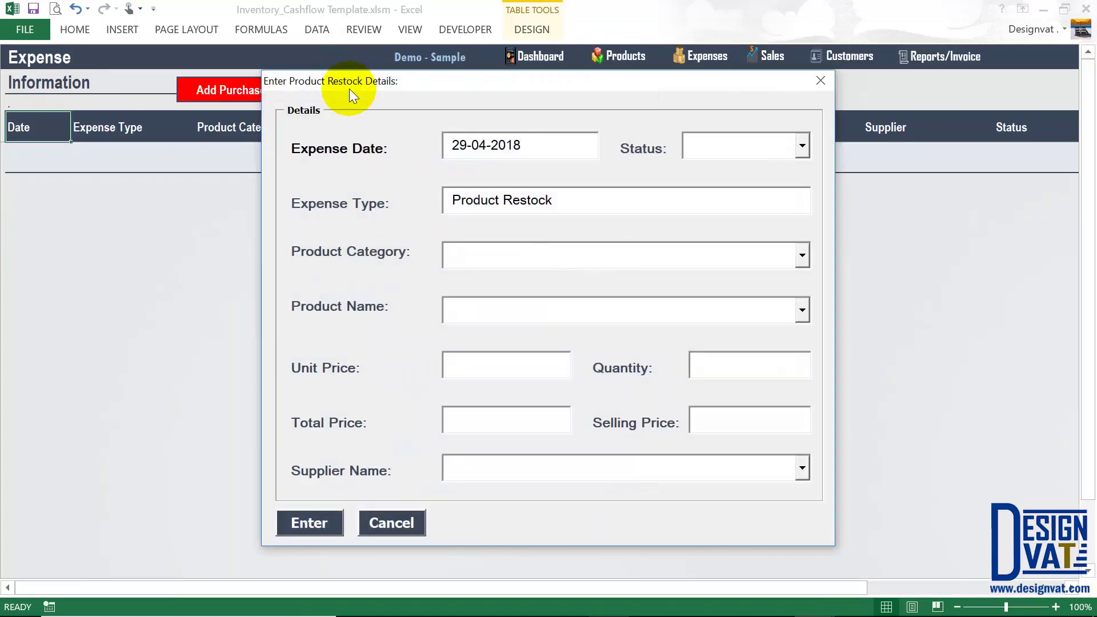
drag(370, 112, 358, 91)
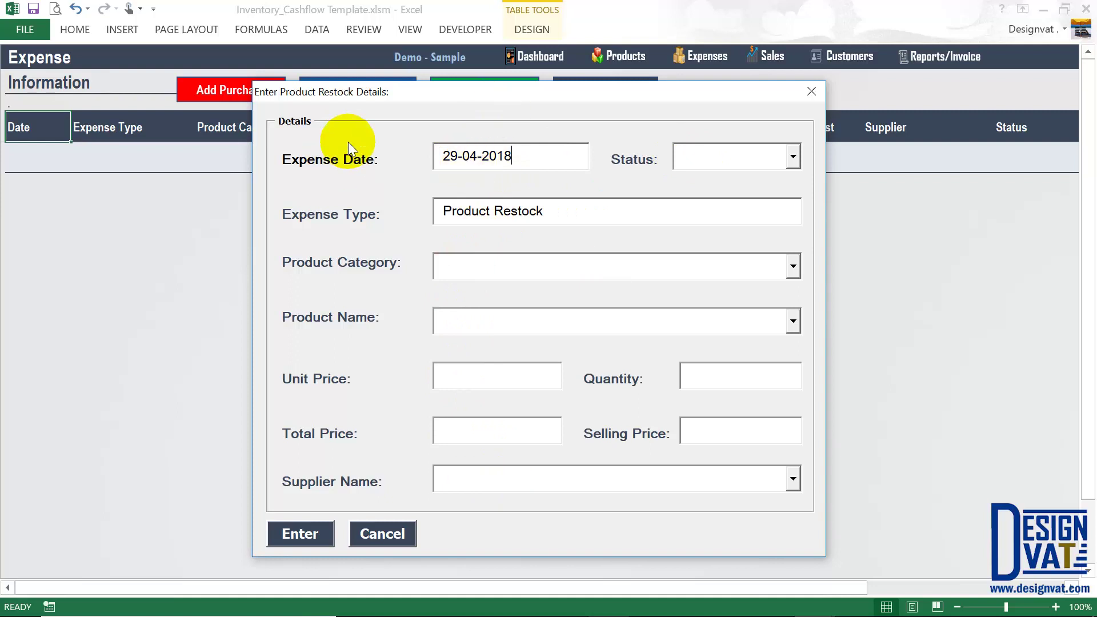
drag(448, 156, 436, 213)
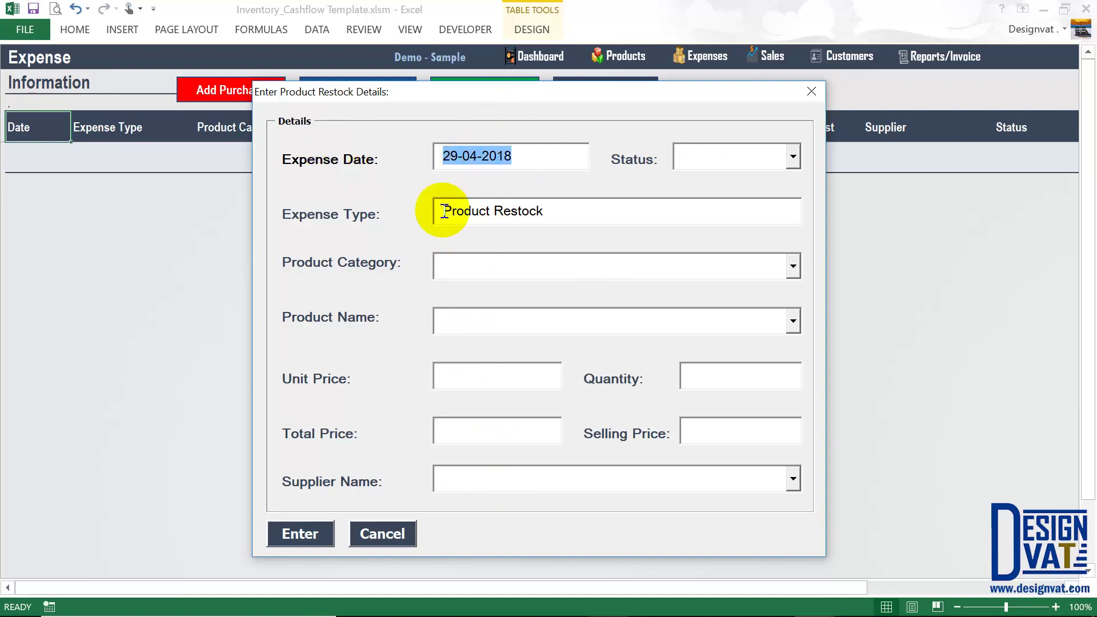
click(451, 154)
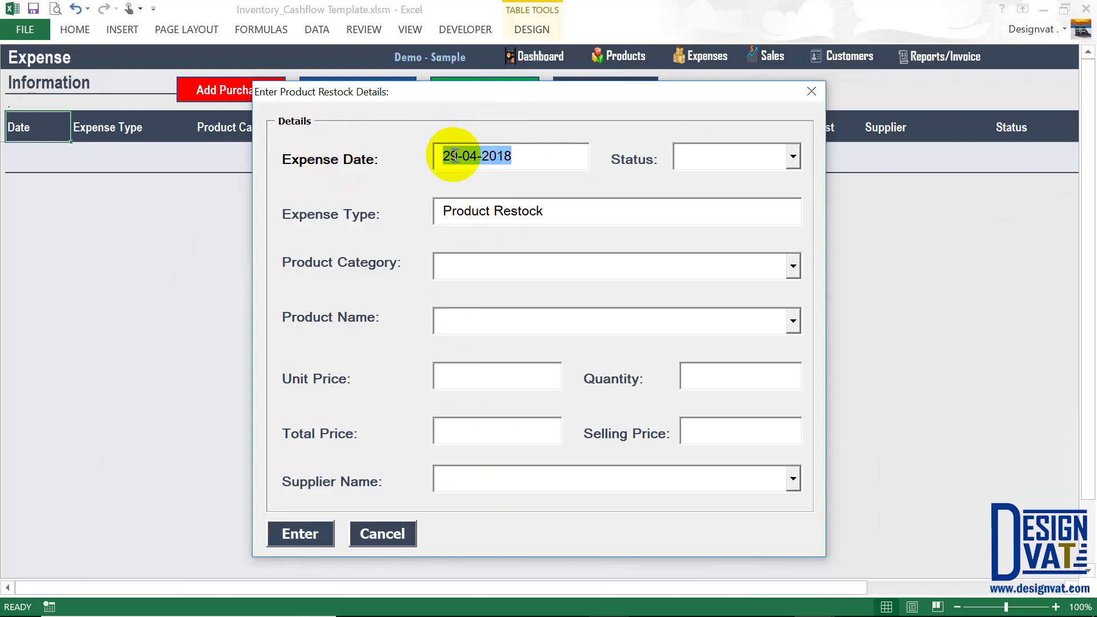
drag(443, 155, 472, 161)
double_click(472, 155)
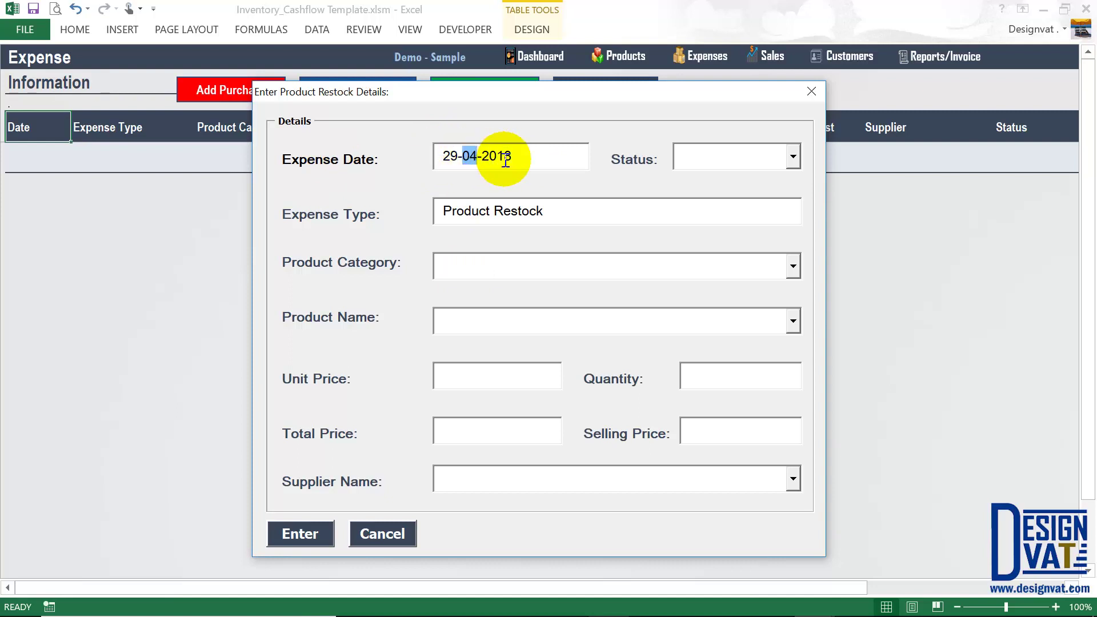
double_click(495, 155)
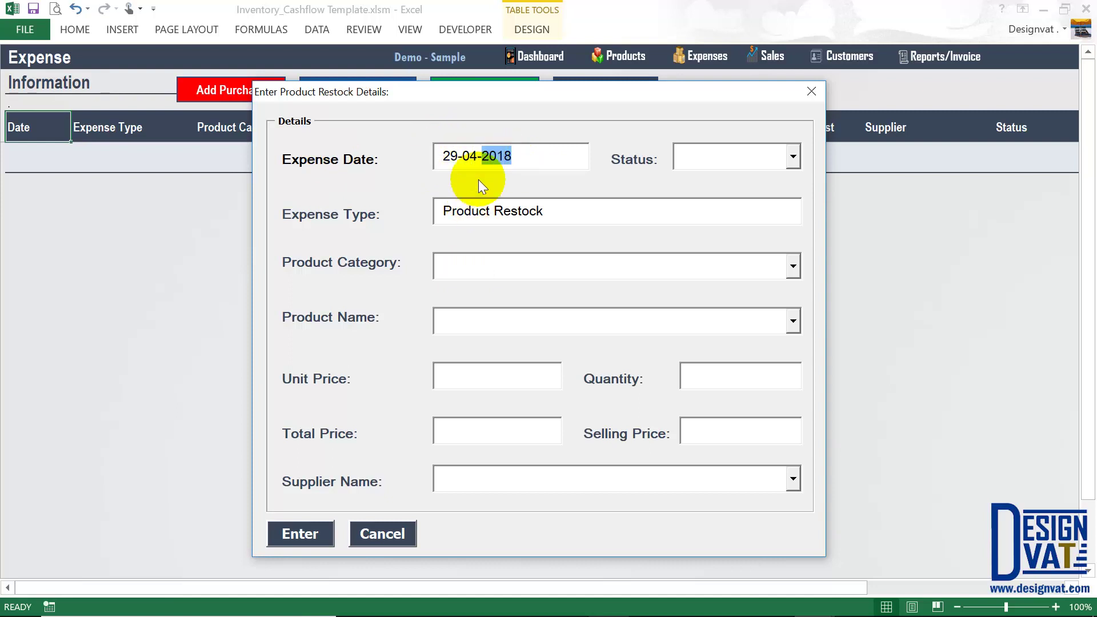
Set the restock's Expense Date to 1-12-2017 and check its day, month and year parts.
click(526, 156)
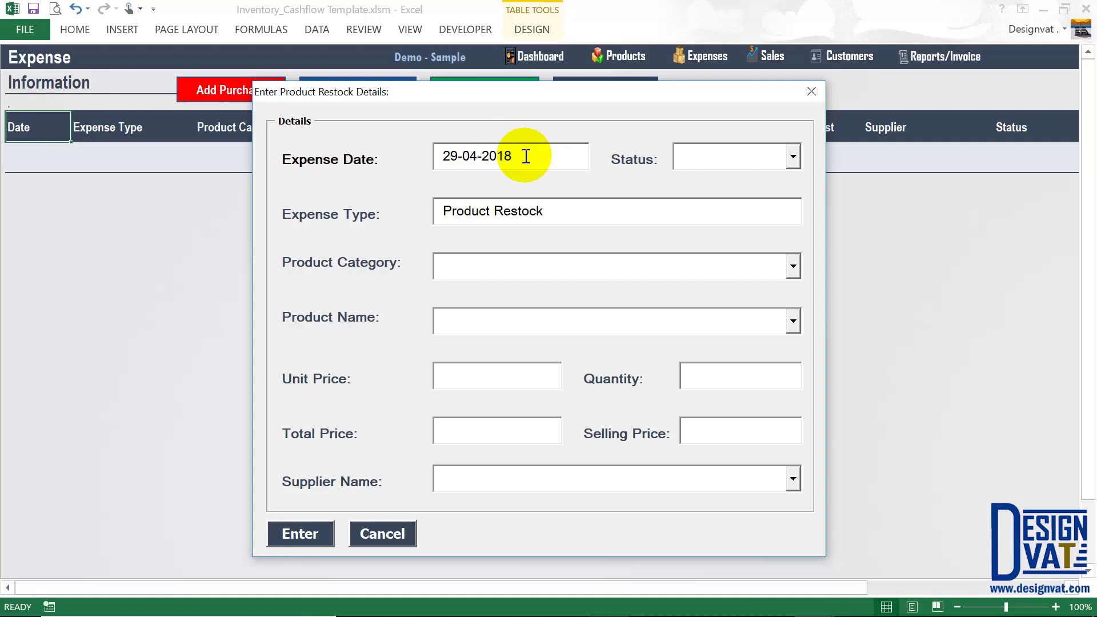
key(BackSpace)
text(7)
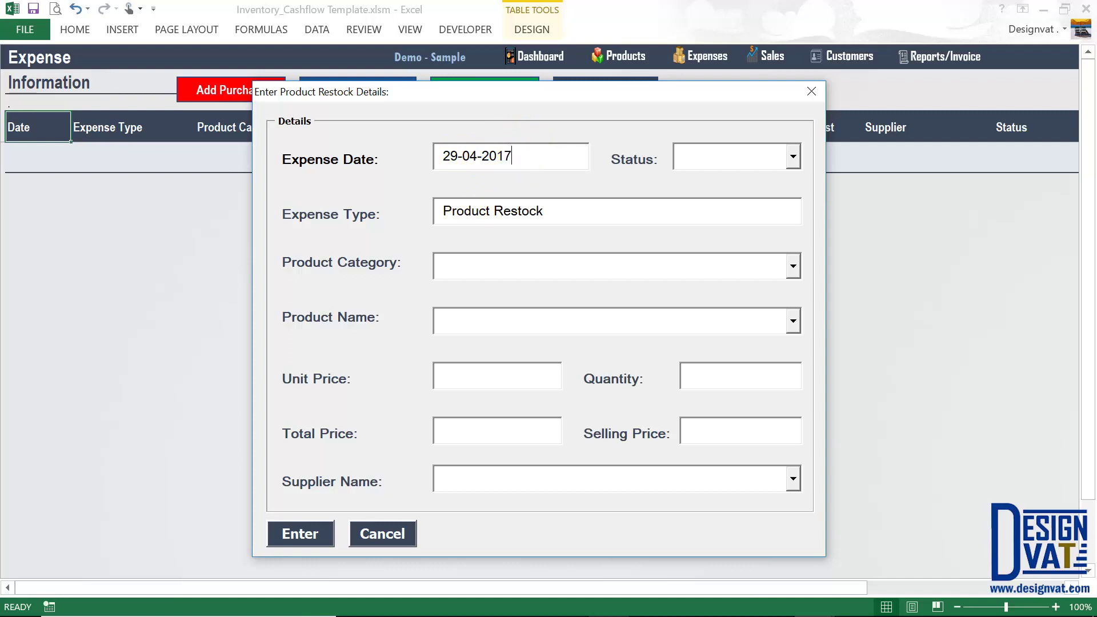
double_click(473, 156)
text(12)
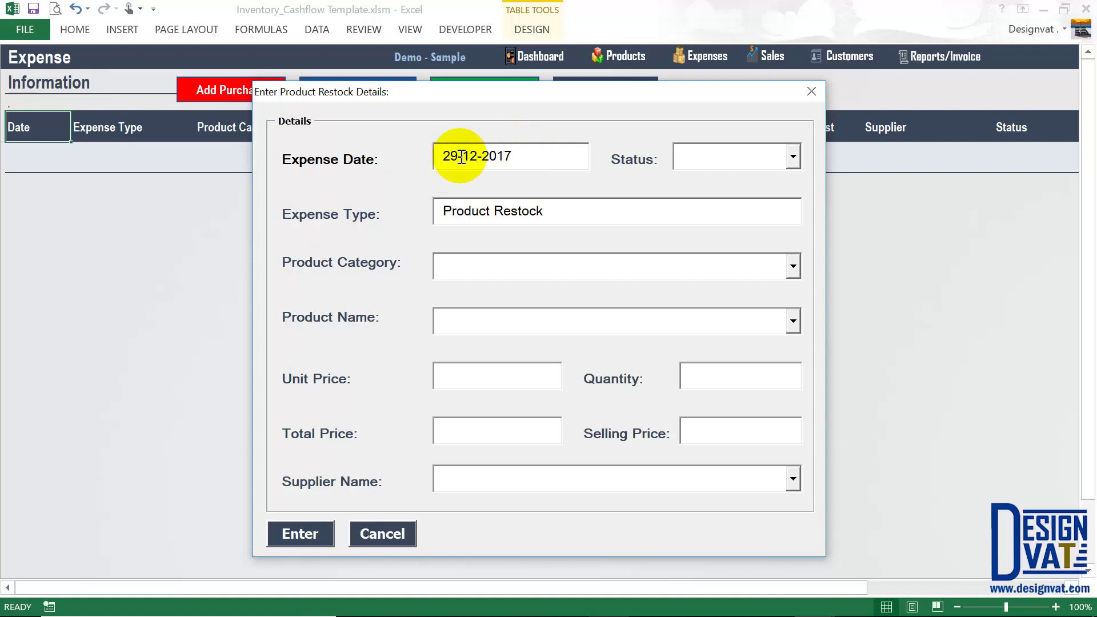
double_click(428, 159)
text(1)
double_click(434, 160)
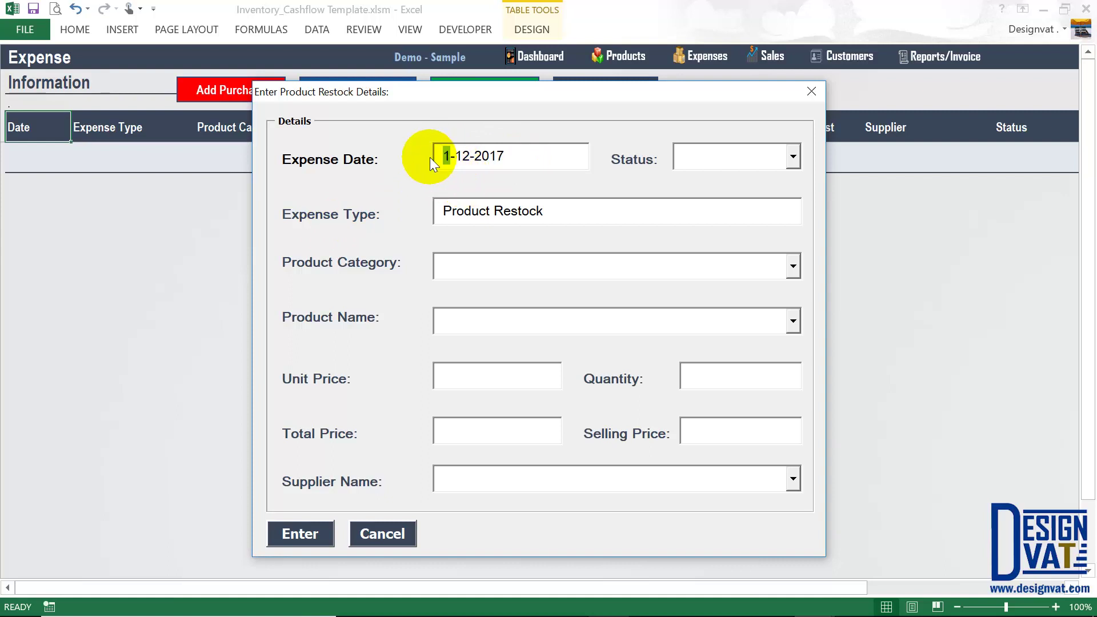
double_click(463, 156)
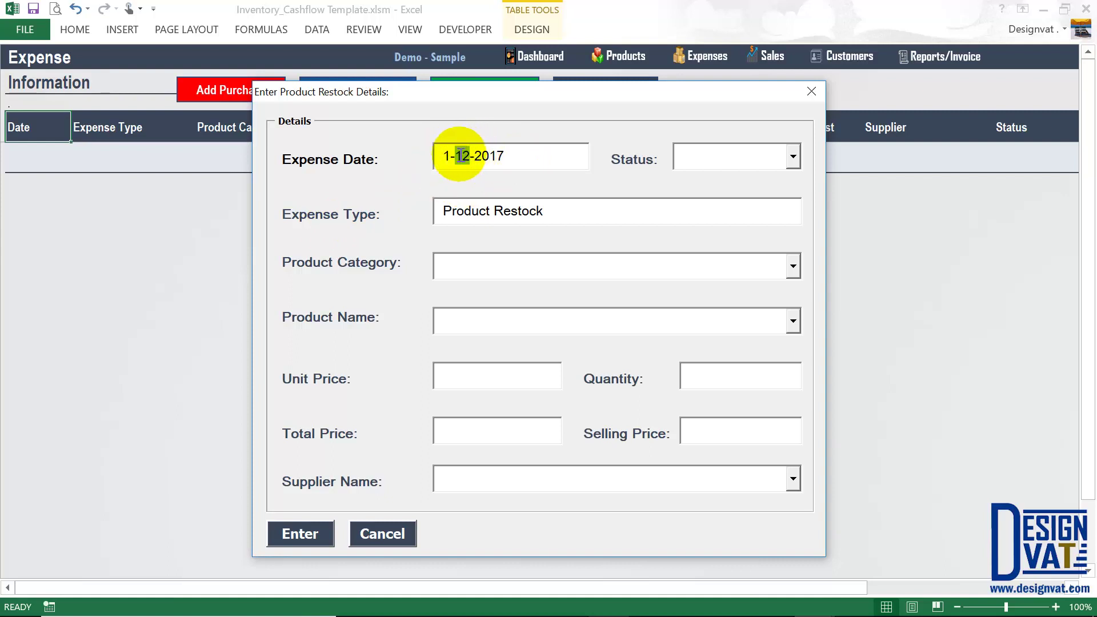
double_click(486, 156)
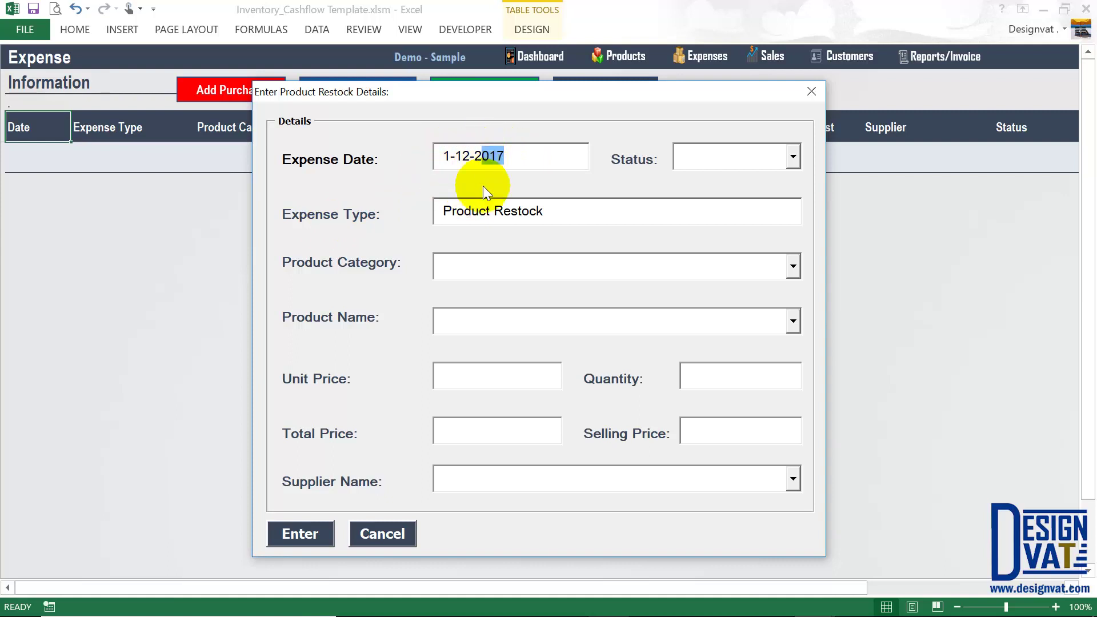
Set the restock's Status to Paid.
key(Tab)
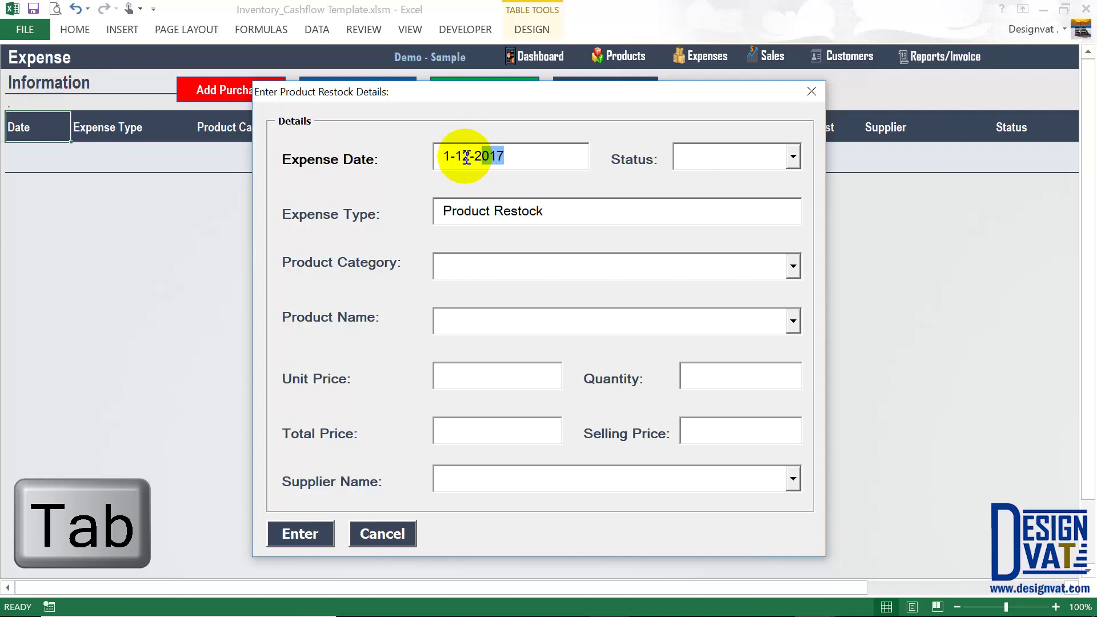
key(Tab)
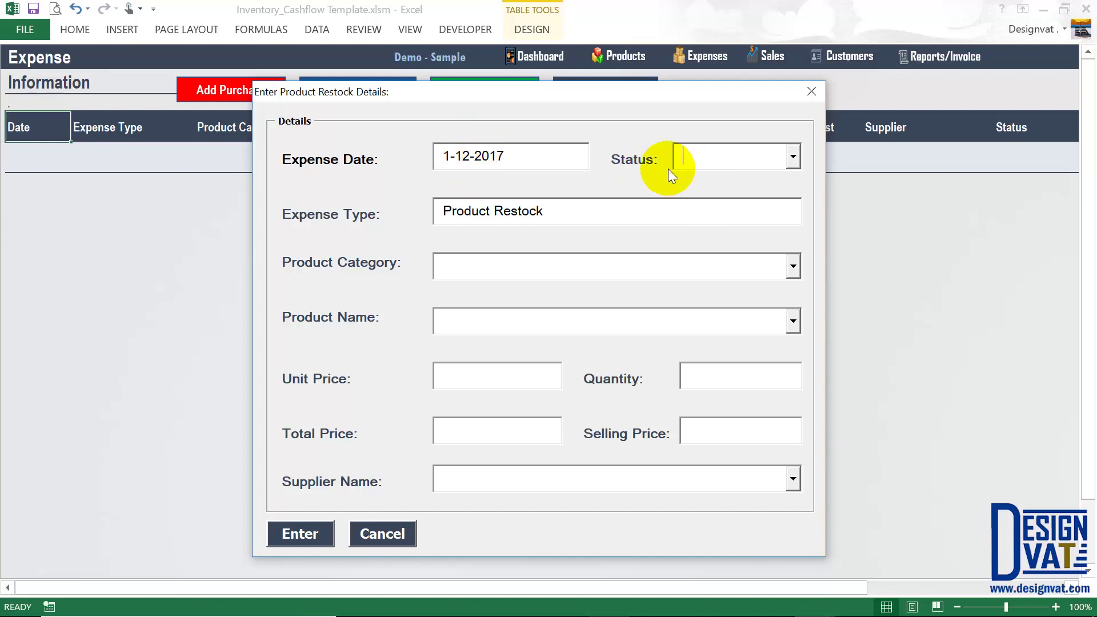
click(794, 159)
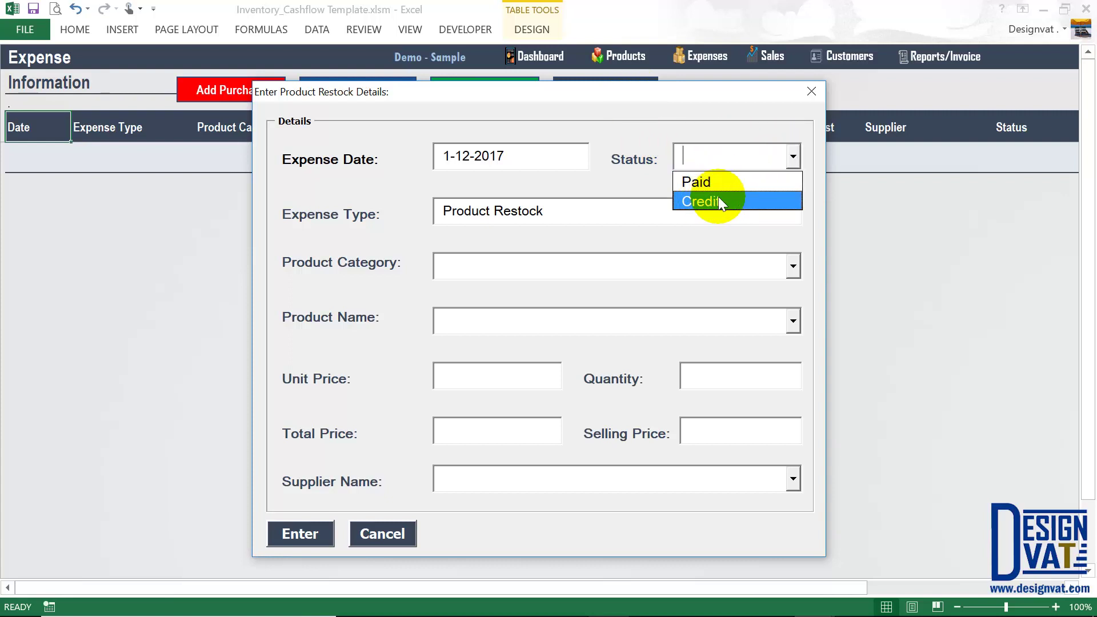
click(694, 177)
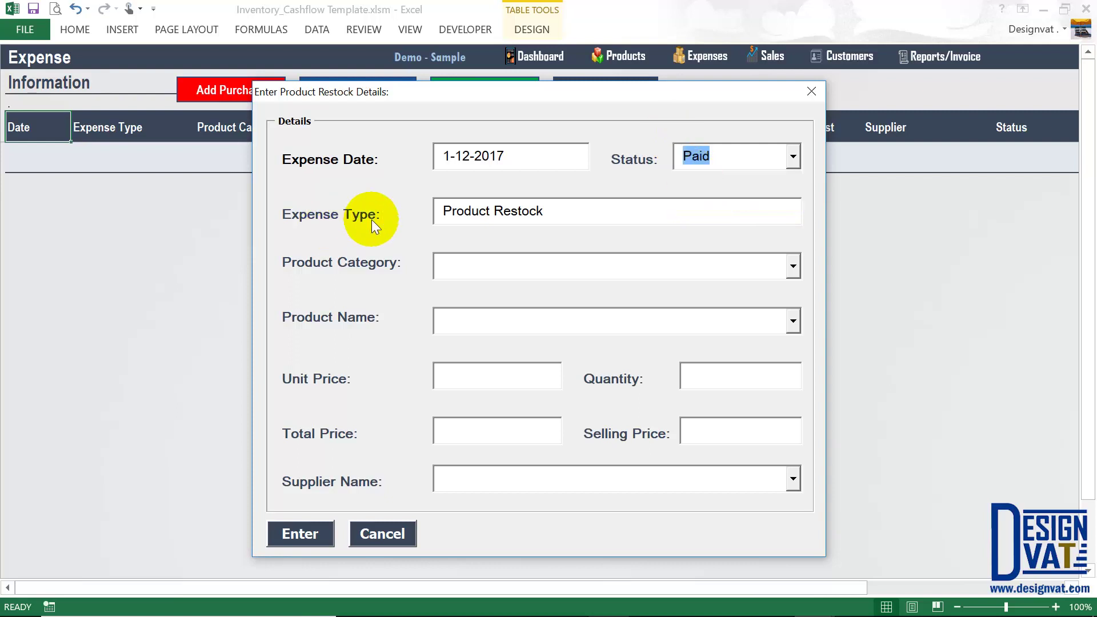
Compare the product names offered for the Phones category with those offered for the Laptops category in the restock form.
drag(557, 215, 441, 211)
click(458, 267)
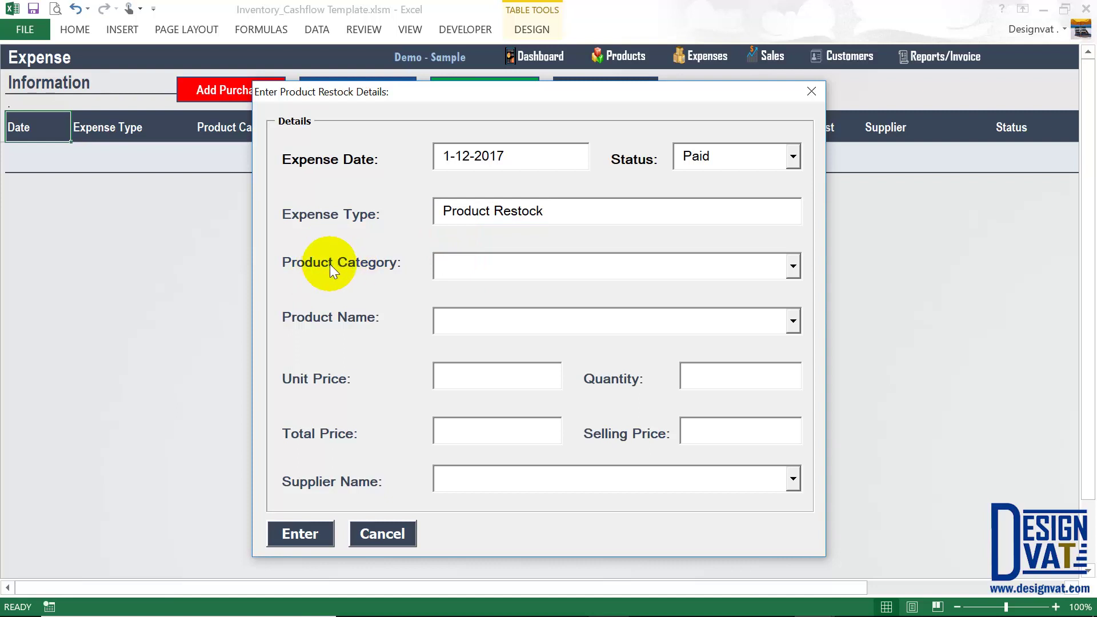
click(791, 266)
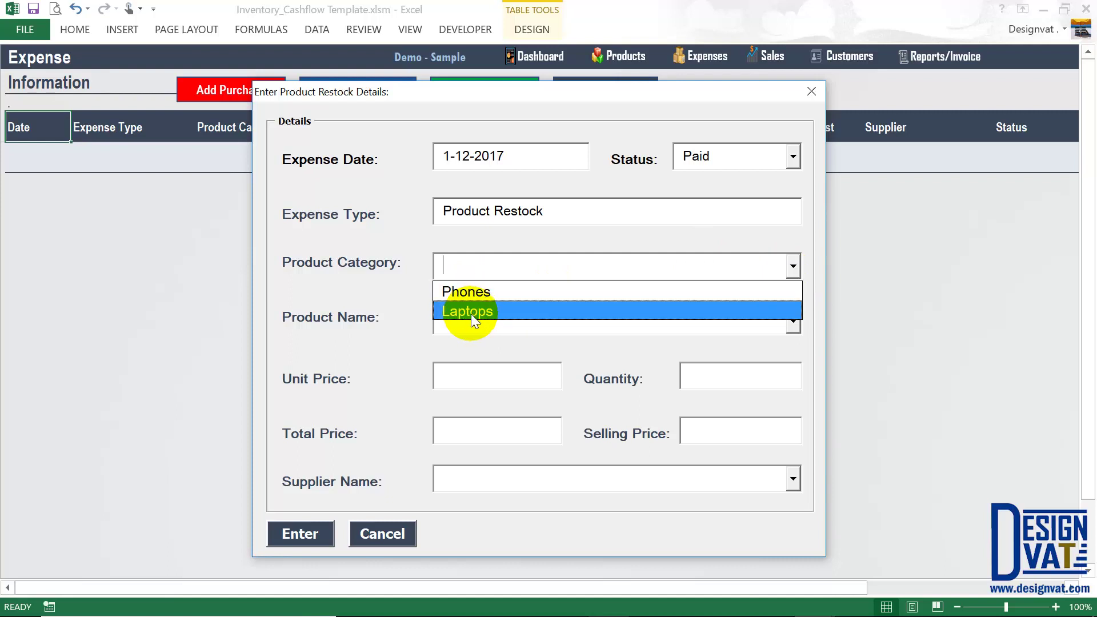
click(468, 289)
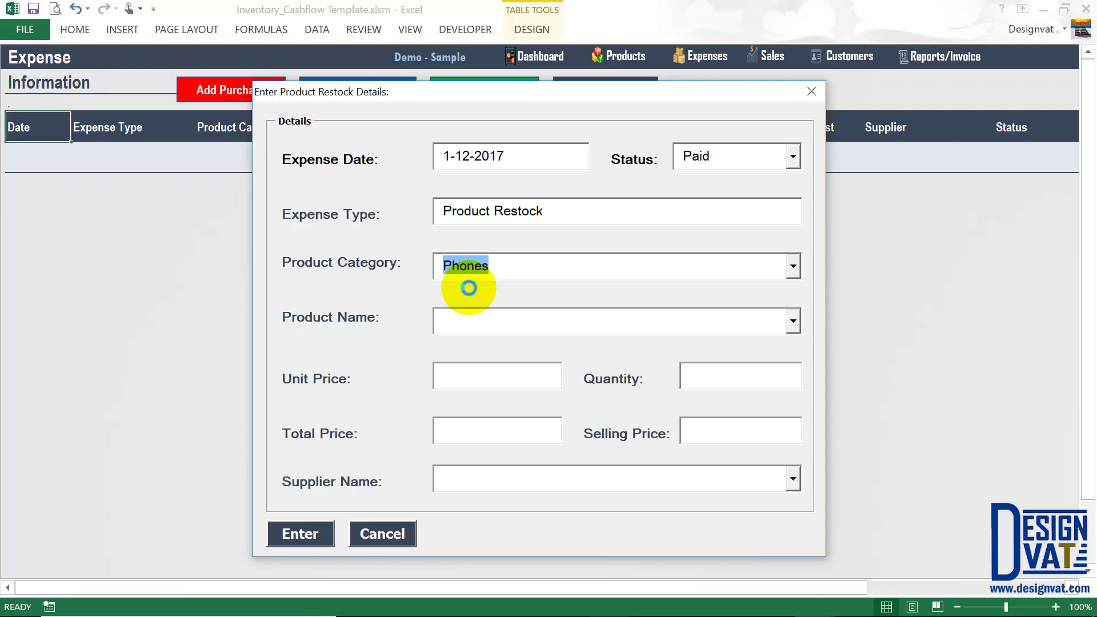
click(451, 321)
click(793, 323)
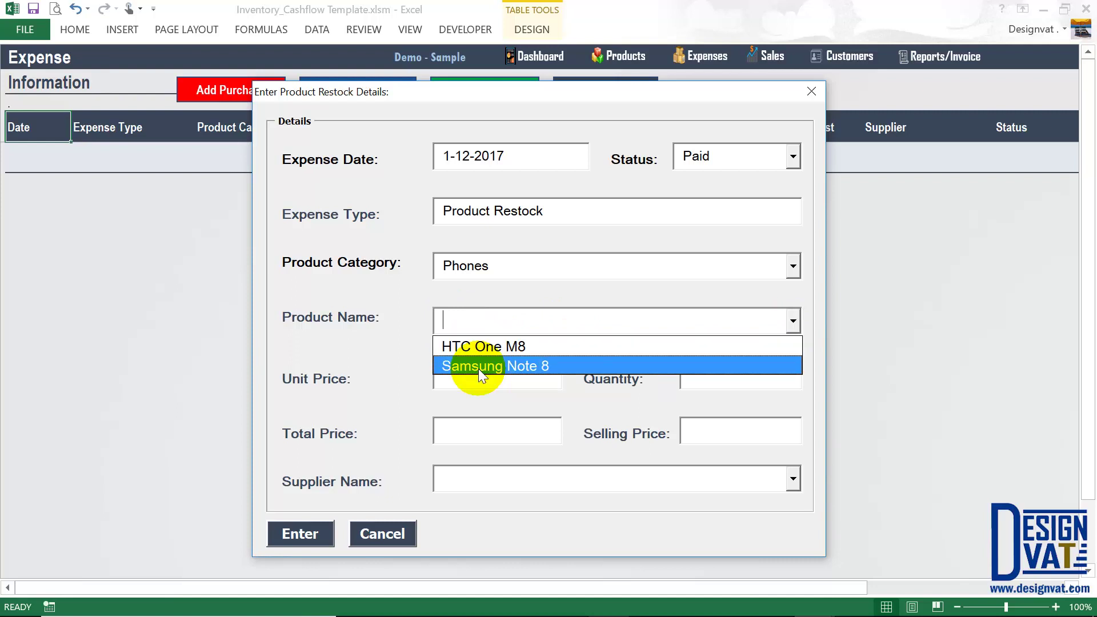
click(702, 273)
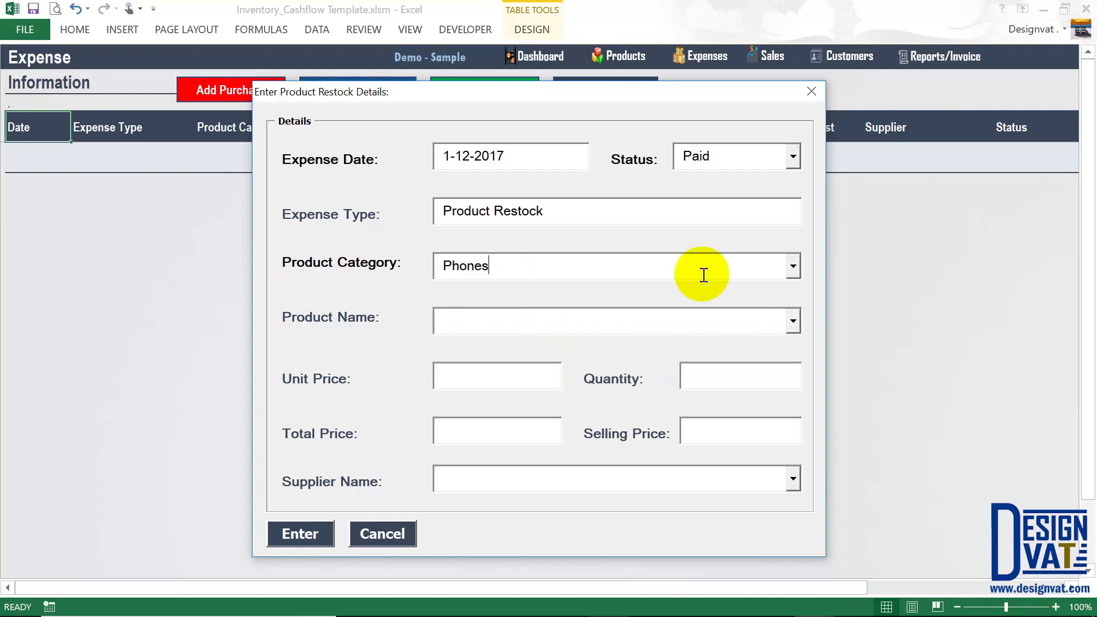
click(793, 266)
click(505, 311)
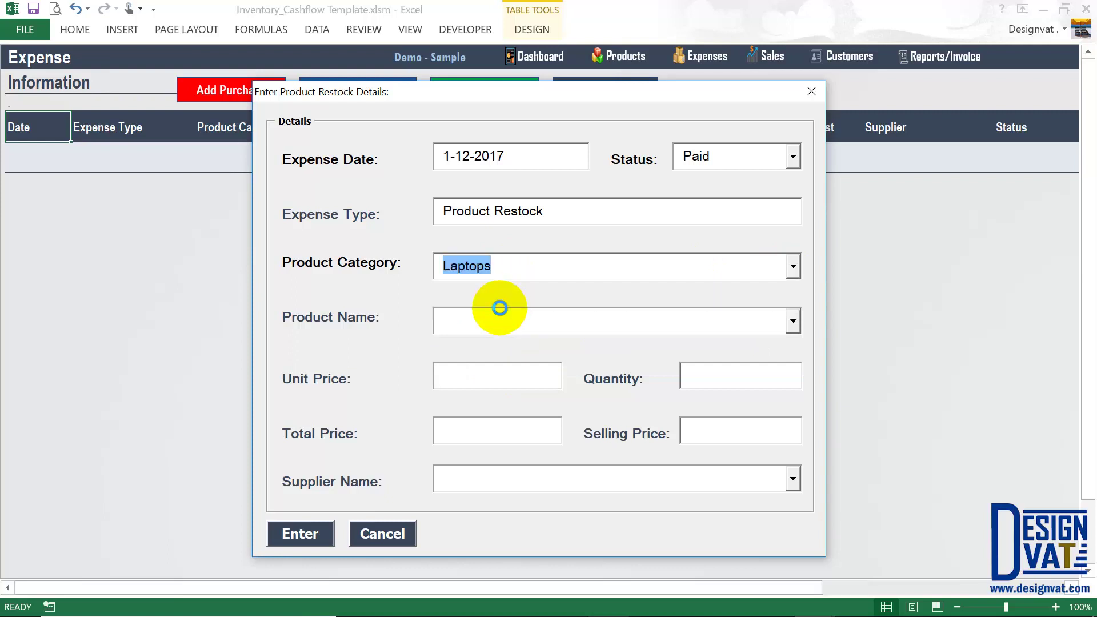
click(792, 321)
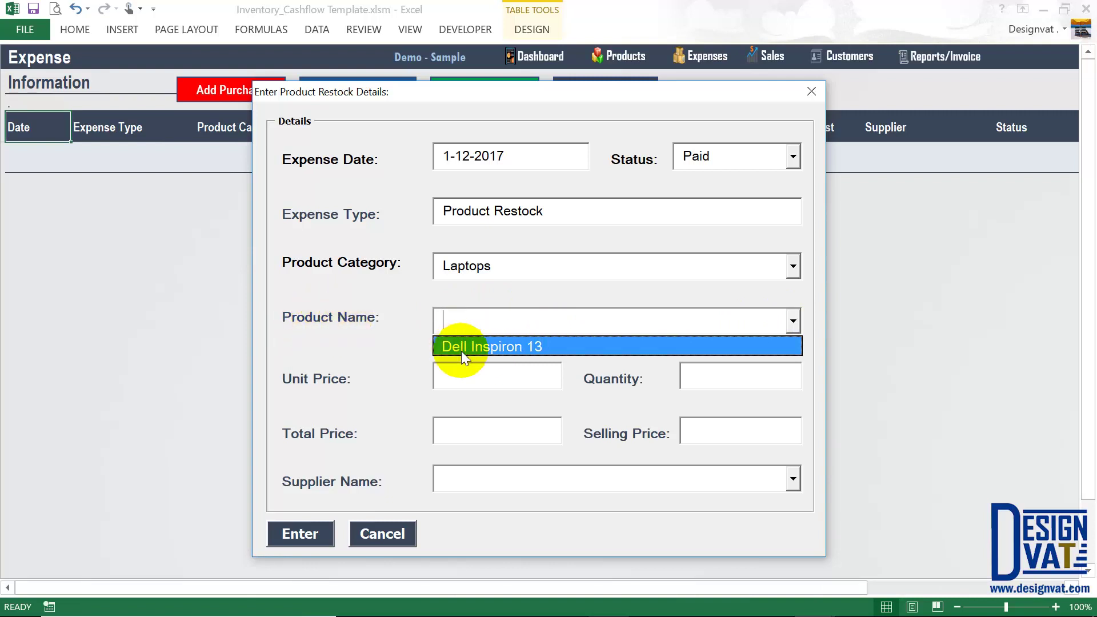
Set the restock's Product Category to Phones and its Product Name to HTC One M8.
click(793, 267)
click(495, 290)
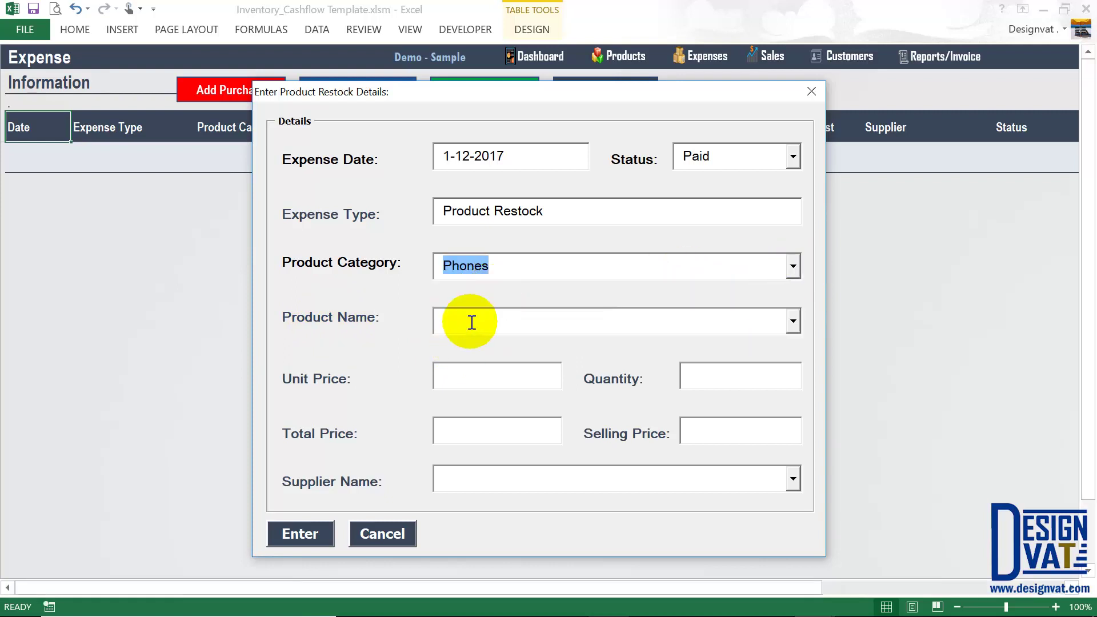
click(793, 322)
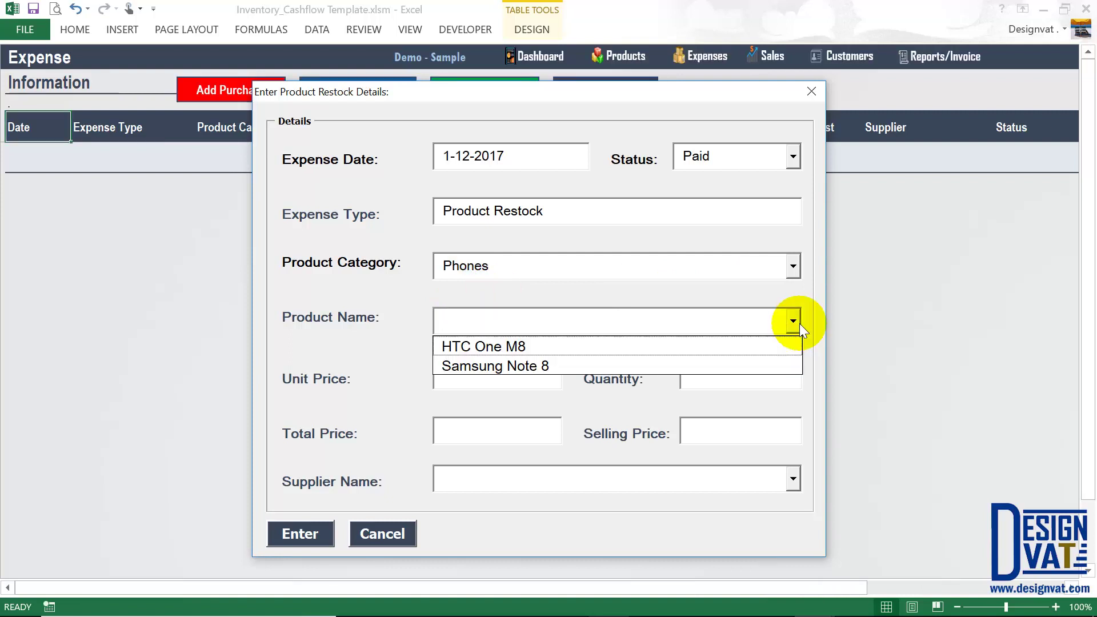
click(499, 347)
click(458, 378)
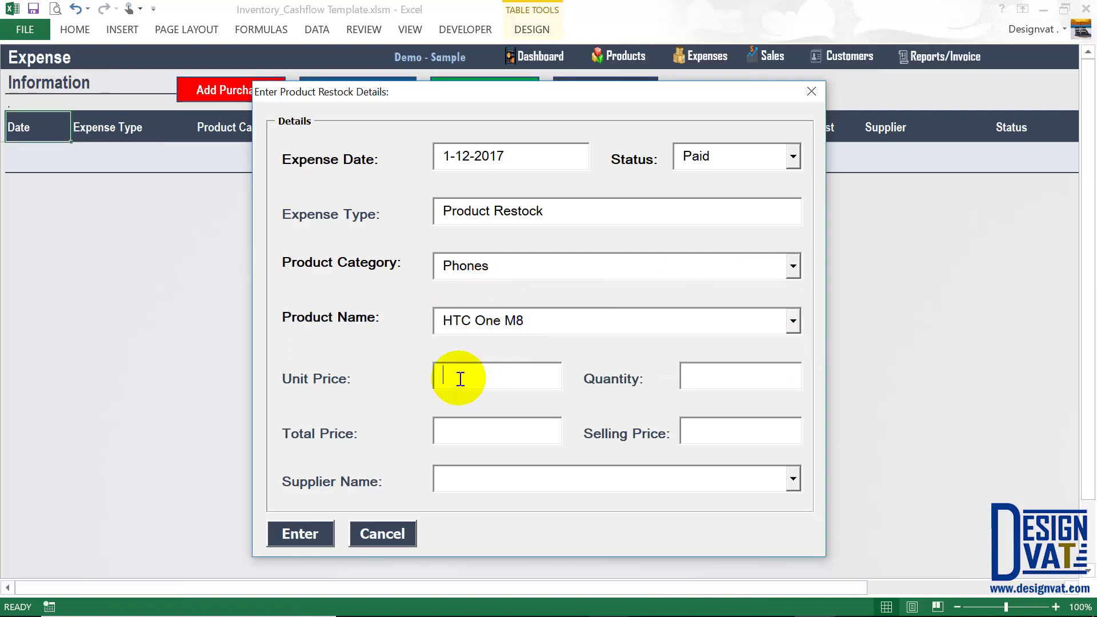
Set the HTC One M8 restock's Unit Price to 50000 and Quantity to 10, and check the Total Price.
drag(534, 318, 428, 319)
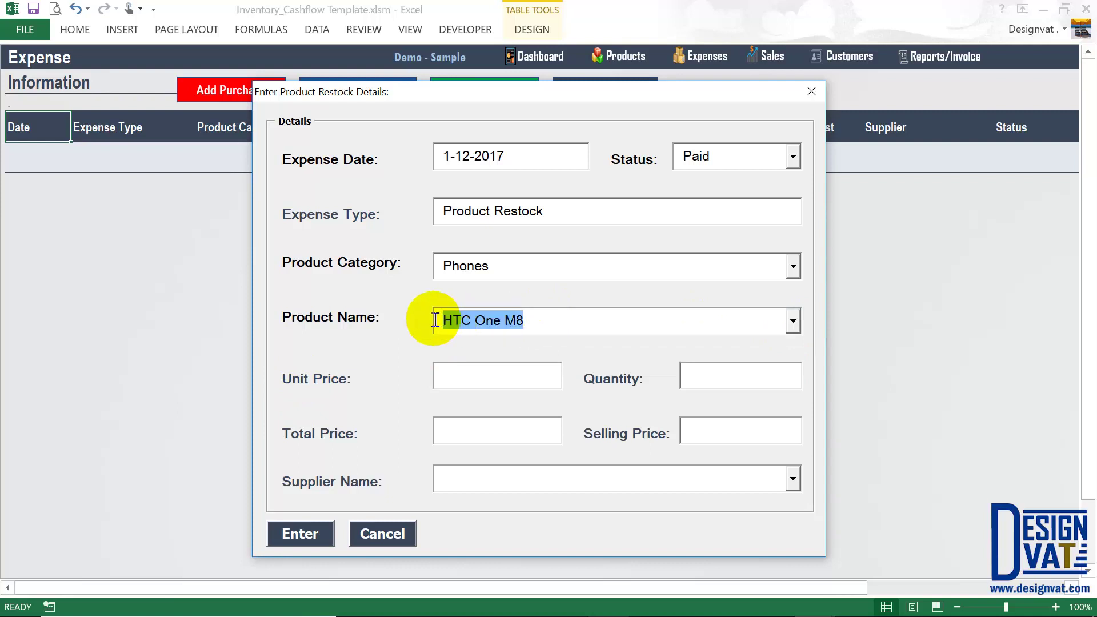
click(462, 371)
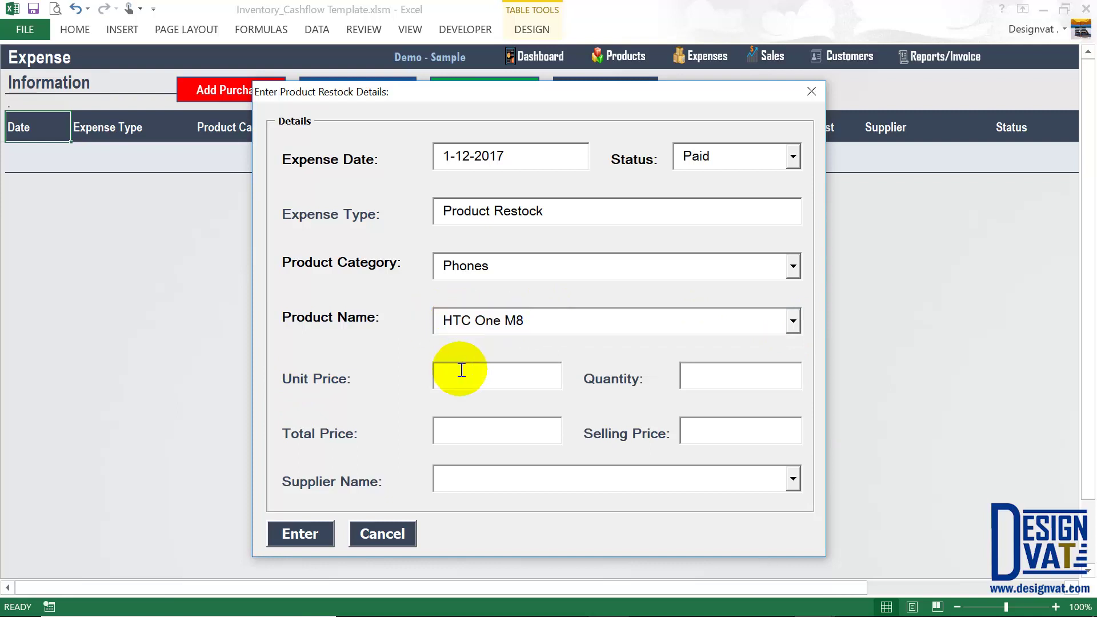
text(50000)
key(Tab)
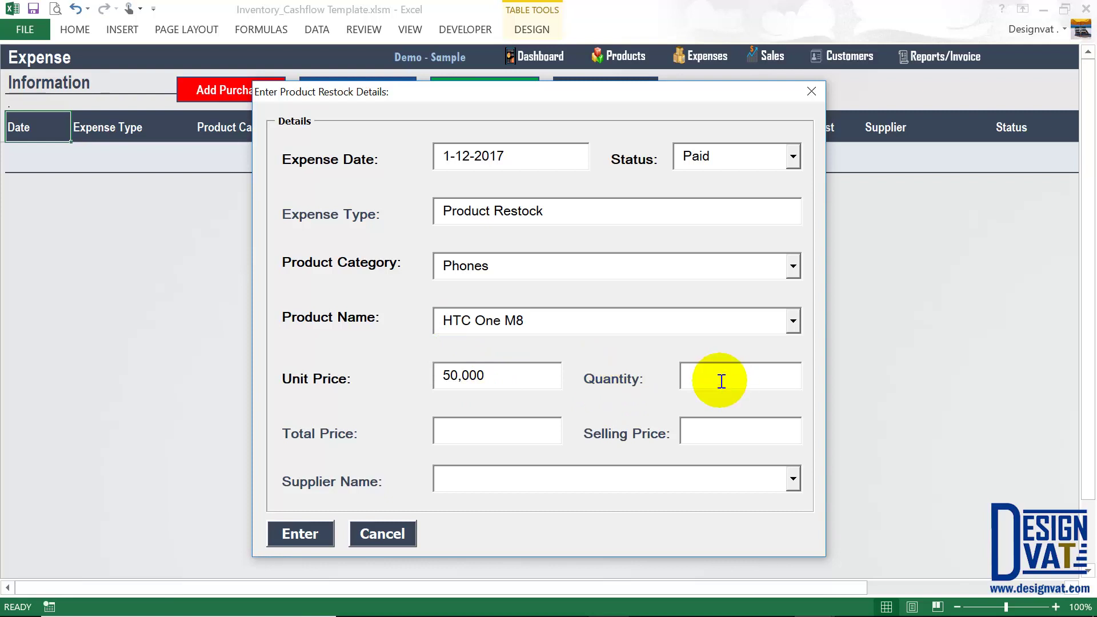
text(10)
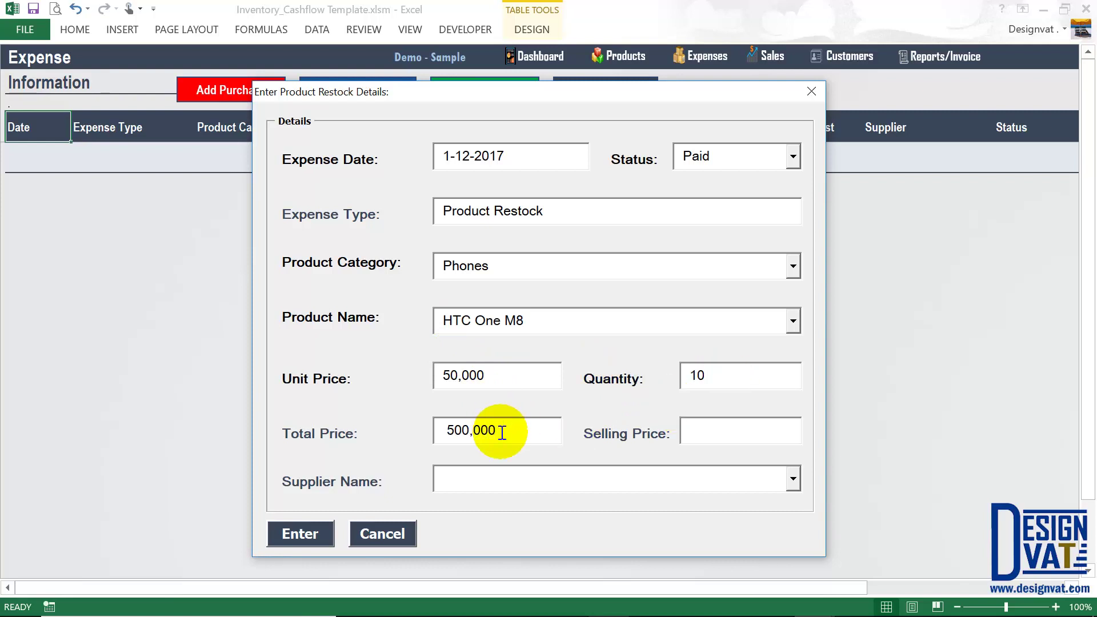
drag(492, 429, 448, 430)
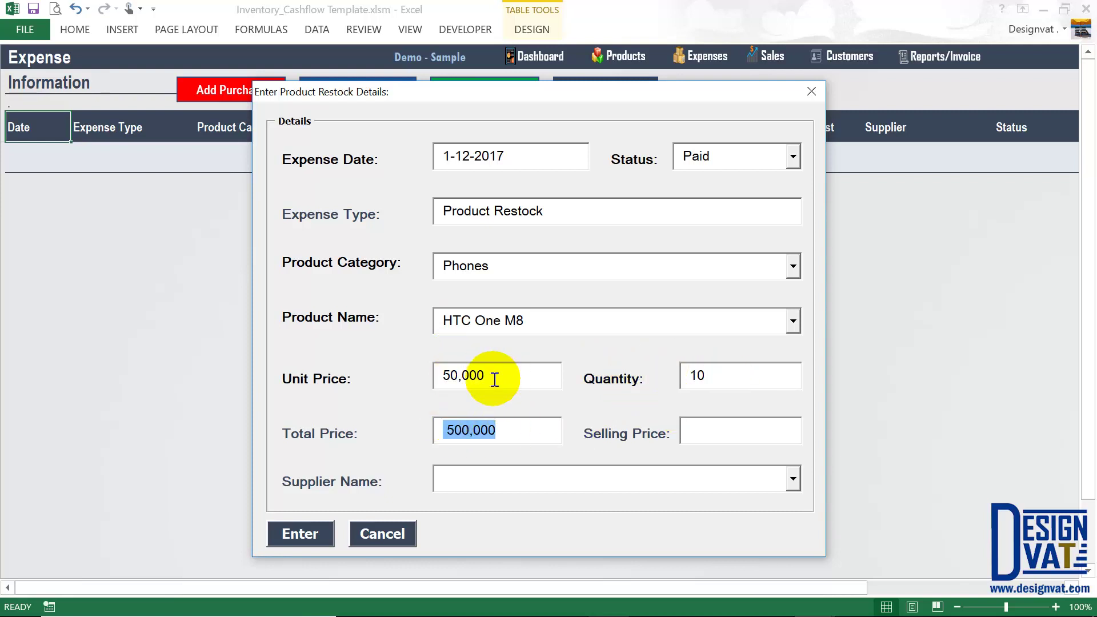
Set the restock's Selling Price to 55000.
click(697, 436)
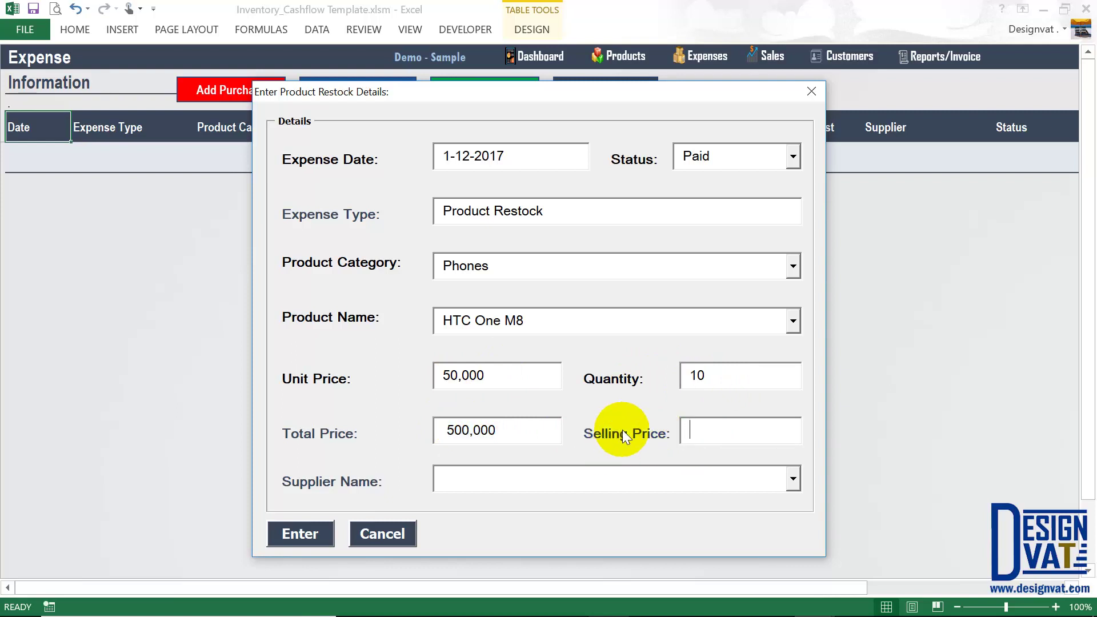
drag(440, 375, 486, 375)
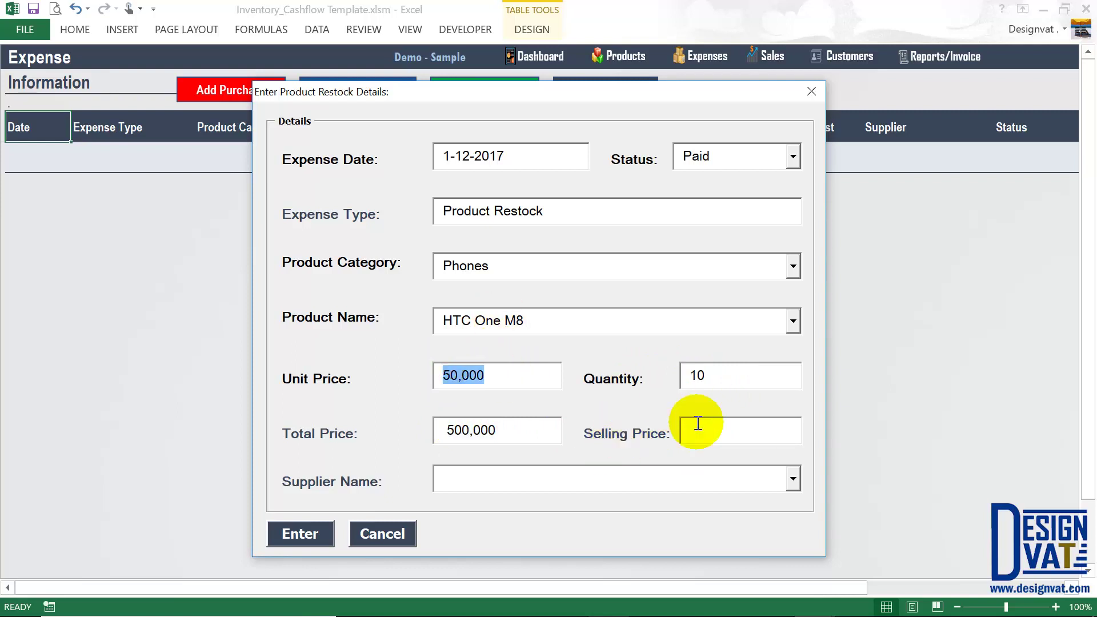
click(683, 430)
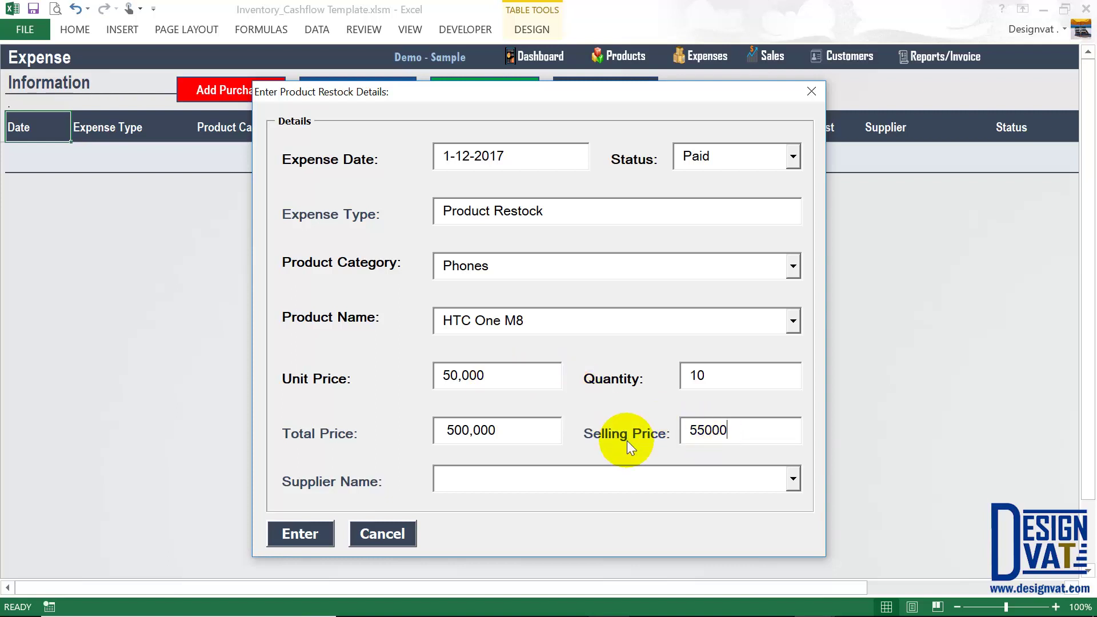
Check the choices offered for the restock's Supplier Name and Status.
click(457, 478)
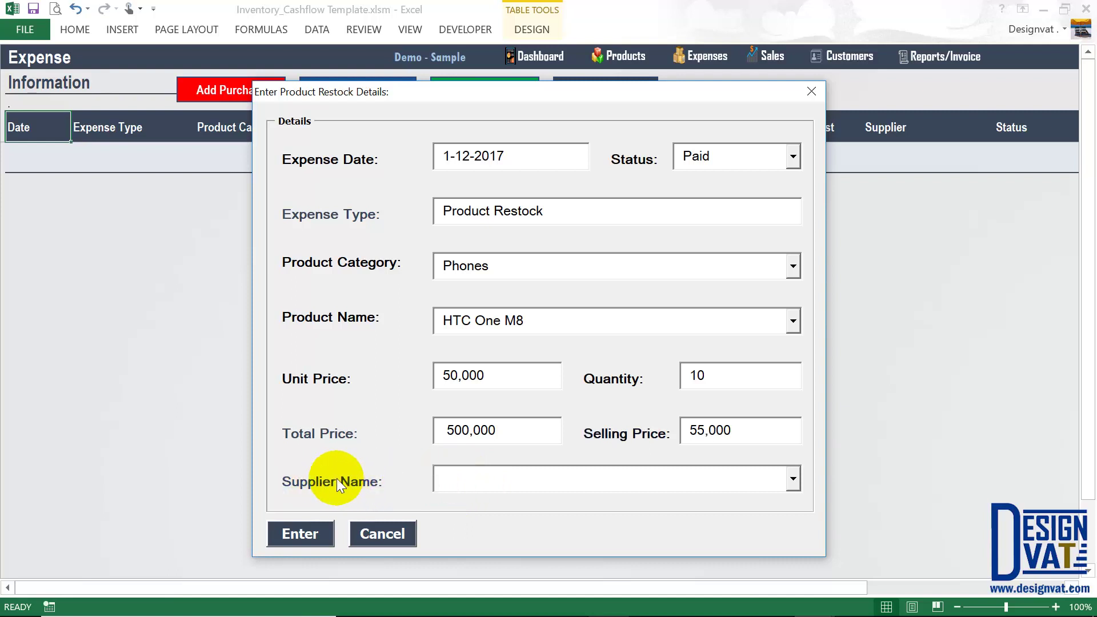
click(793, 479)
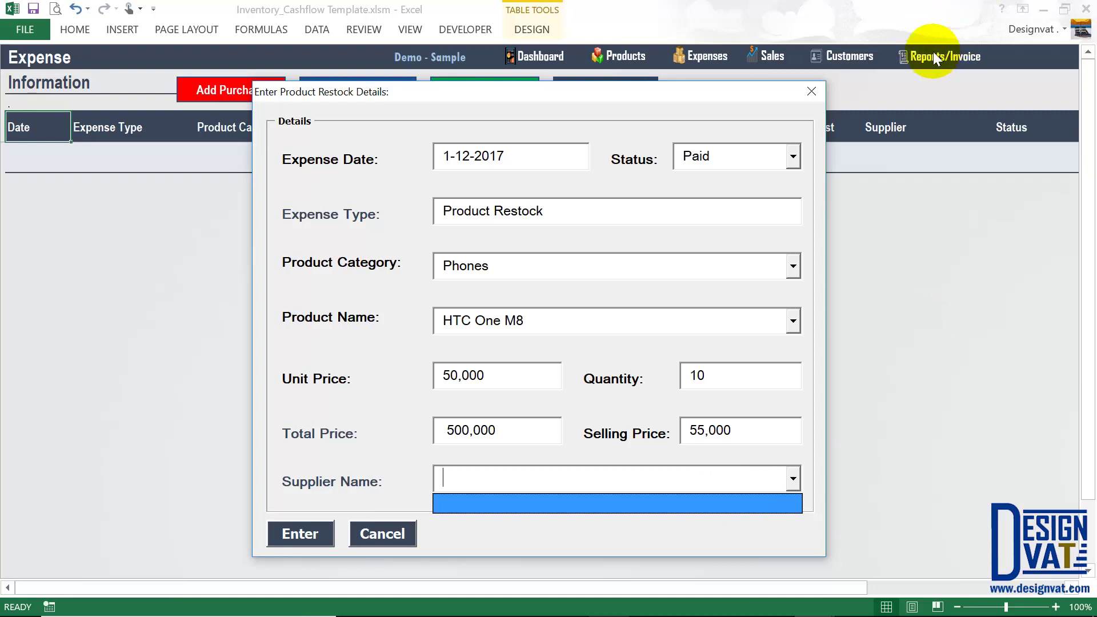
click(430, 479)
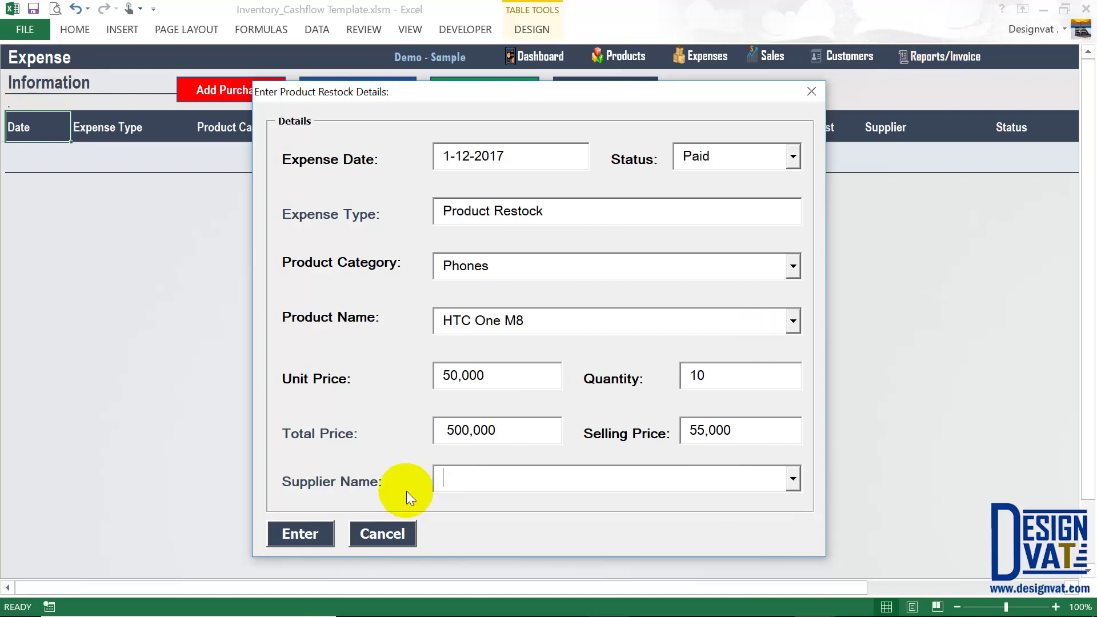
drag(714, 156, 676, 151)
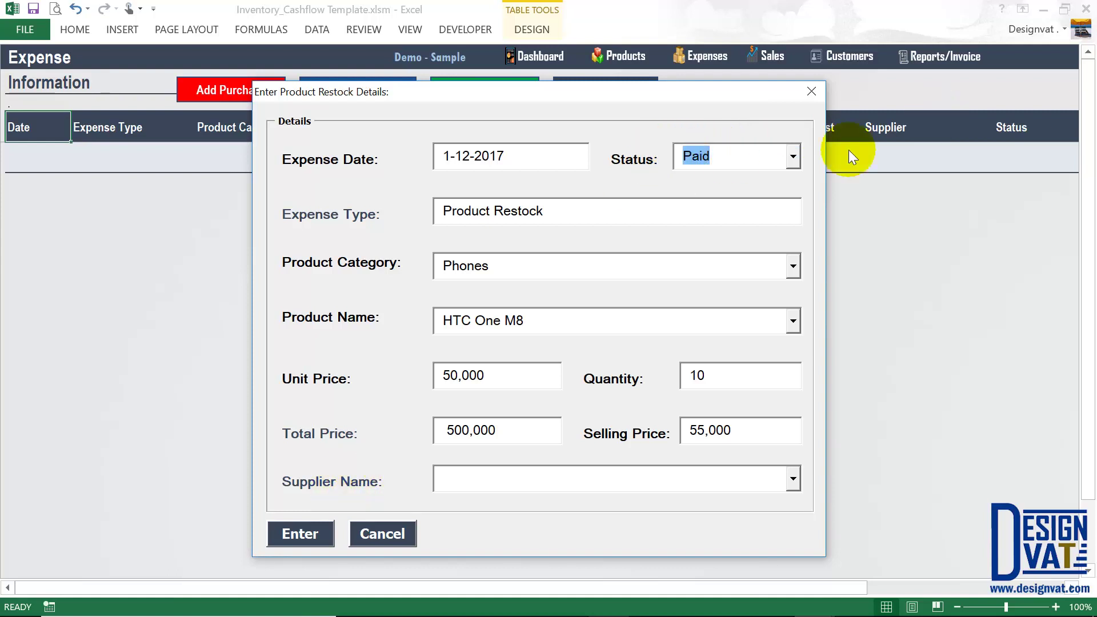
click(792, 157)
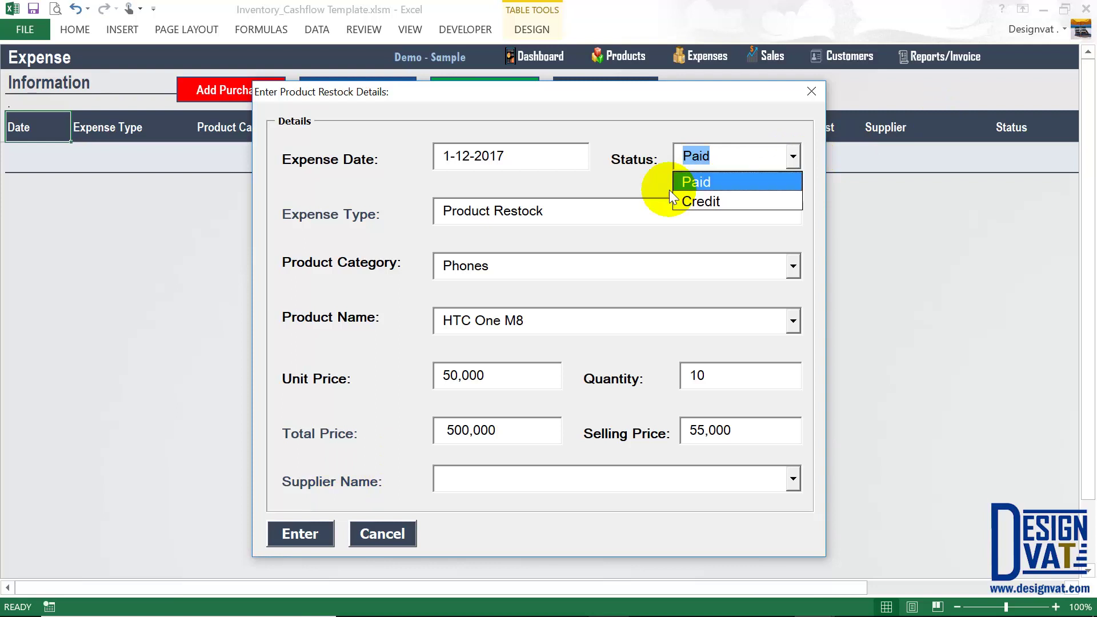
click(707, 165)
Submit the restock with the Supplier Name left blank and dismiss the confirmation message.
click(467, 472)
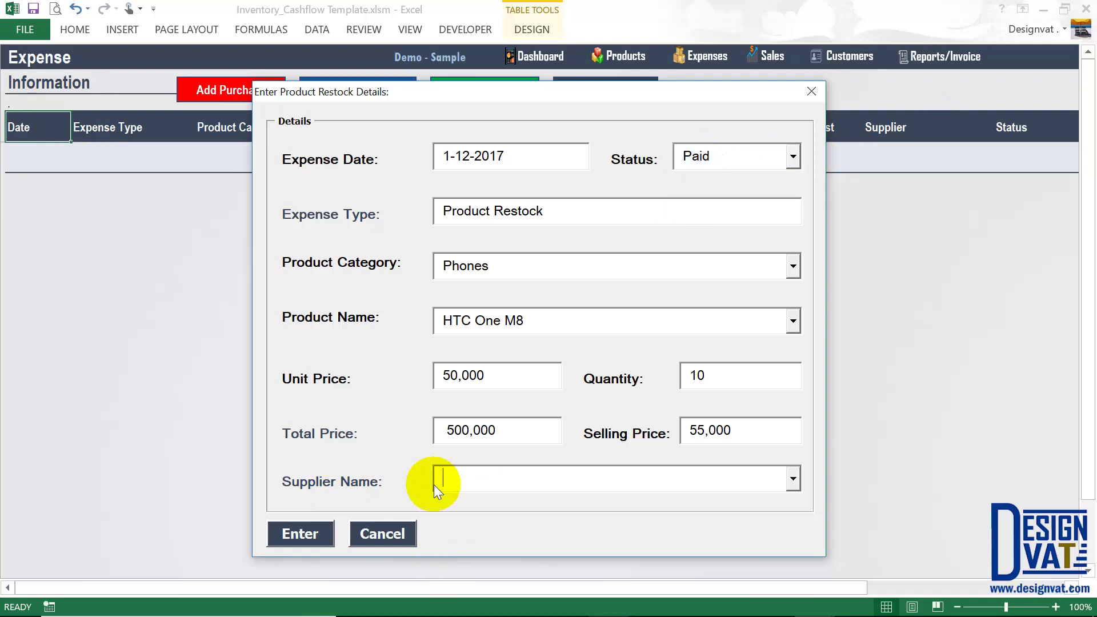
click(289, 538)
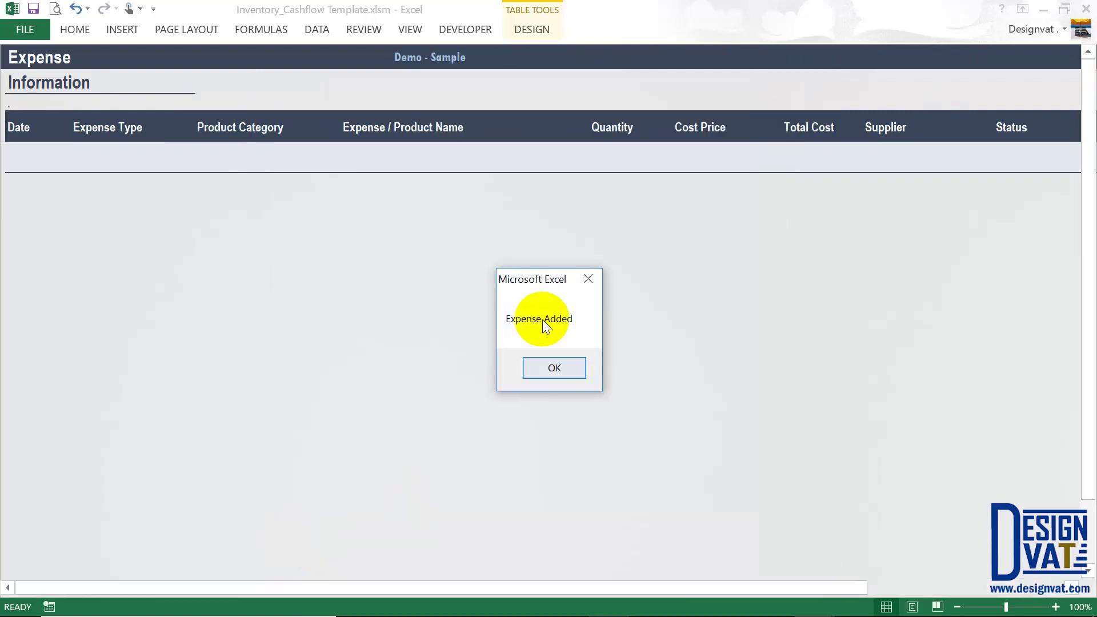
click(540, 369)
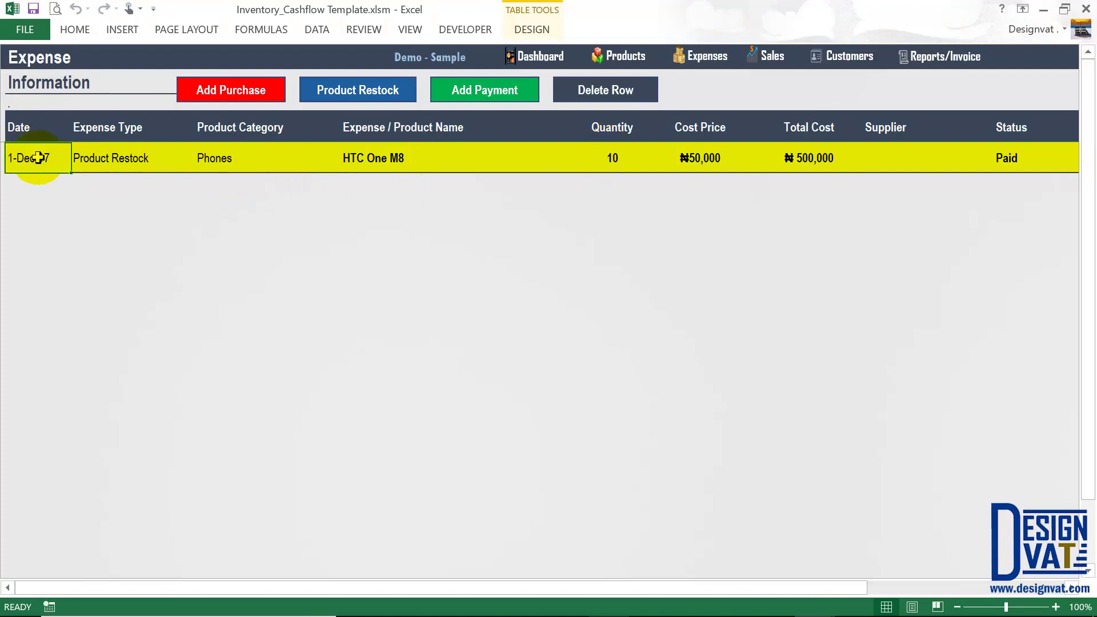
Review the new restock row's expense type, product category, quantity and product name in the Expense table.
click(112, 163)
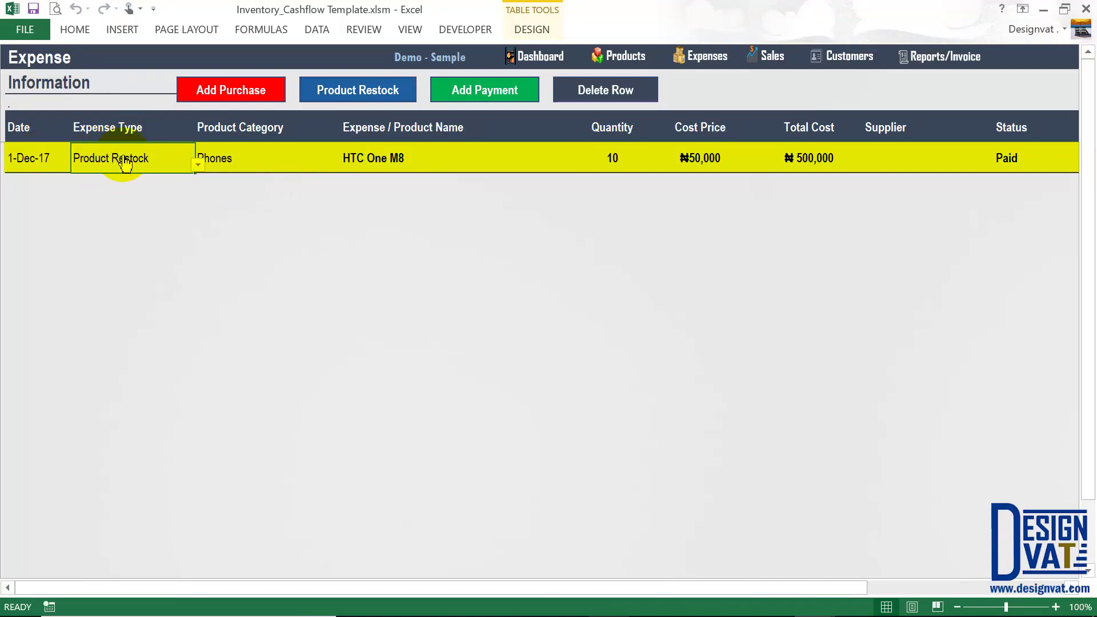
click(289, 168)
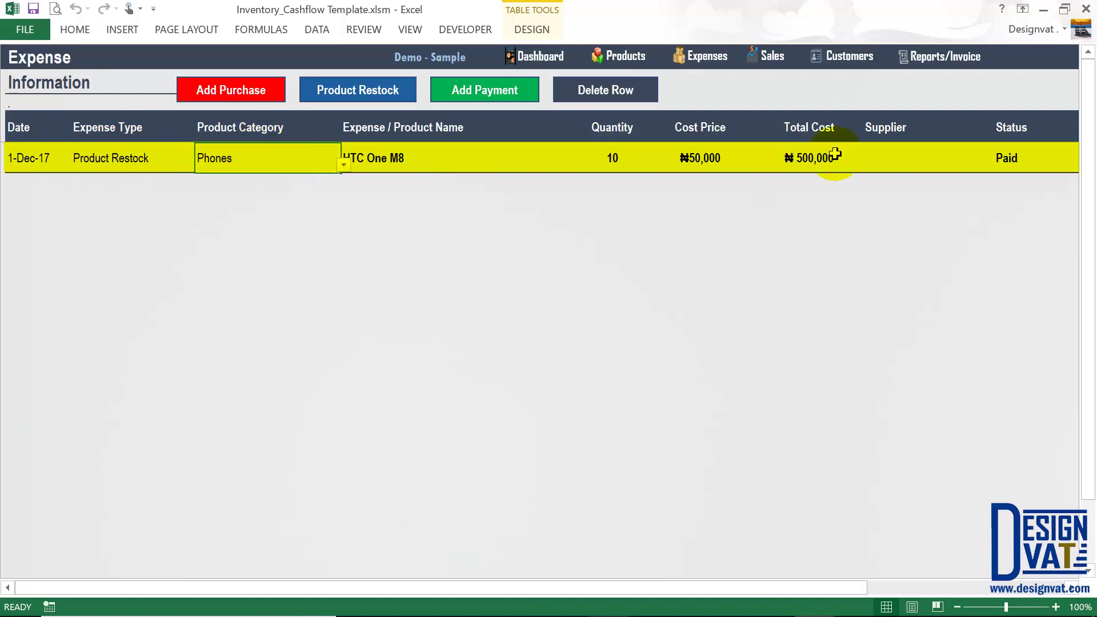
click(605, 161)
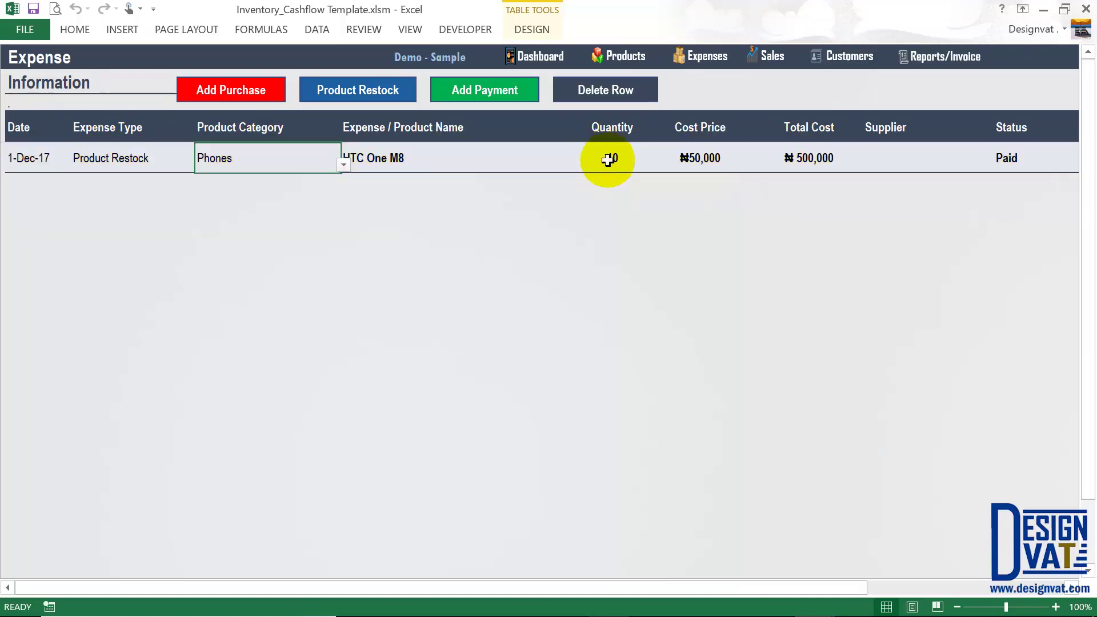
click(460, 166)
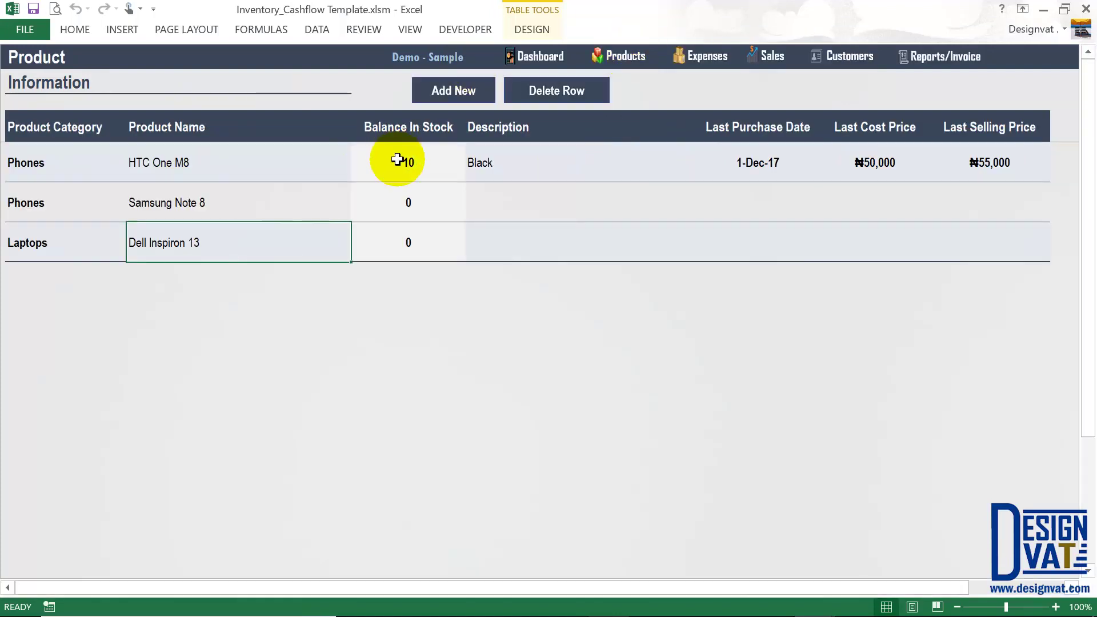
Check the HTC One M8's stock balance, last purchase date, last cost price and last selling price on the Products sheet.
click(412, 162)
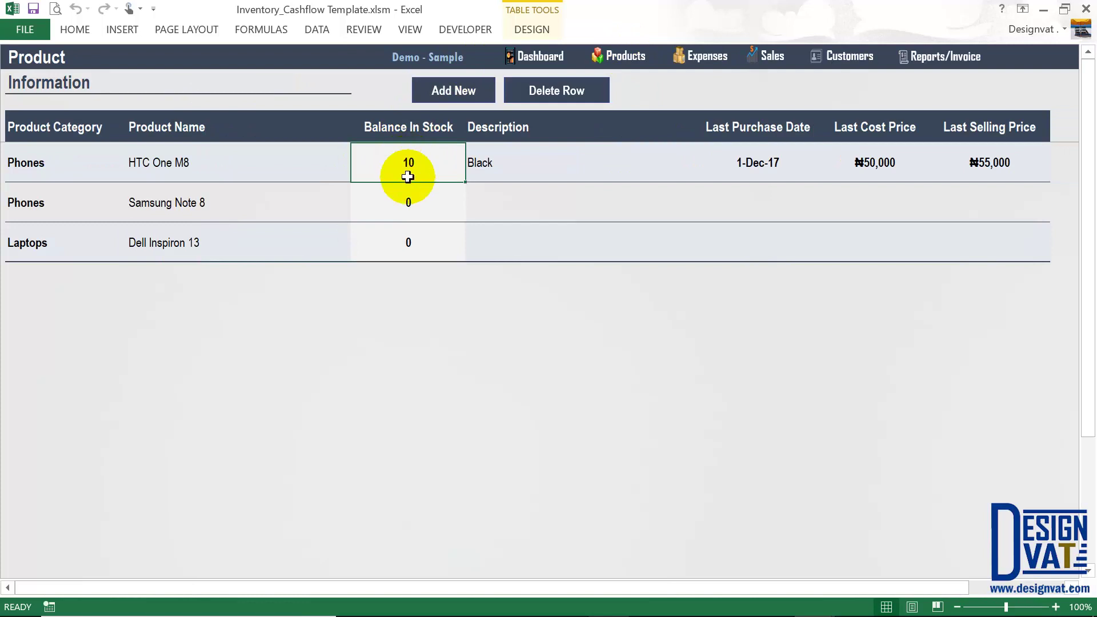
click(759, 162)
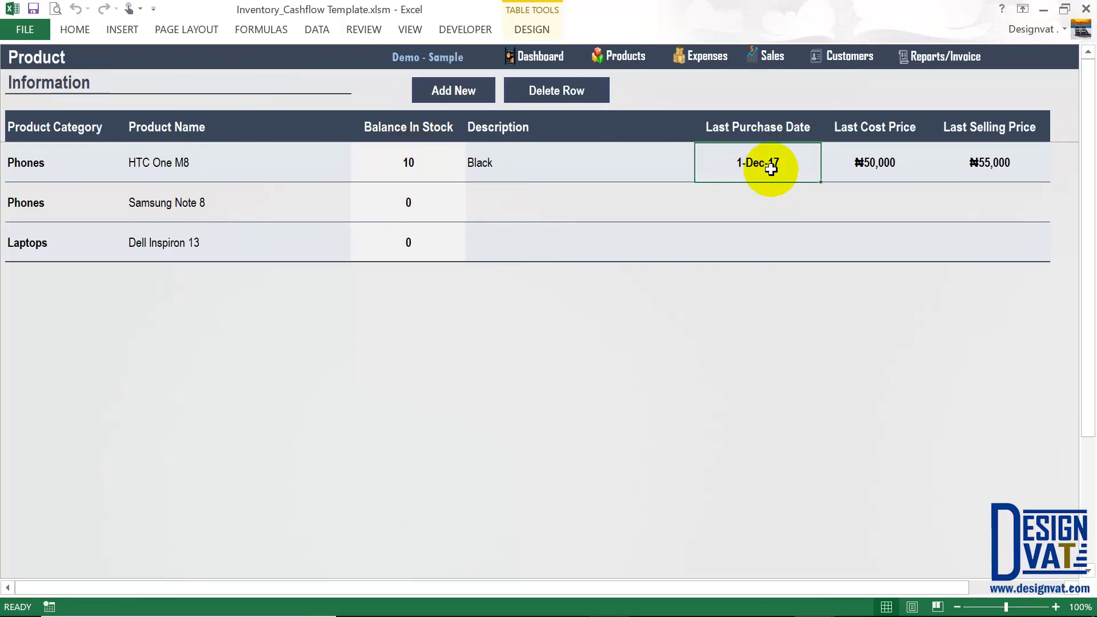
click(867, 164)
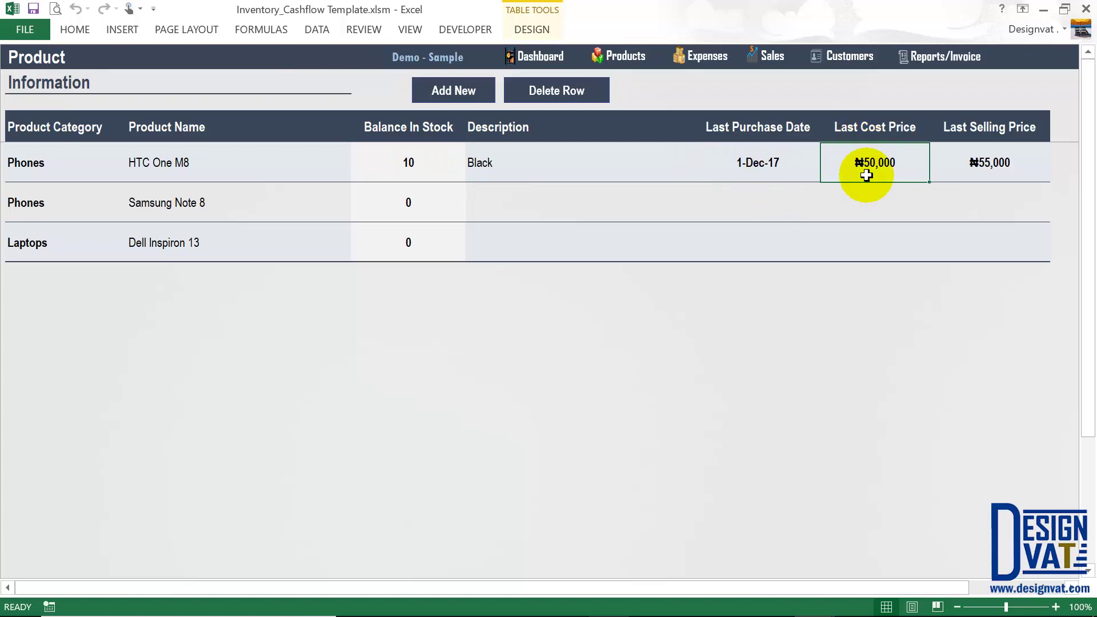
click(997, 164)
drag(979, 162, 754, 162)
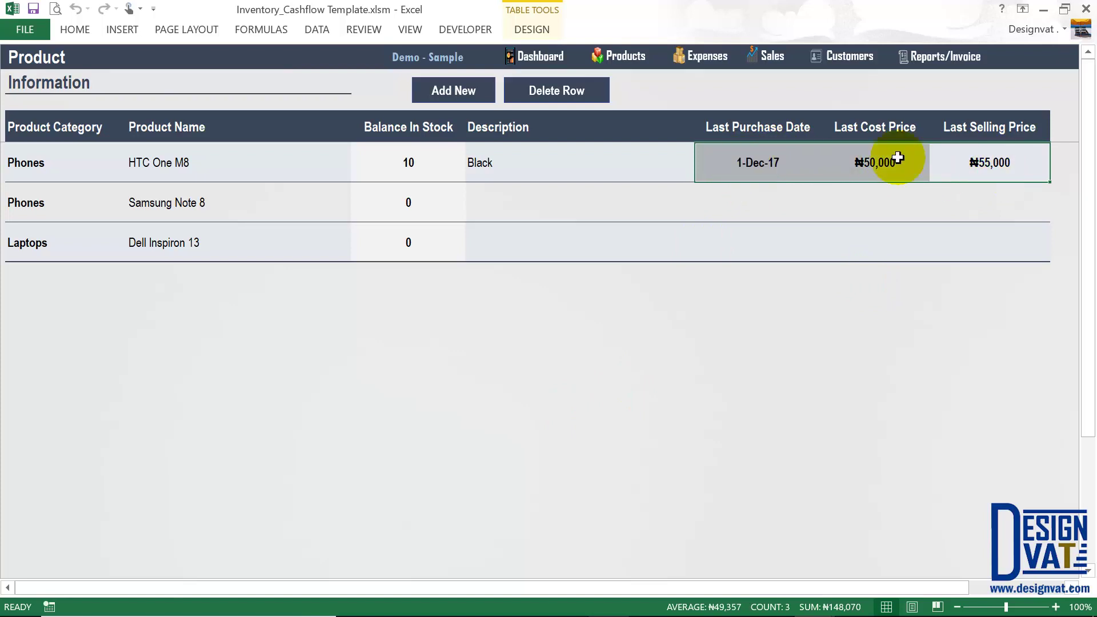
Compare the stock balances of HTC One M8, Samsung Note 8 and Dell Inspiron 13.
click(417, 163)
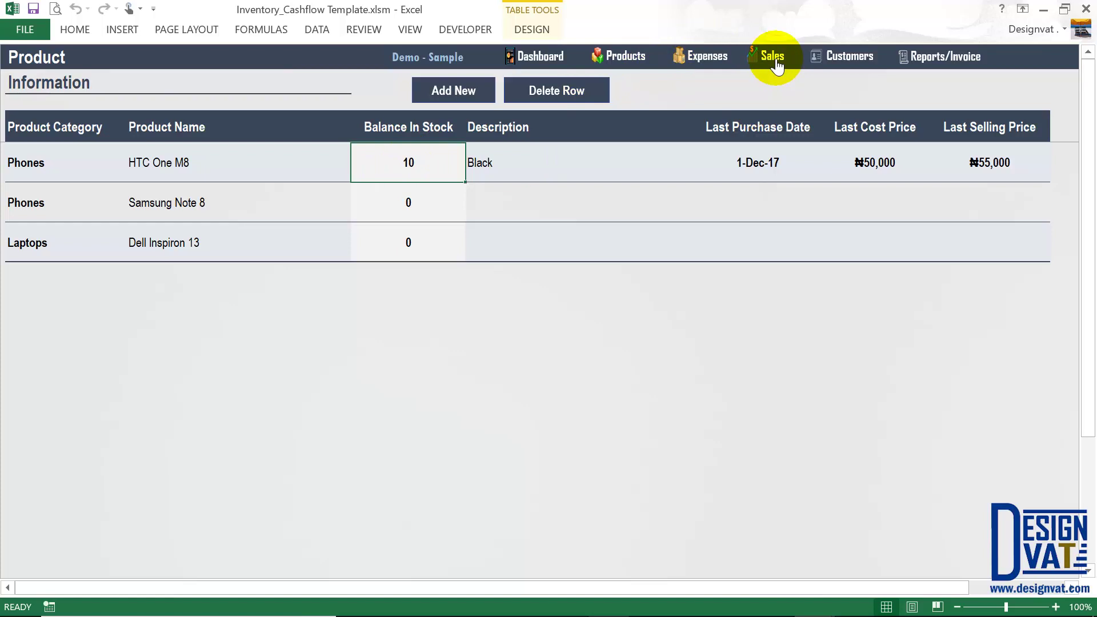
drag(416, 196, 409, 242)
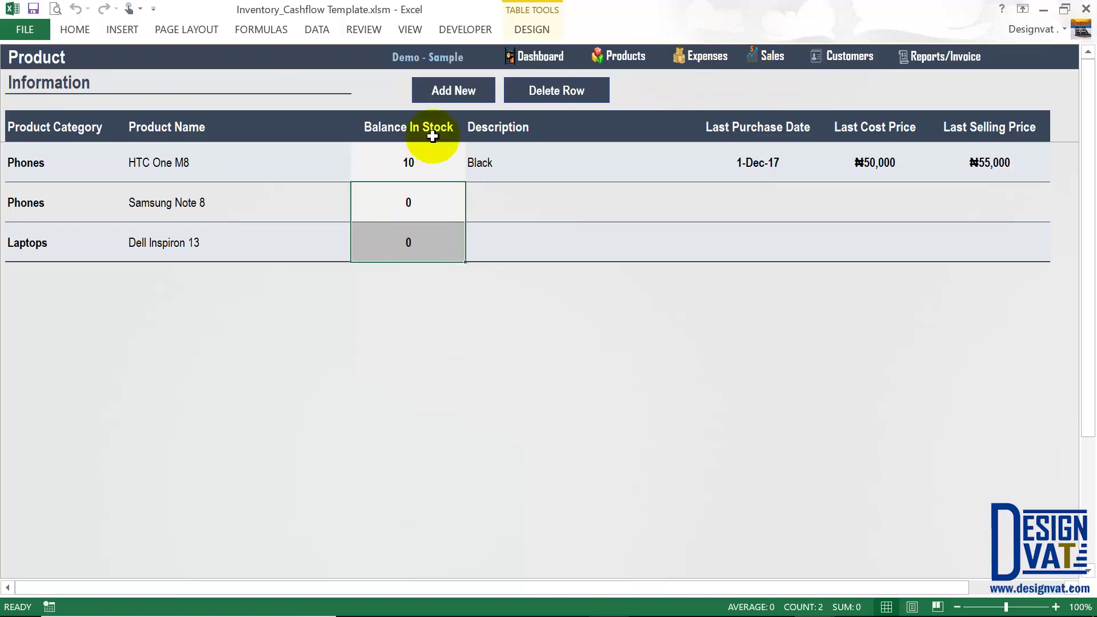
click(405, 161)
click(421, 216)
click(421, 243)
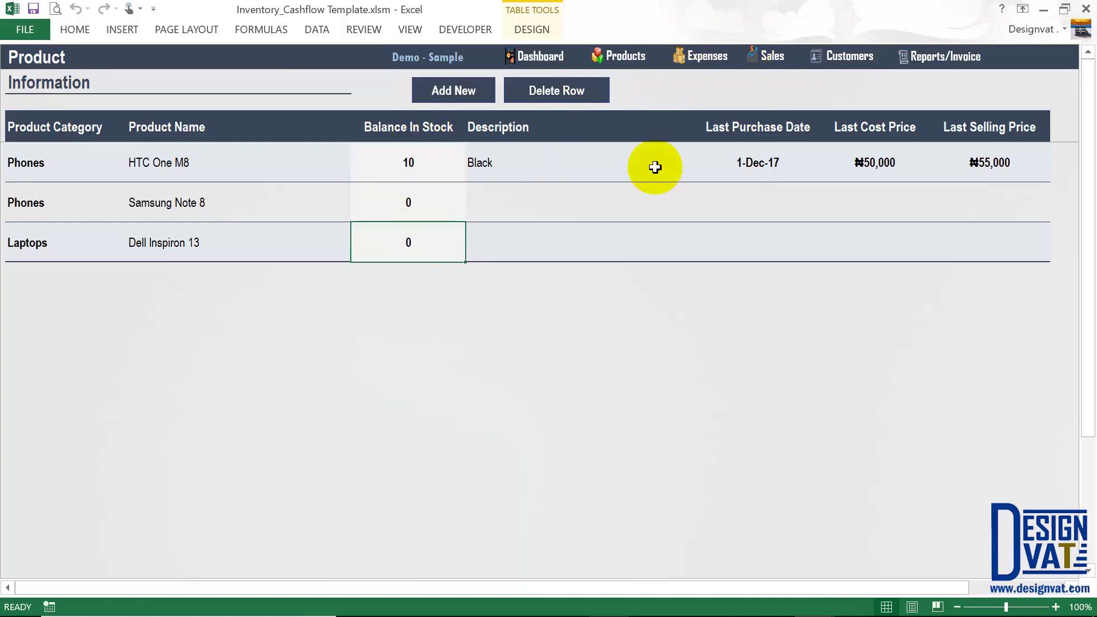
Start a new product restock on the Expenses sheet and set its Expense Date to 1-12-2017.
click(698, 59)
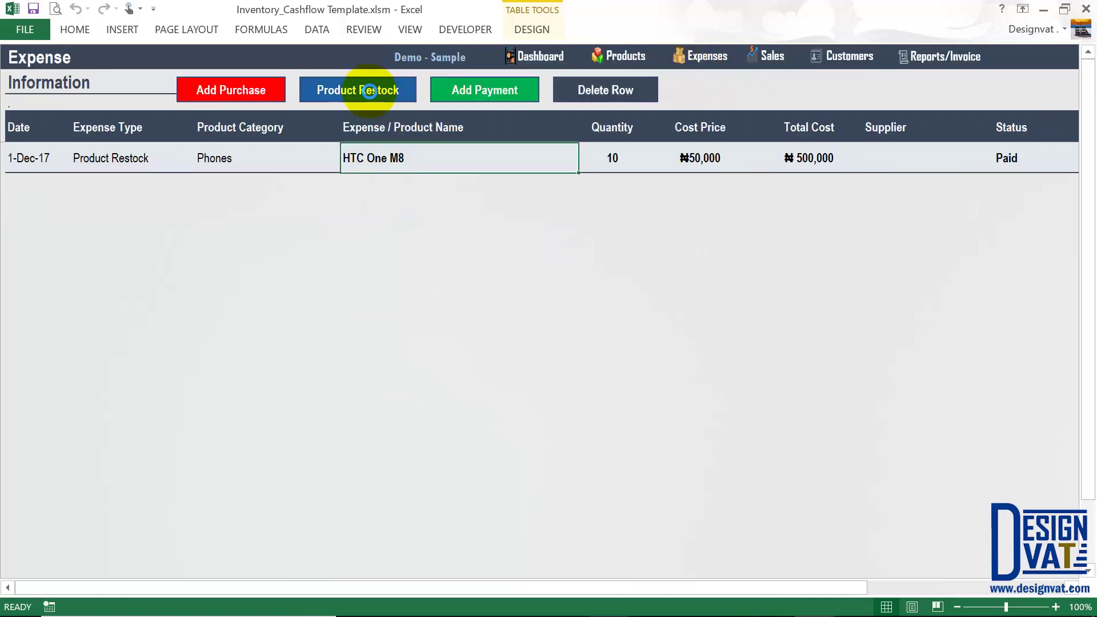
click(369, 91)
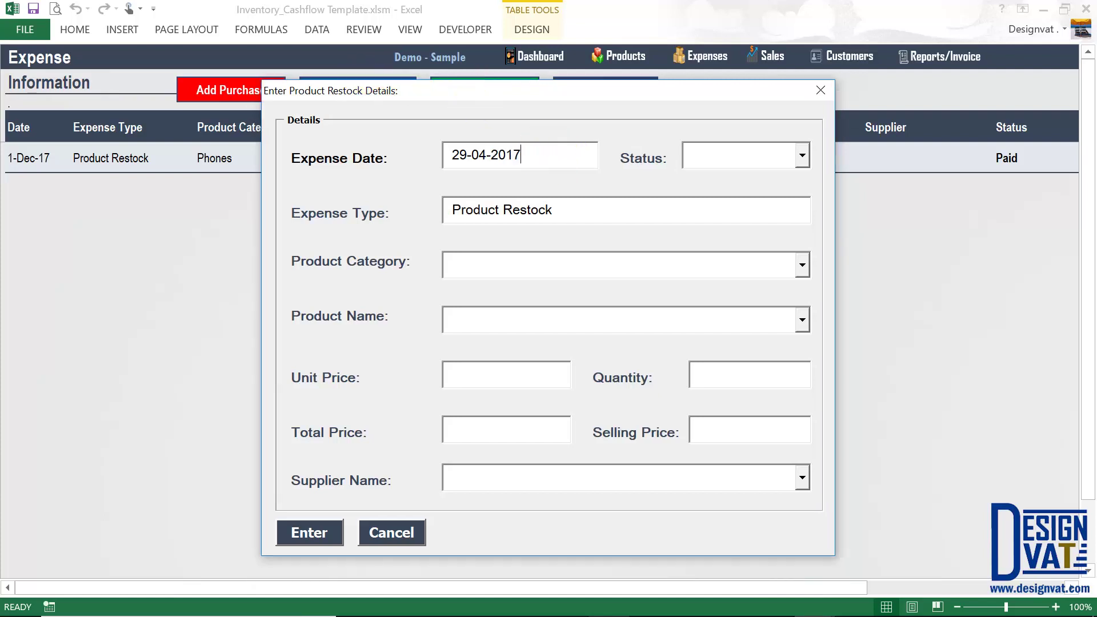
double_click(474, 155)
text(1)
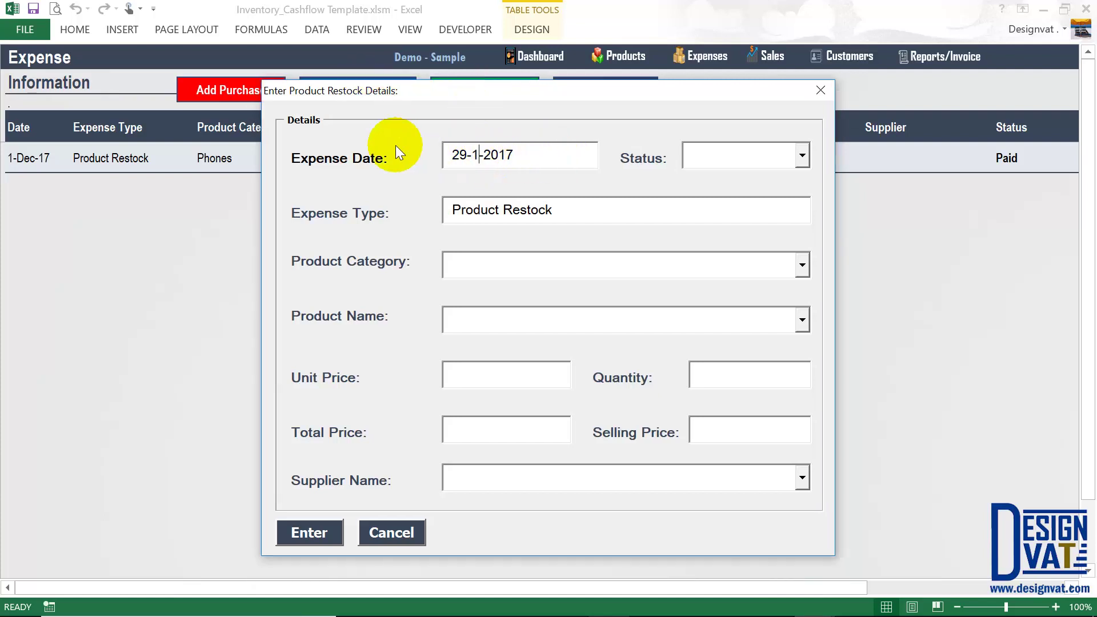
text(2)
double_click(457, 155)
text(1)
Set the second restock's Status to Paid.
click(784, 161)
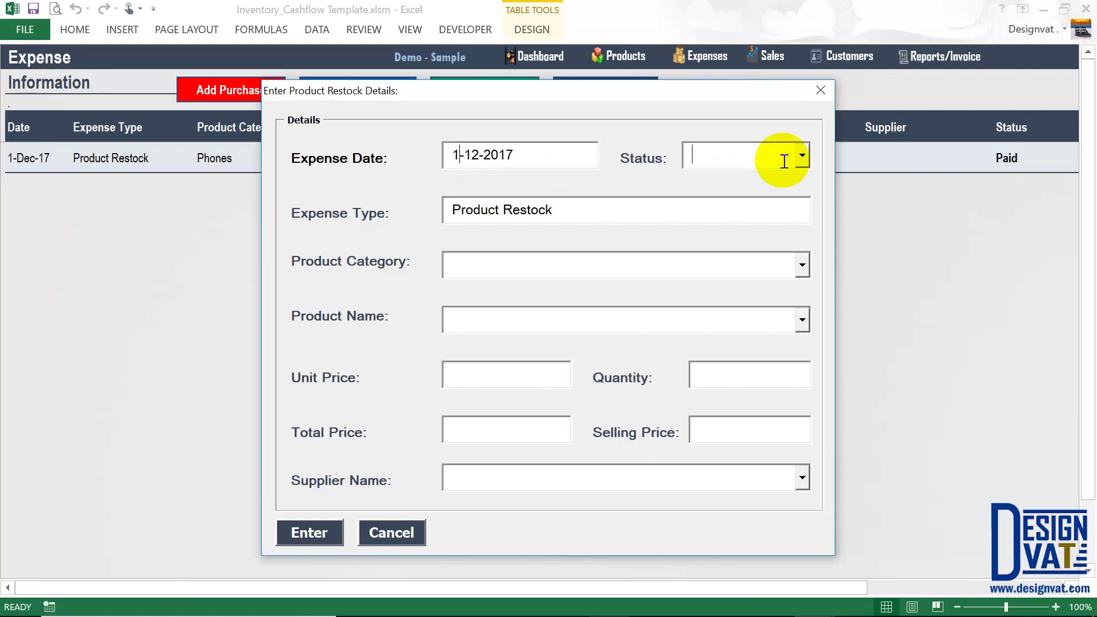
click(801, 154)
click(780, 151)
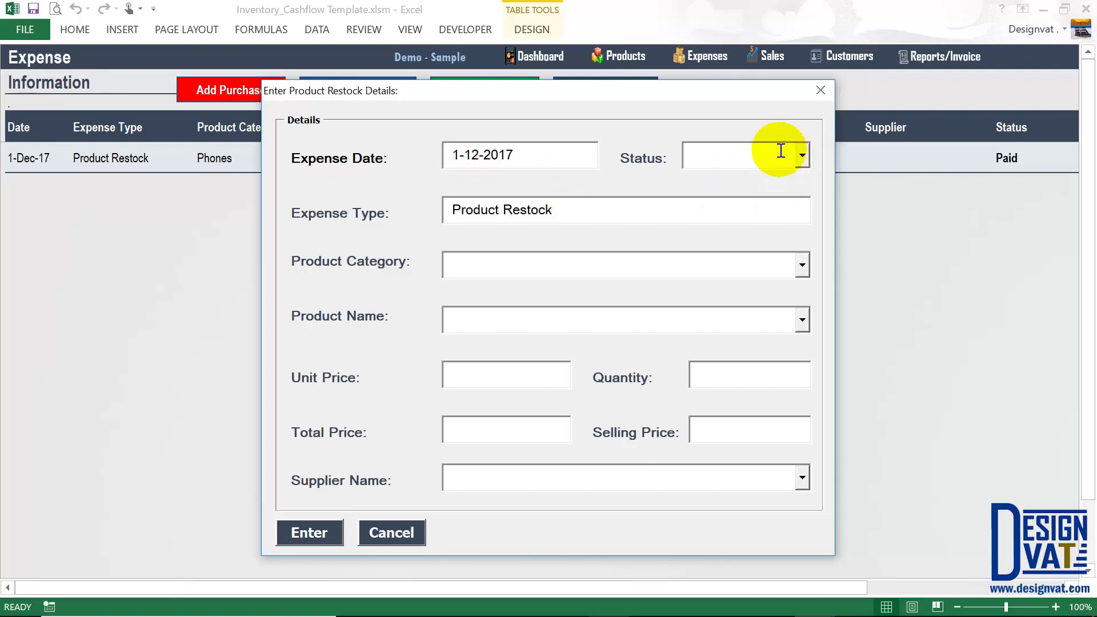
text(Paid)
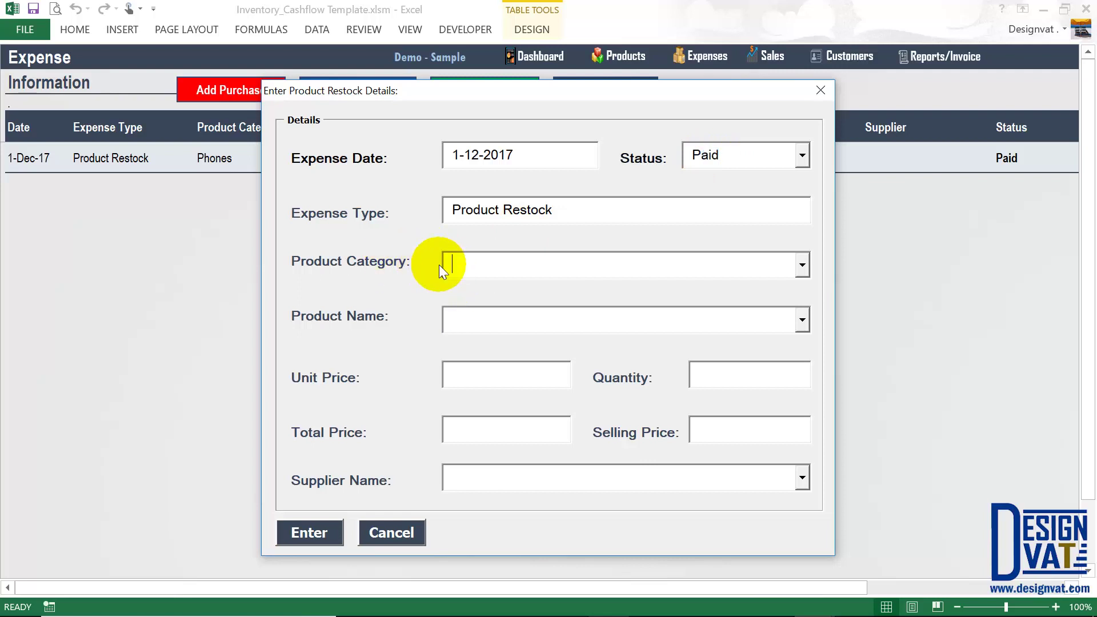
Set the second restock's Product Category to Phones and its Product Name to Samsung Note 8.
text(Phones)
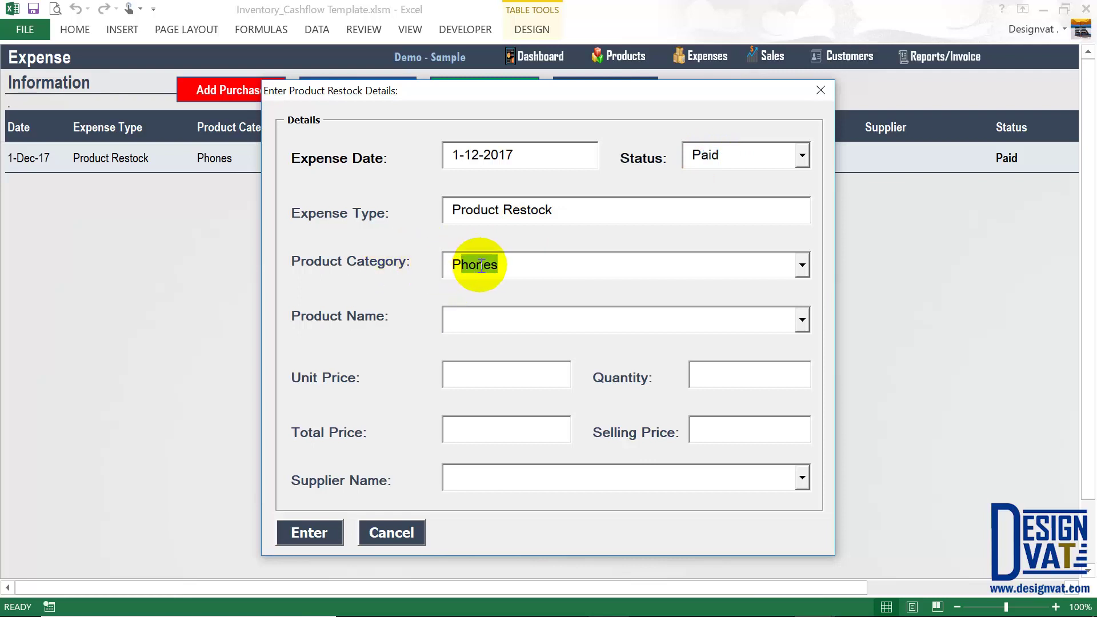
click(472, 319)
click(591, 334)
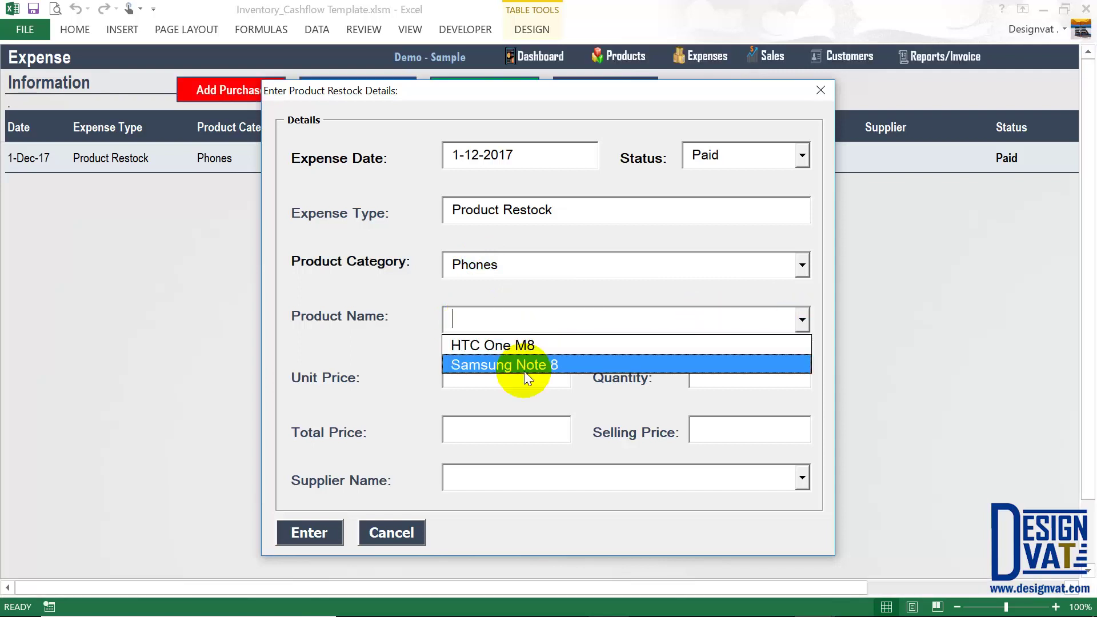
click(500, 317)
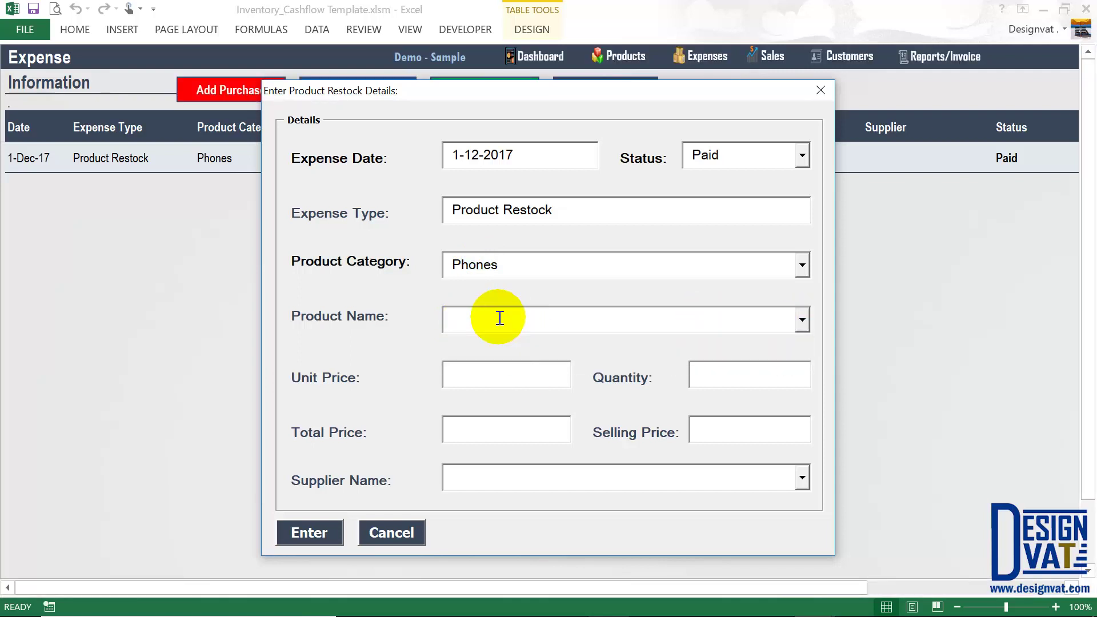
text(Samsung Note 8)
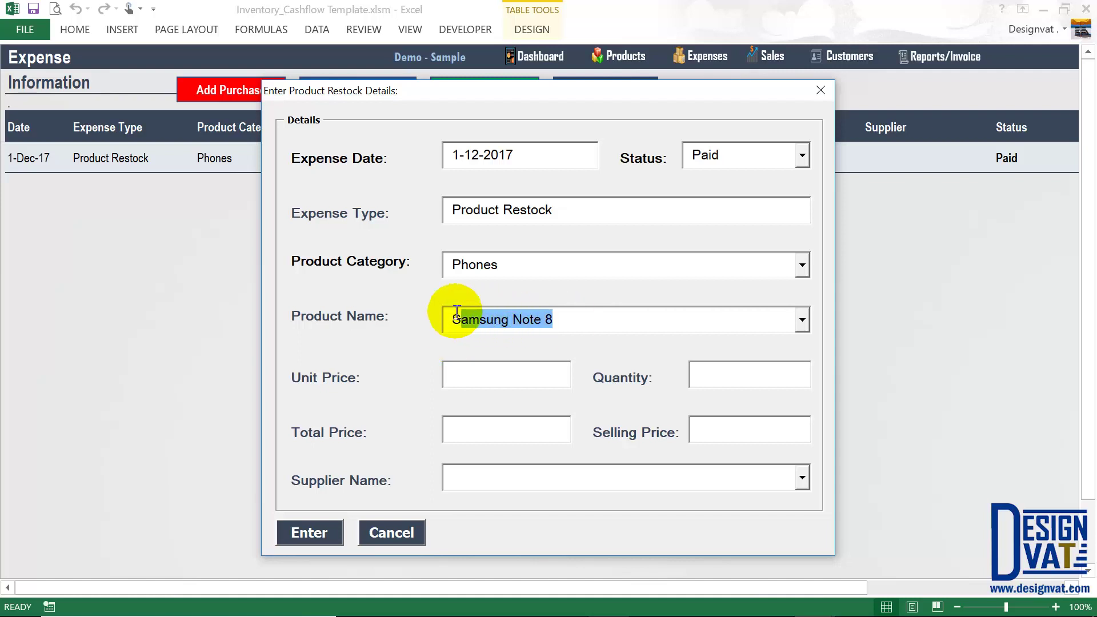
Enter a Unit Price of 300,000, a Quantity of 5 and a Selling Price of 350,000 for the Samsung Note 8 restock.
click(473, 371)
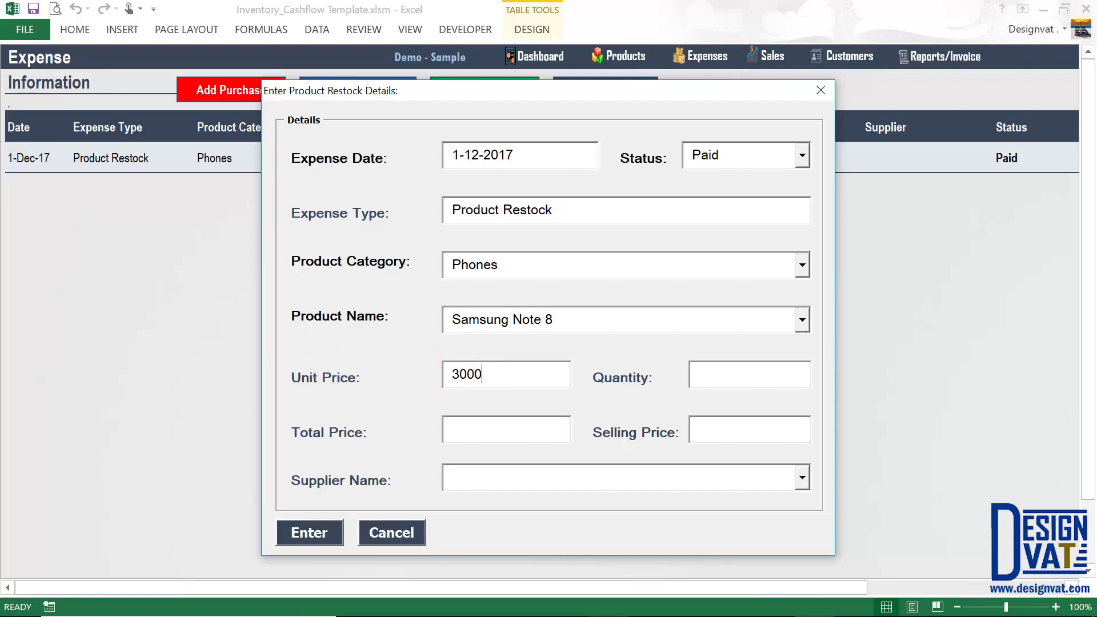
text(300000)
key(Tab)
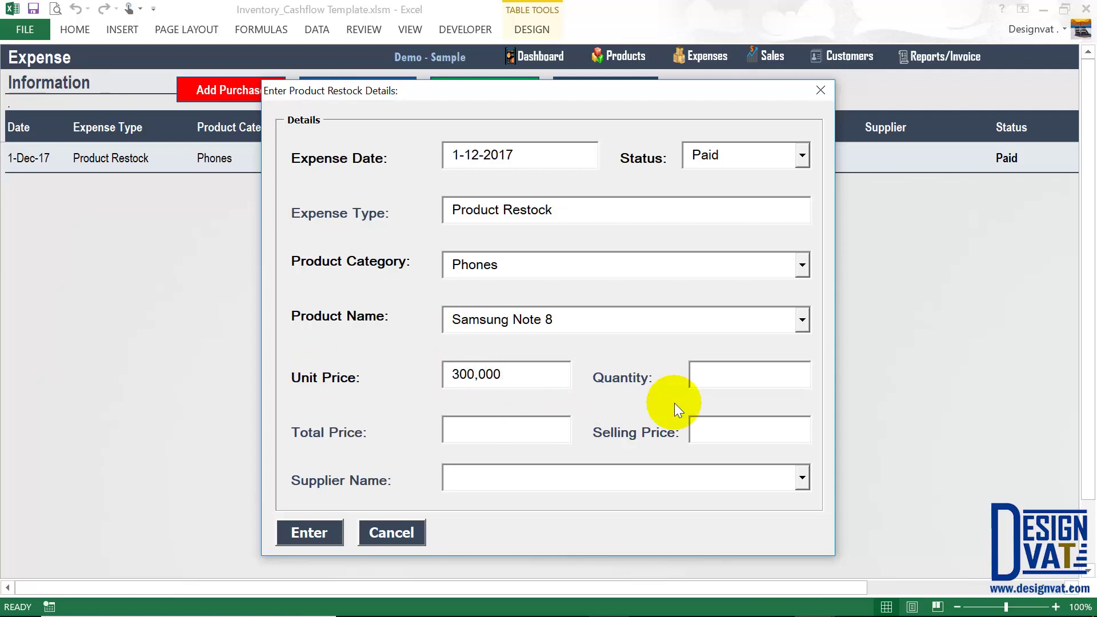
text(5)
click(526, 433)
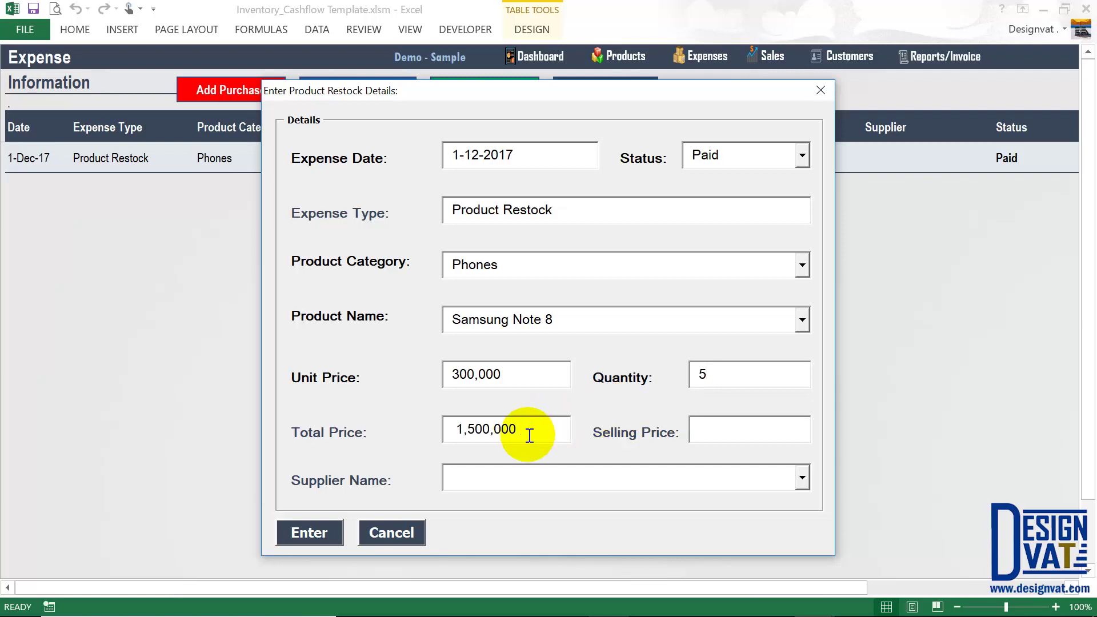
drag(526, 433, 460, 428)
click(708, 426)
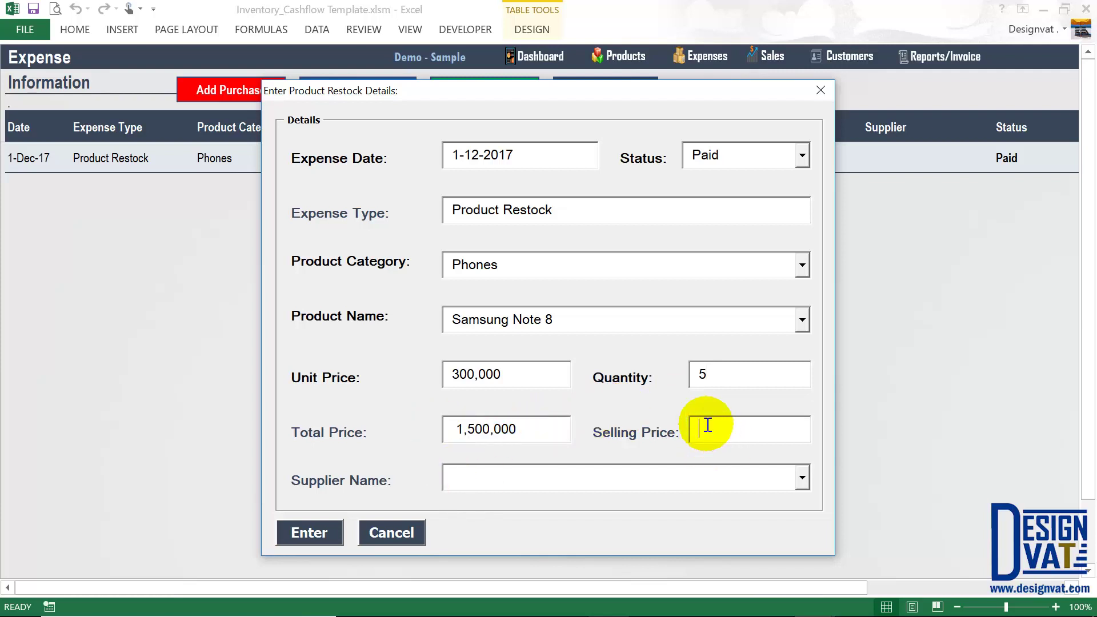
text(350,000)
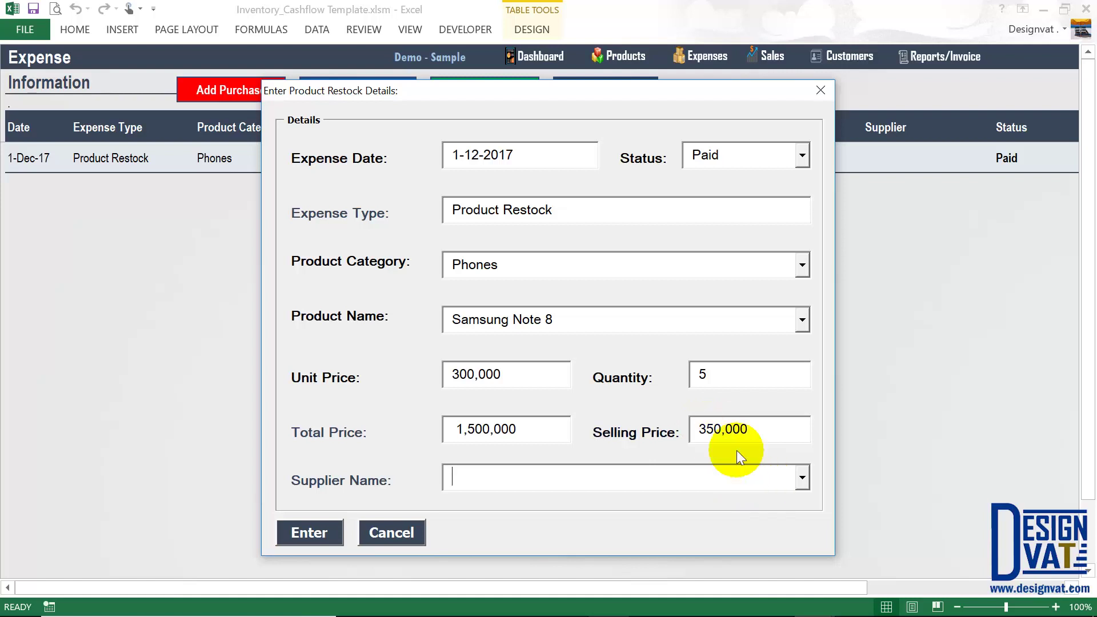
Review the Samsung Note 8 restock details and submit the entry with the Supplier Name left blank.
drag(514, 376, 448, 375)
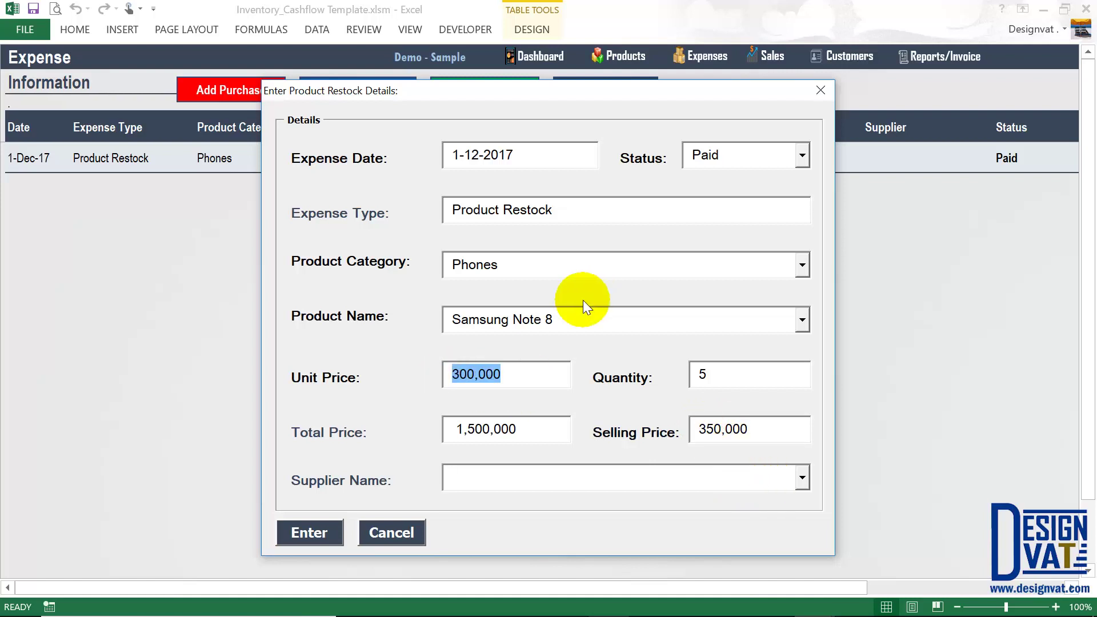
drag(565, 316, 455, 322)
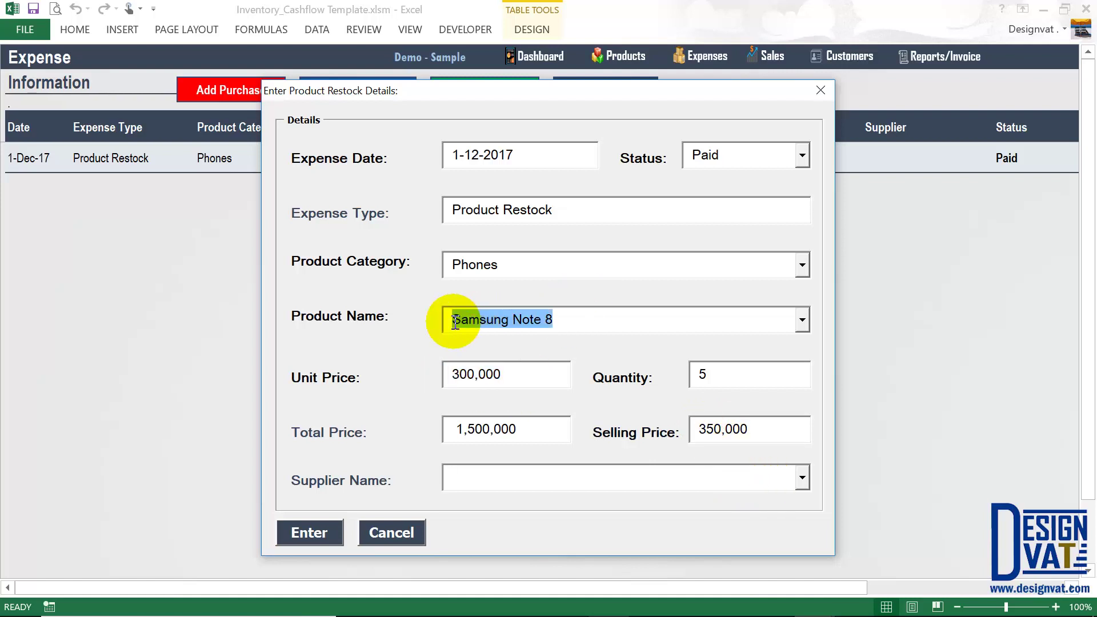
click(445, 478)
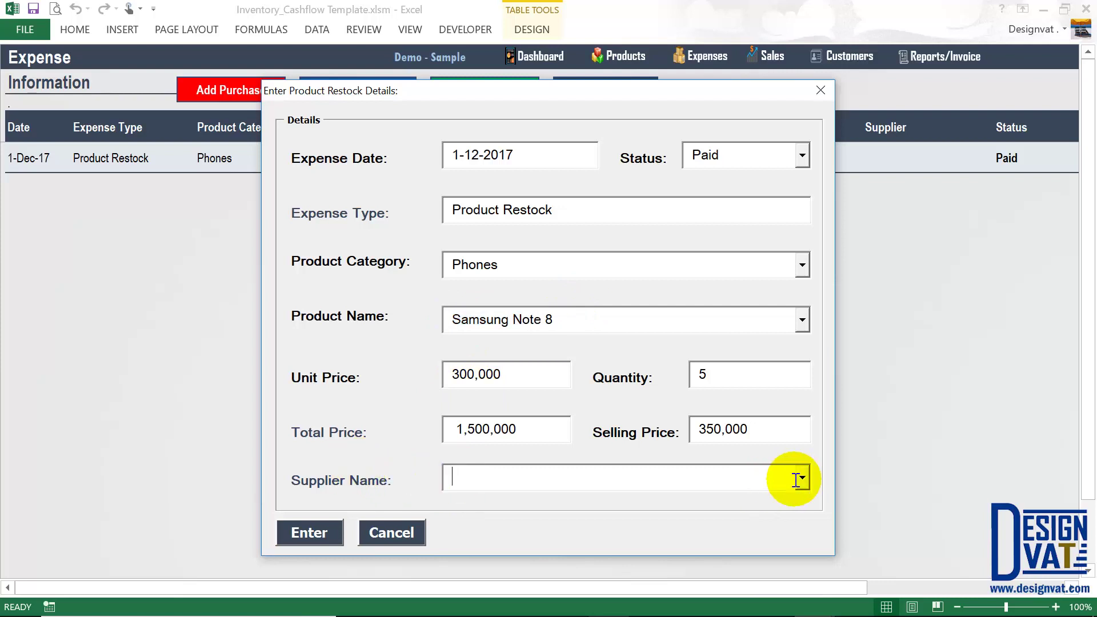
click(802, 477)
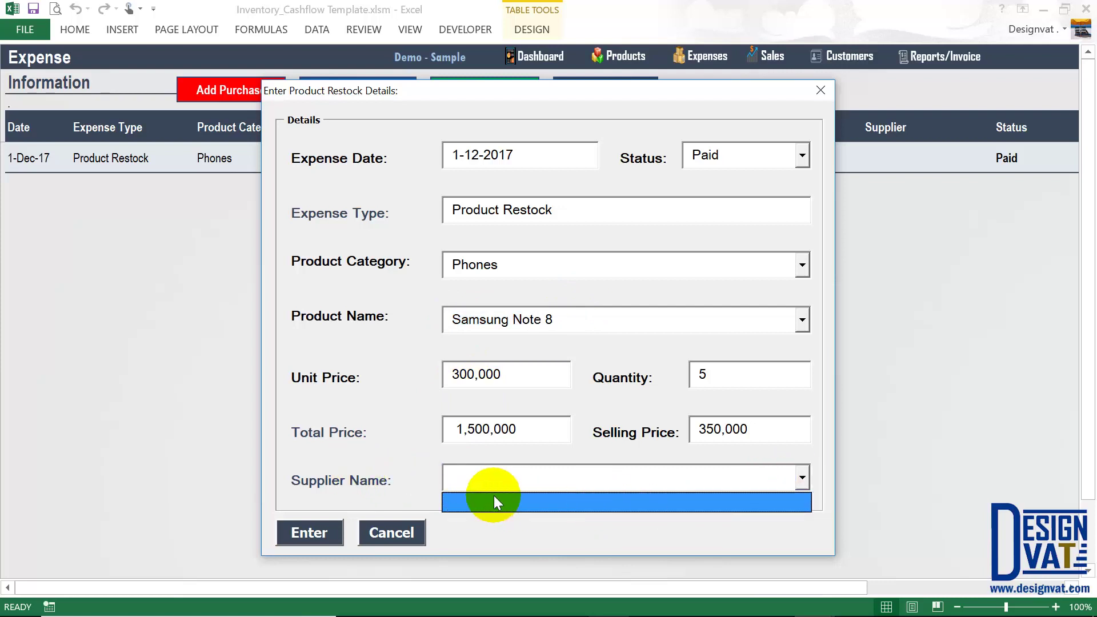
click(306, 531)
click(309, 532)
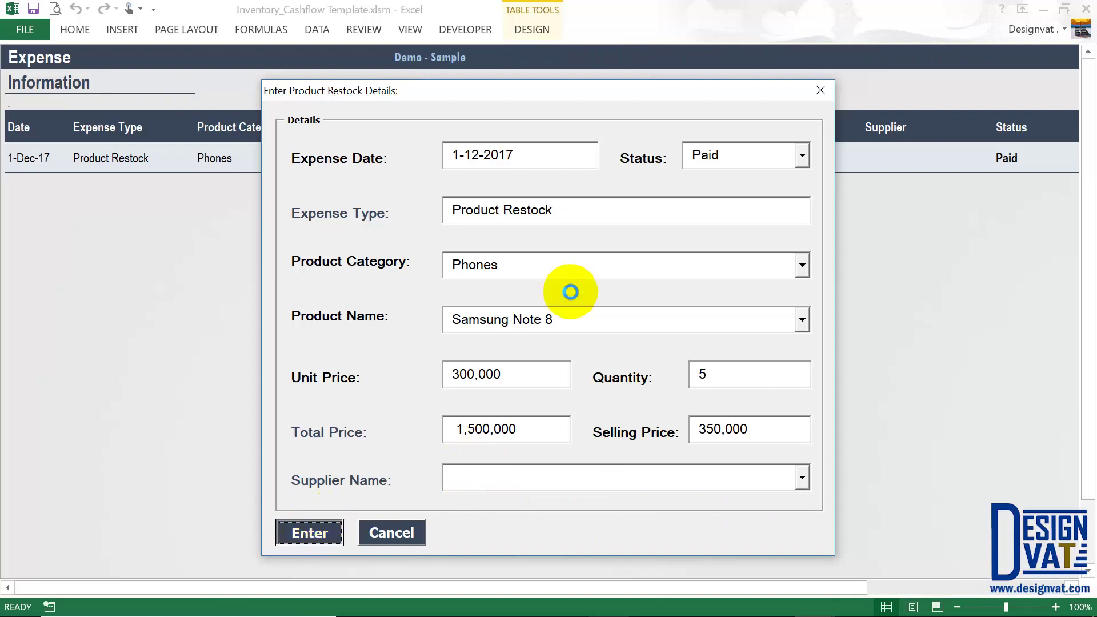
click(554, 369)
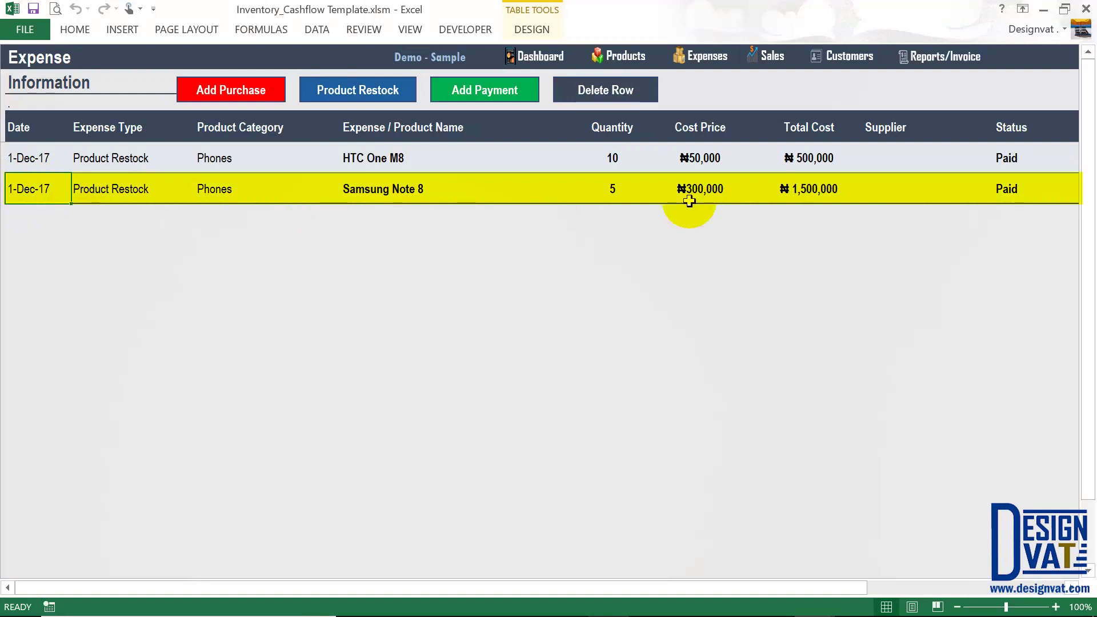
Compare the Samsung Note 8's restocked quantity with its stock balance on the Products sheet, and locate Dell Inspiron 13.
click(601, 188)
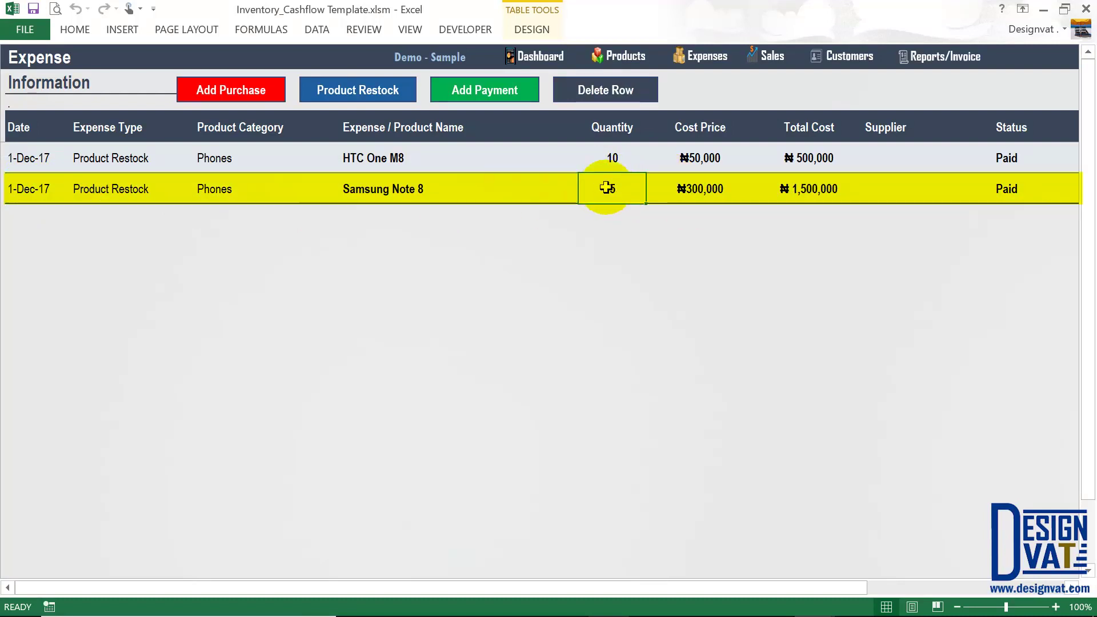
click(627, 55)
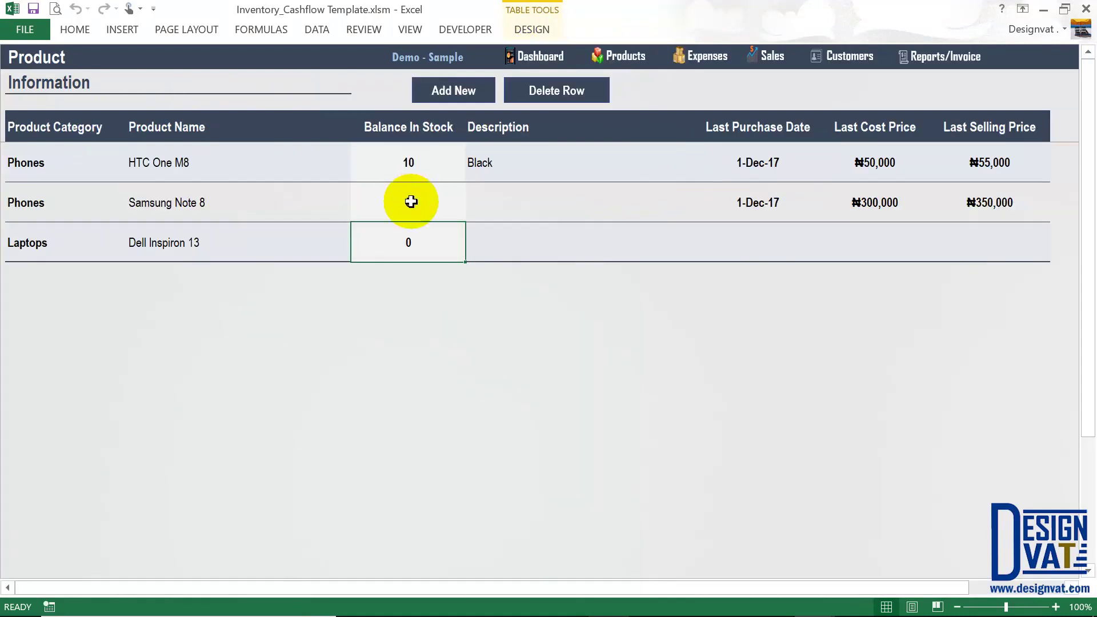
click(410, 201)
click(184, 207)
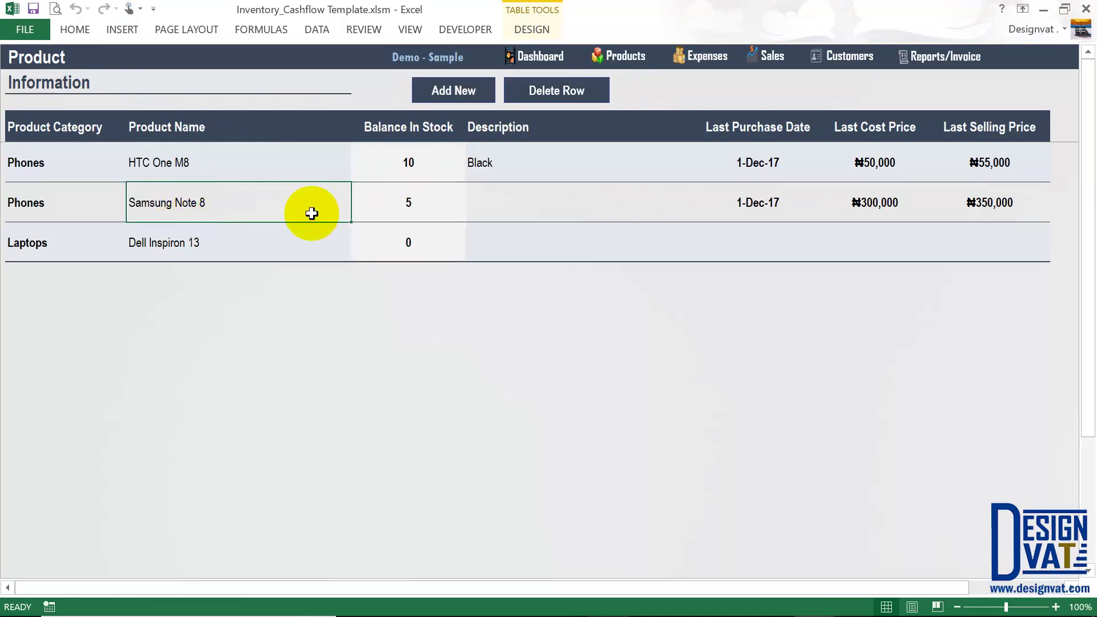
click(255, 238)
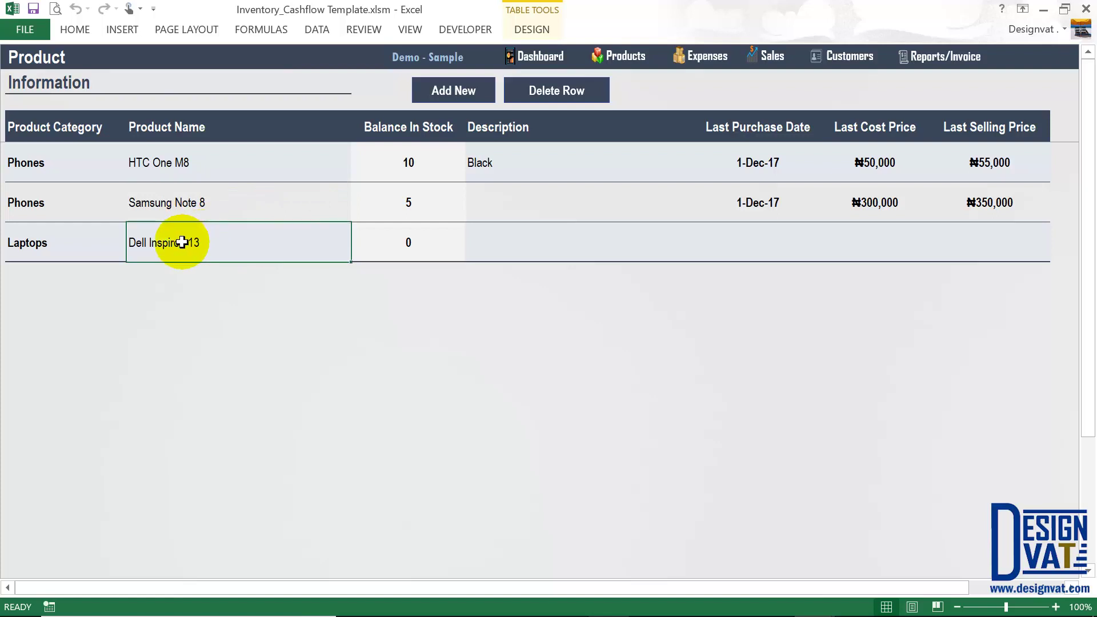
Start a third product restock on the Expenses sheet and set its Expense Date to 1-12-2017.
click(351, 89)
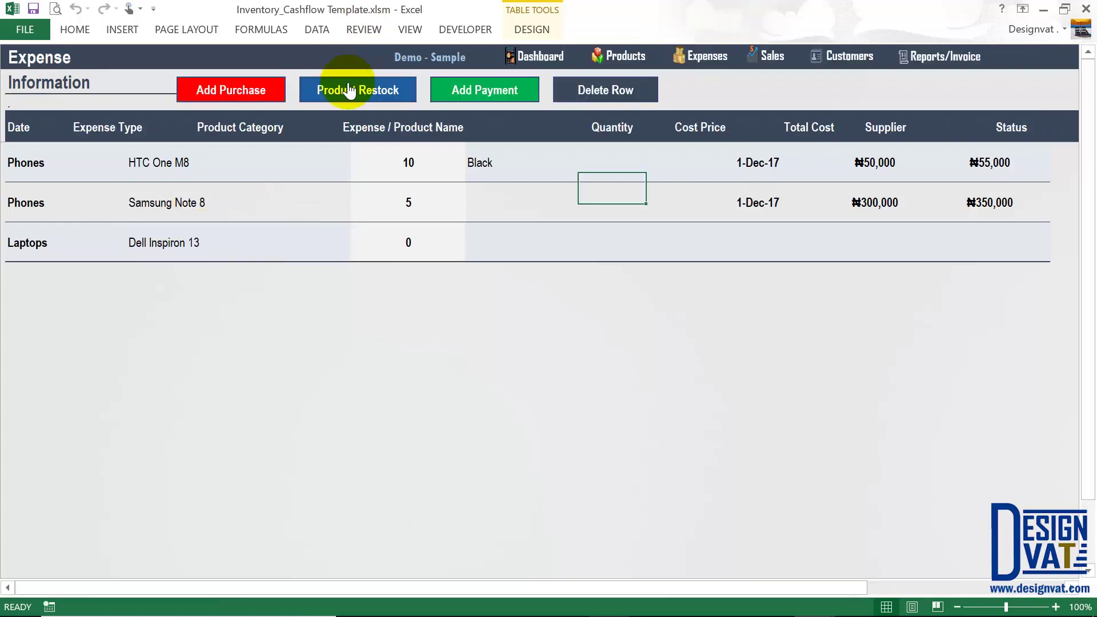
key(BackSpace)
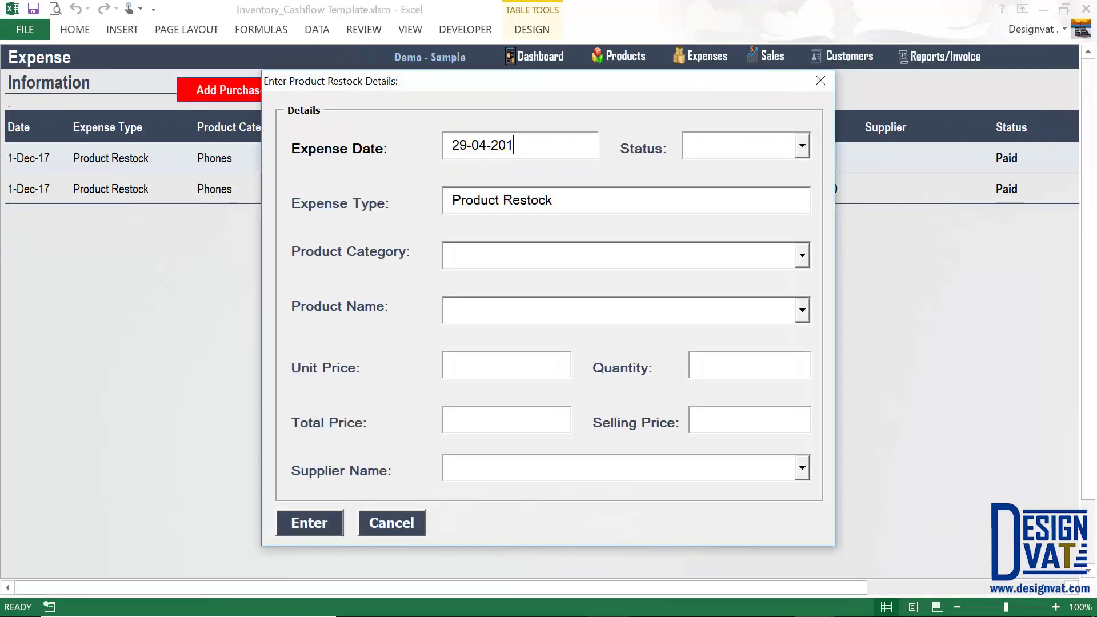
text(7)
click(482, 145)
key(BackSpace)
key(BackSpace)
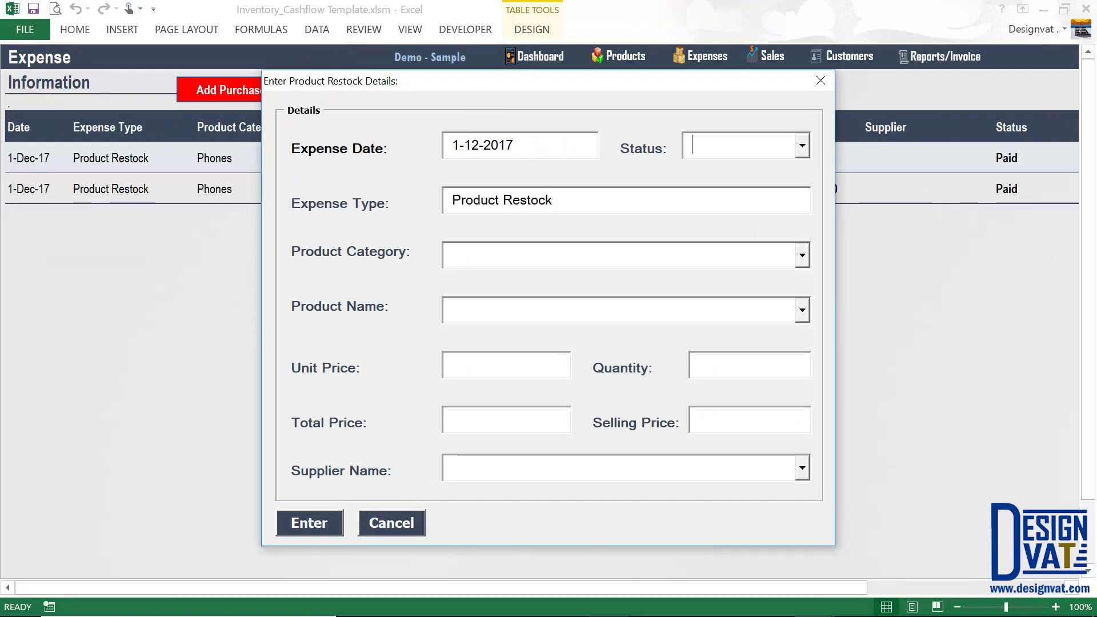
Set the third restock's Status to Paid, its Product Category to Laptops and its Product Name to Dell Inspiron 13.
text(Paid)
key(Tab)
key(Tab)
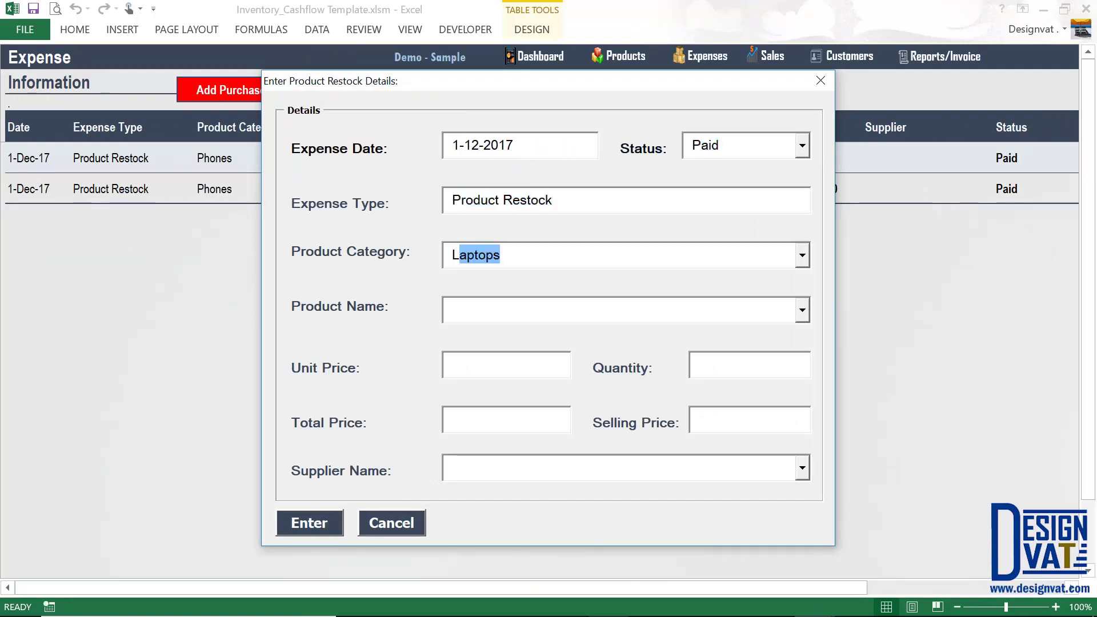
click(482, 145)
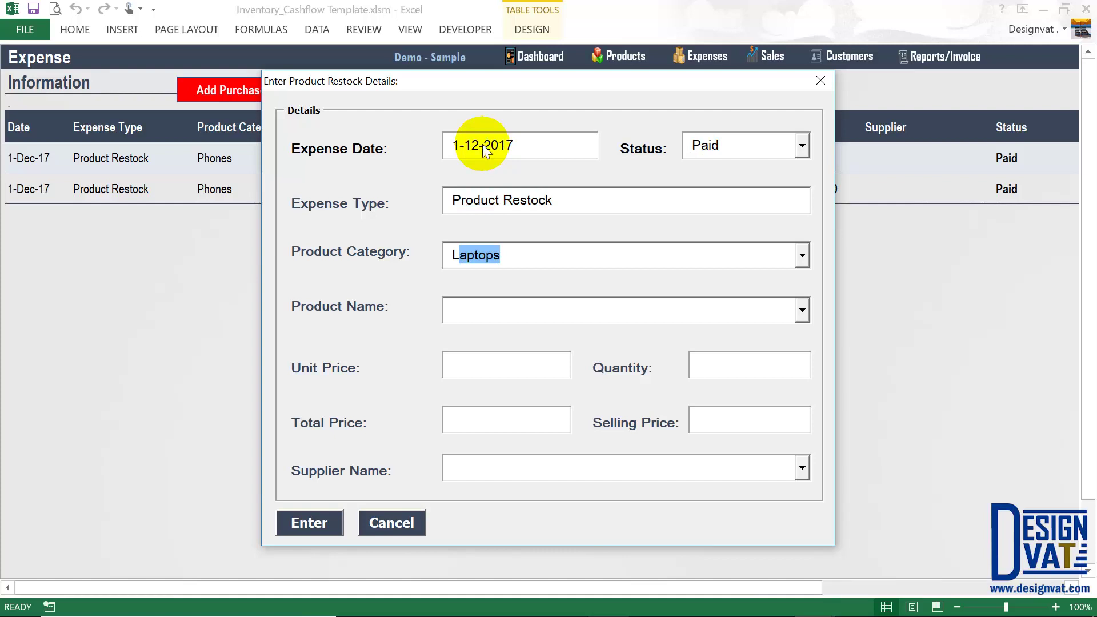
key(Tab)
key(Tab)
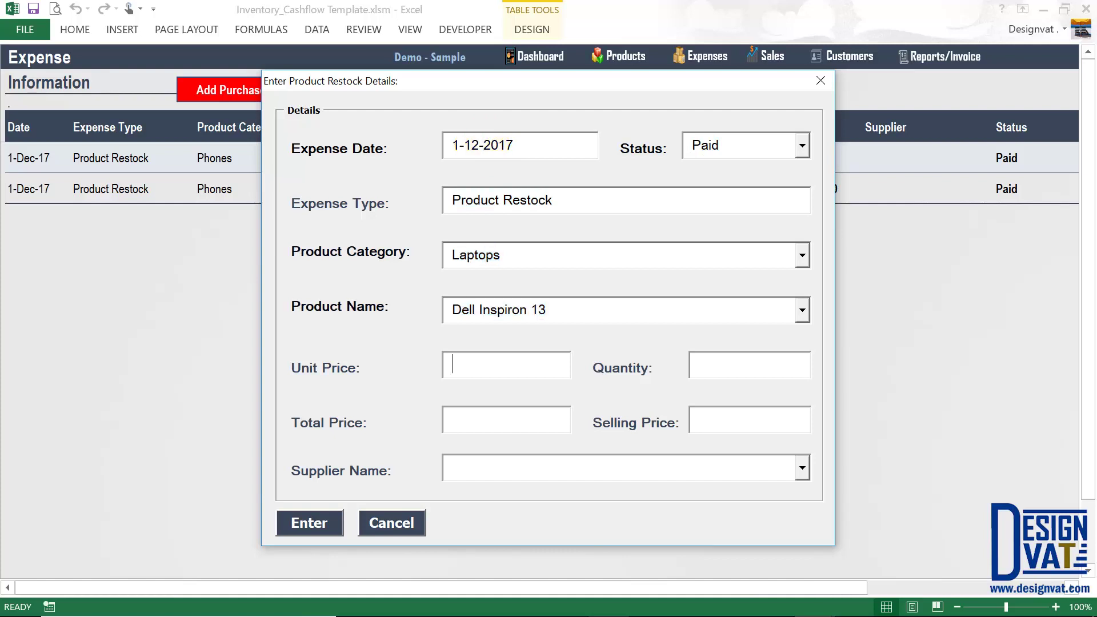
Enter a Unit Price of 380,000, a Quantity of 12 and a Selling Price of 400,000 for the Dell Inspiron 13 restock.
text(38)
text(1)
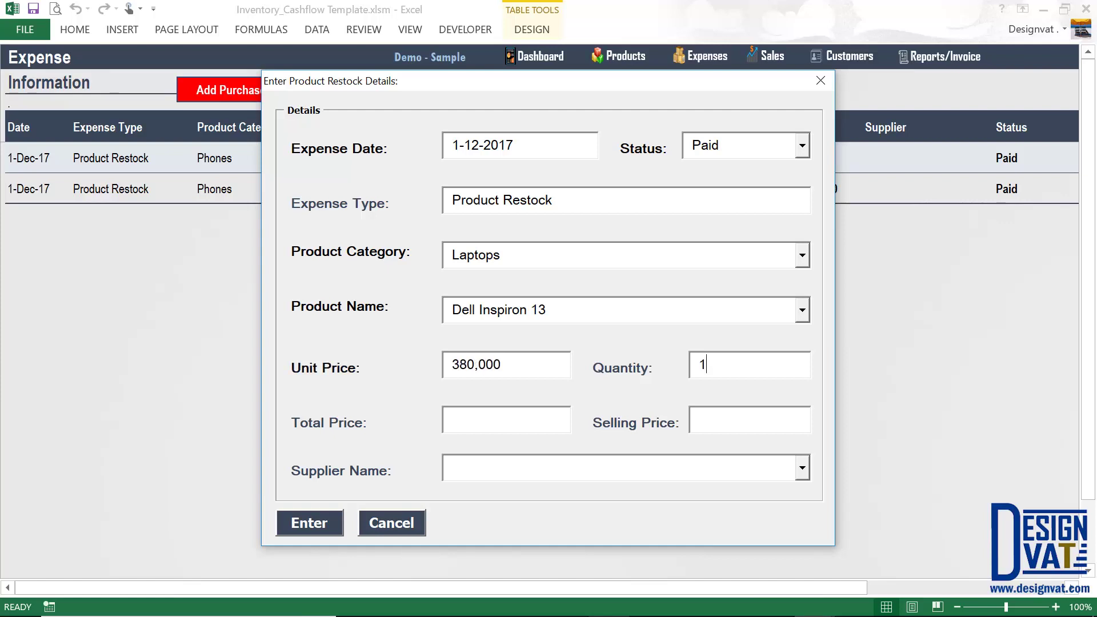
text(2)
key(Tab)
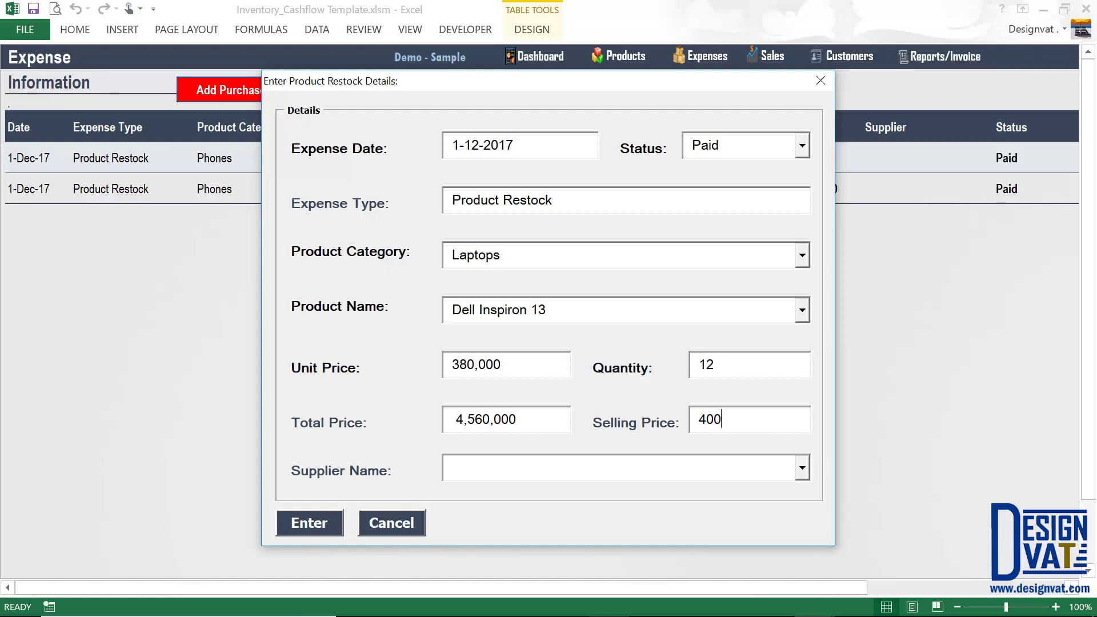
key(Tab)
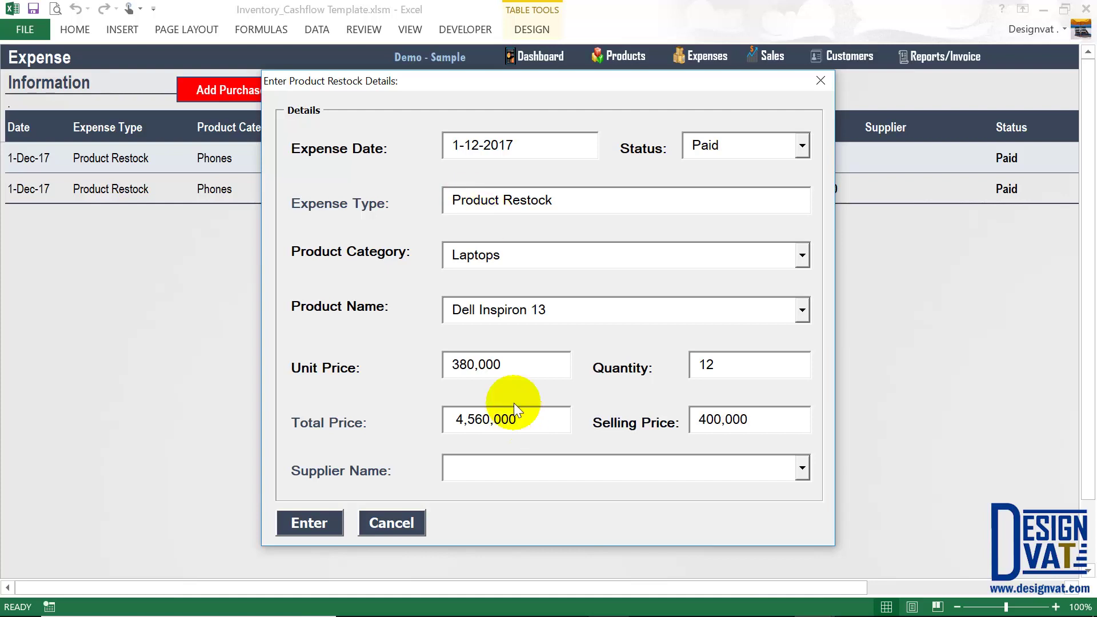
Review the Dell Inspiron 13 restock details and submit the entry without a supplier.
double_click(438, 364)
click(442, 302)
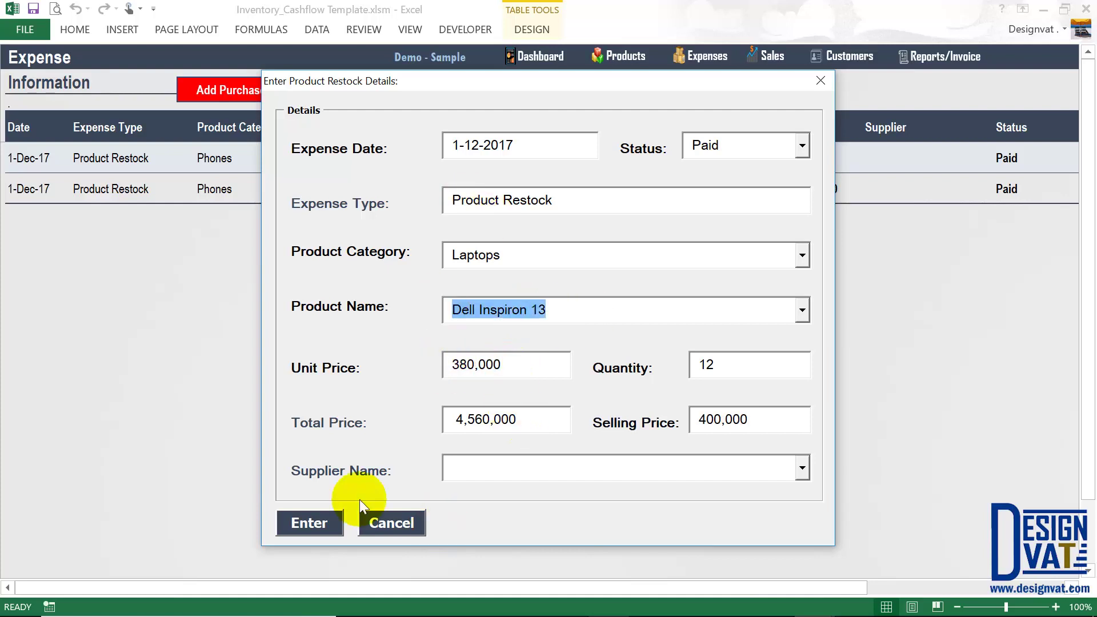
click(303, 519)
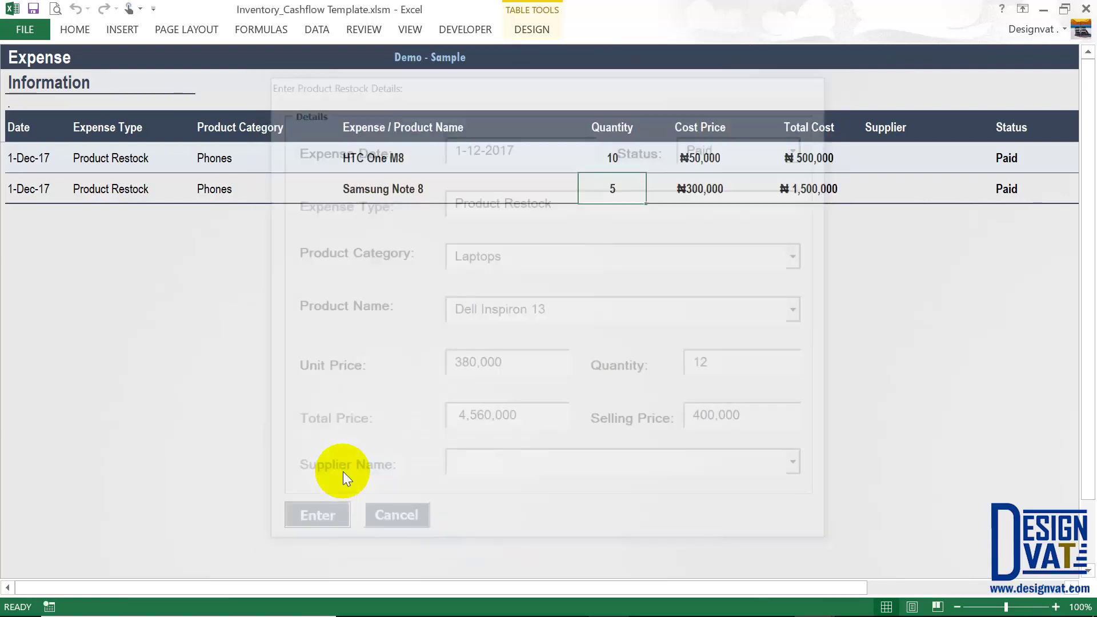
click(541, 368)
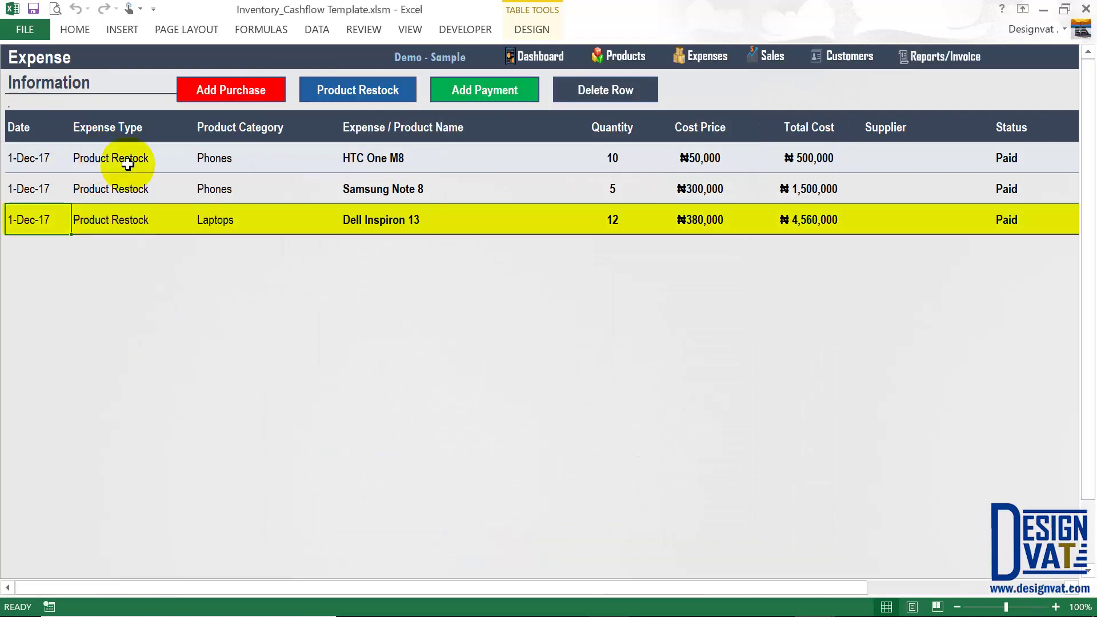
Review the Product Restock entries on the Expenses sheet and the stock balances of all three products on the Products sheet.
drag(128, 164, 130, 218)
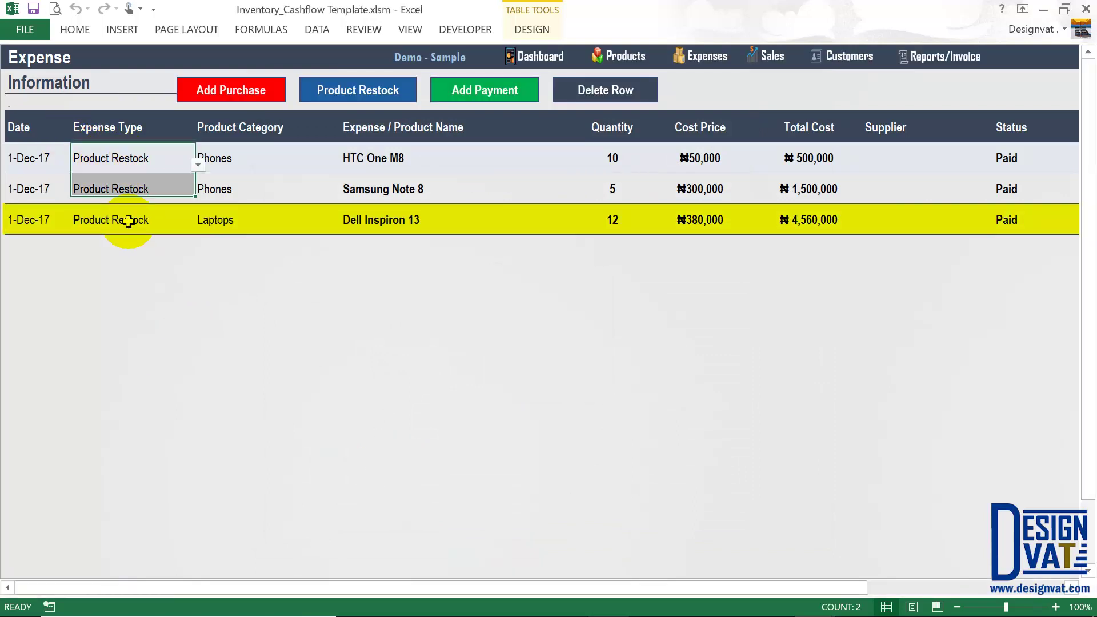
click(158, 188)
click(626, 52)
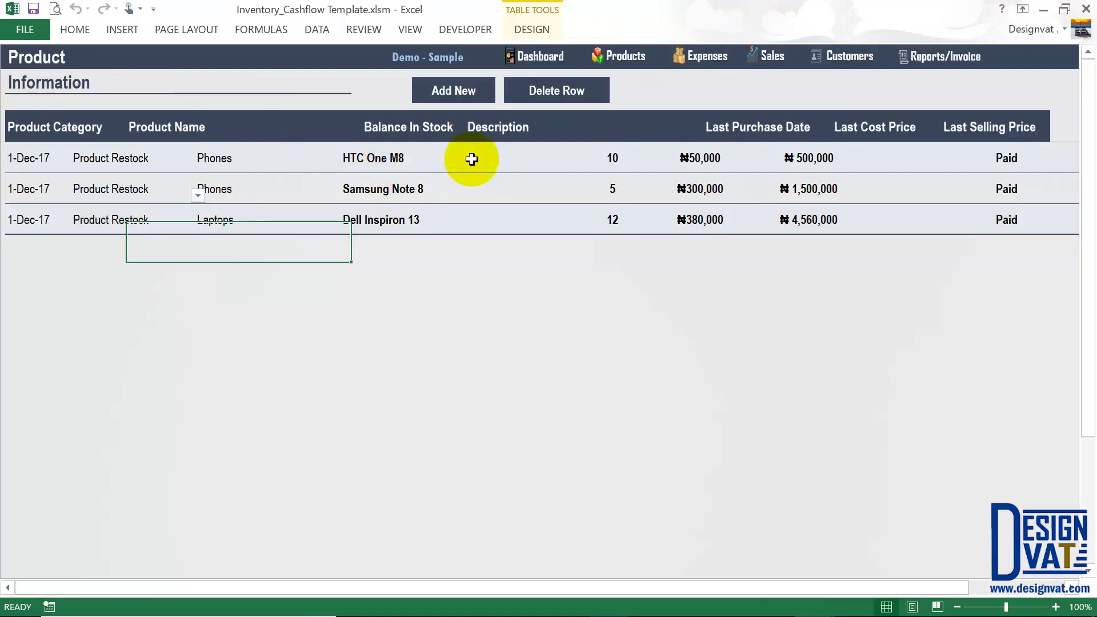
click(415, 133)
drag(422, 165, 421, 245)
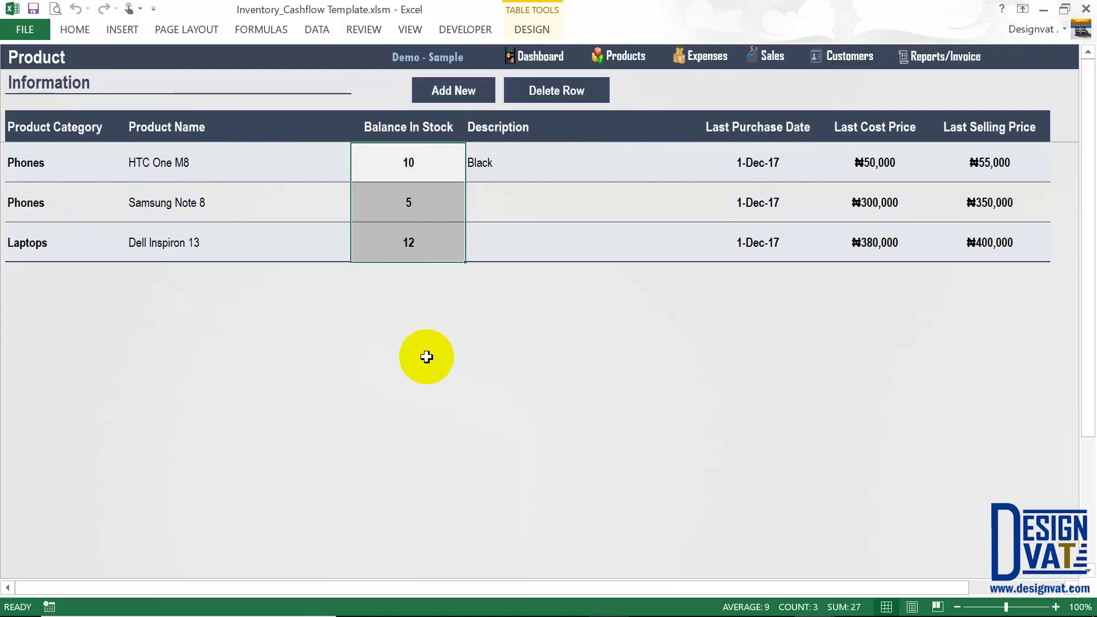
Examine the Last Purchase Date, Last Cost Price and Last Selling Price columns for the restocked products.
click(766, 126)
click(920, 127)
click(1004, 130)
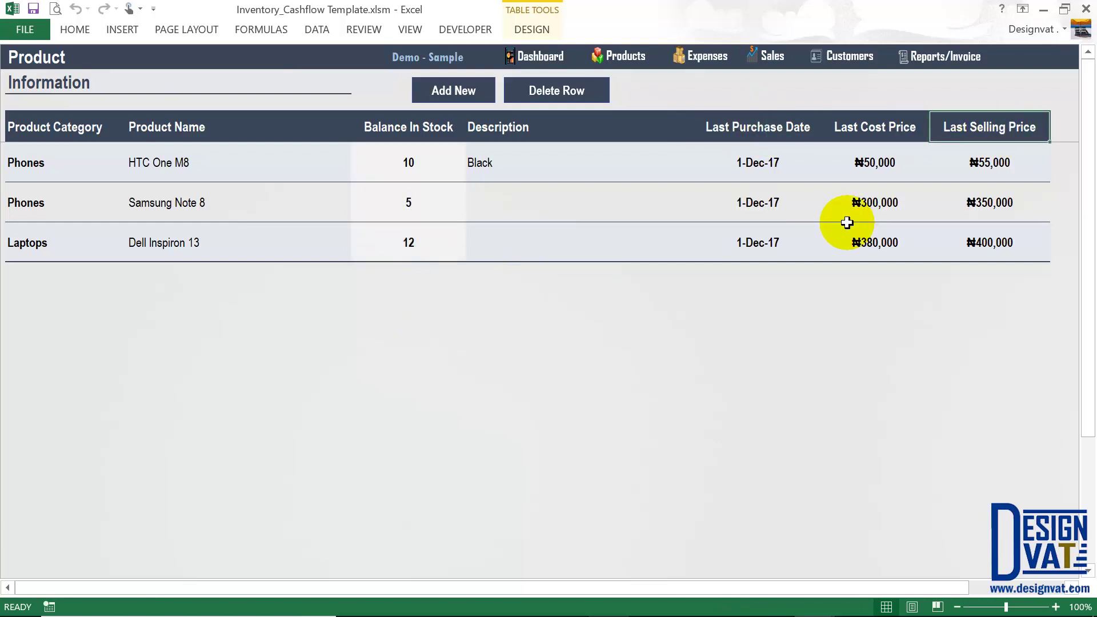
Review the Last Purchase Date, Last Cost Price and Last Selling Price headings along with the HTC One M8's last purchase date.
click(797, 126)
click(914, 128)
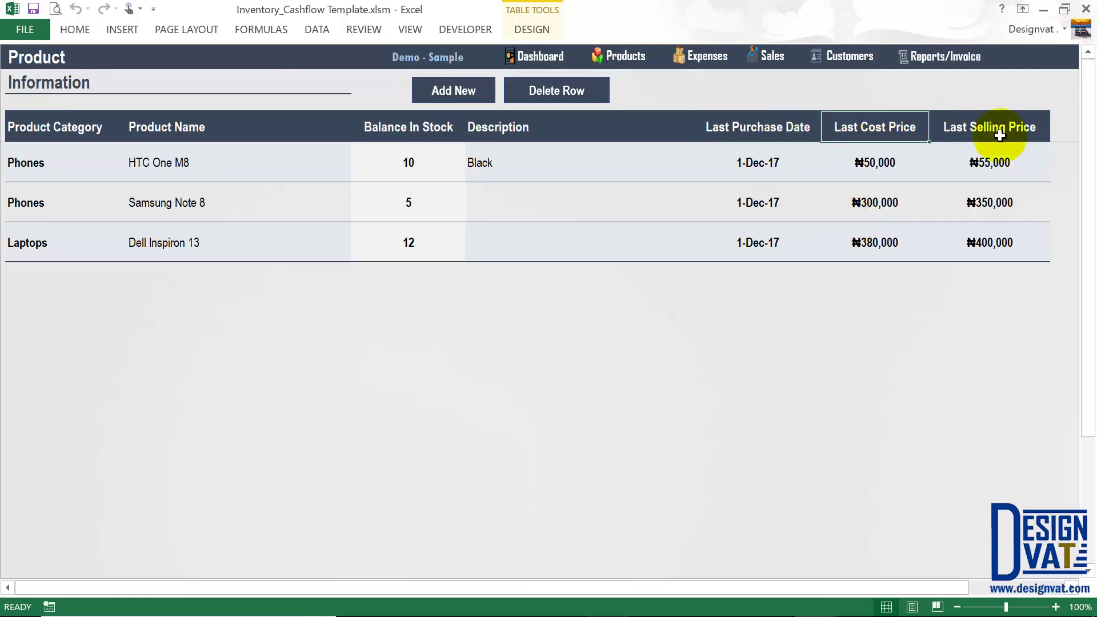
drag(808, 131, 966, 131)
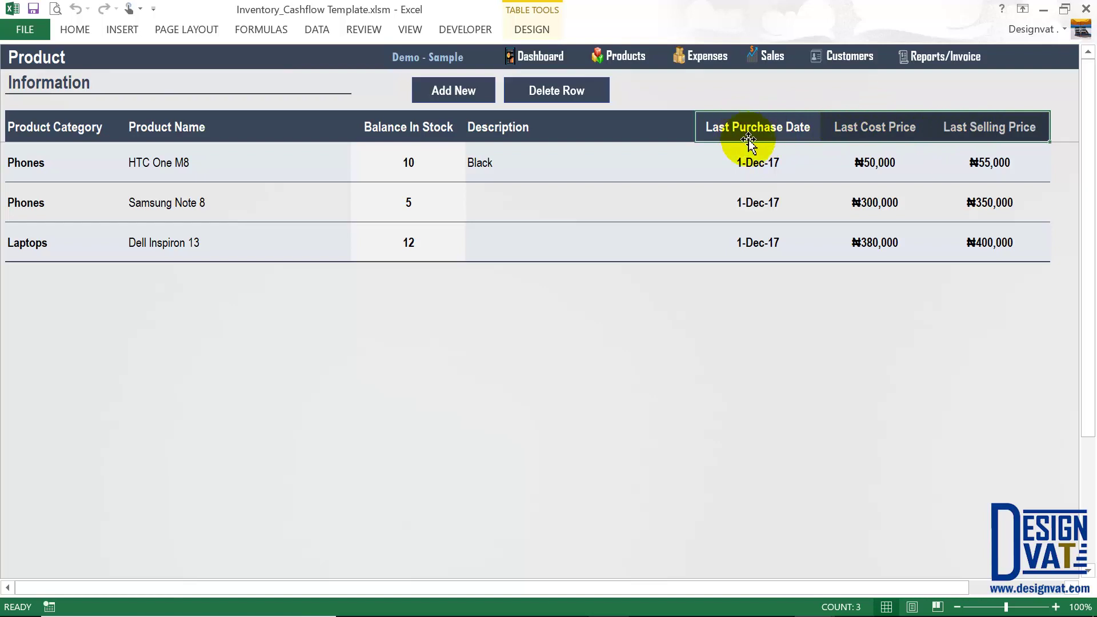
click(181, 164)
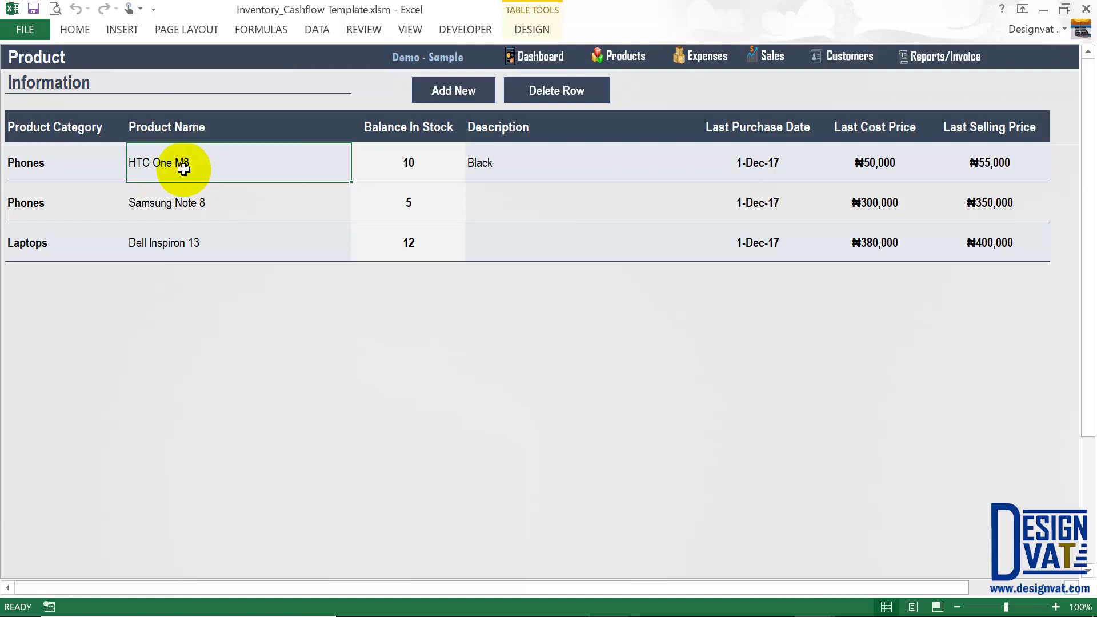
click(758, 157)
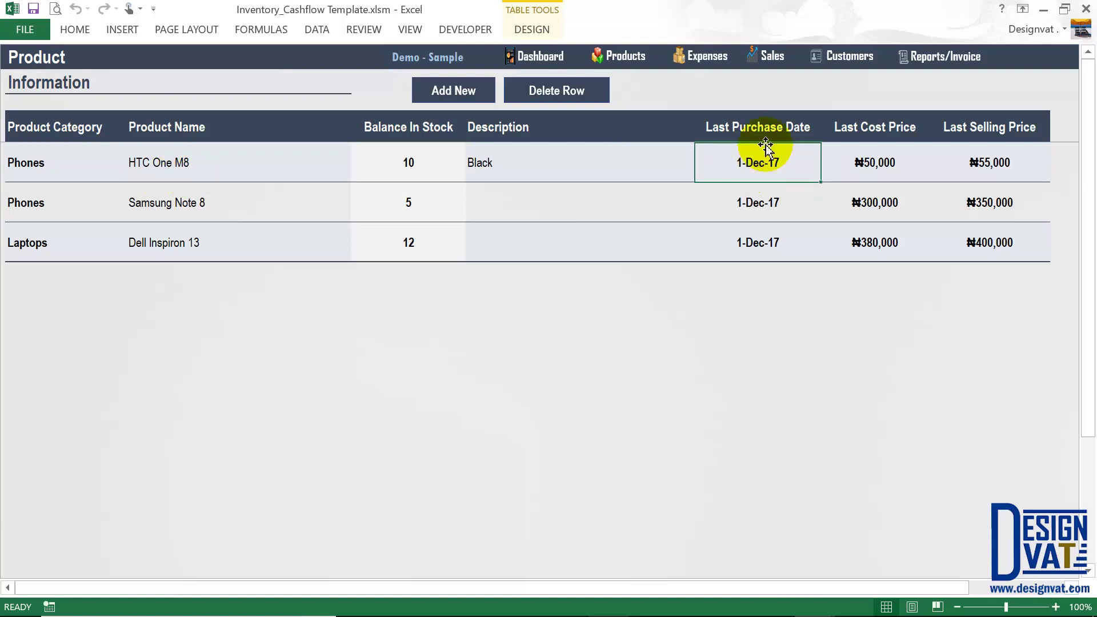
Start another Product Restock entry on the Expenses sheet dated 29-04-2018 and set its Status to Paid.
click(771, 57)
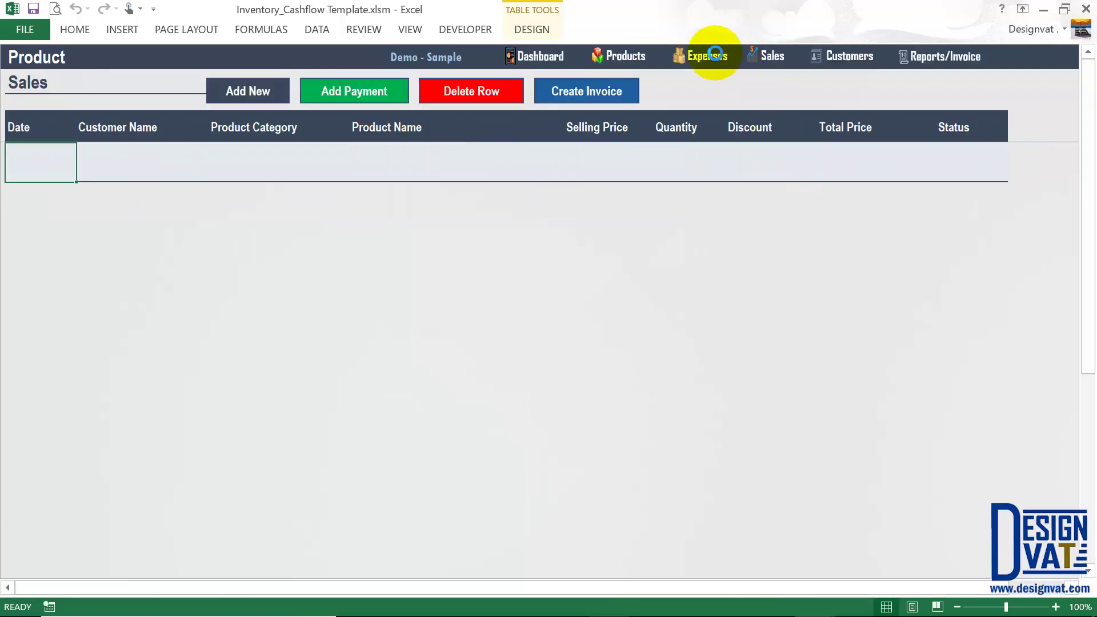
click(715, 55)
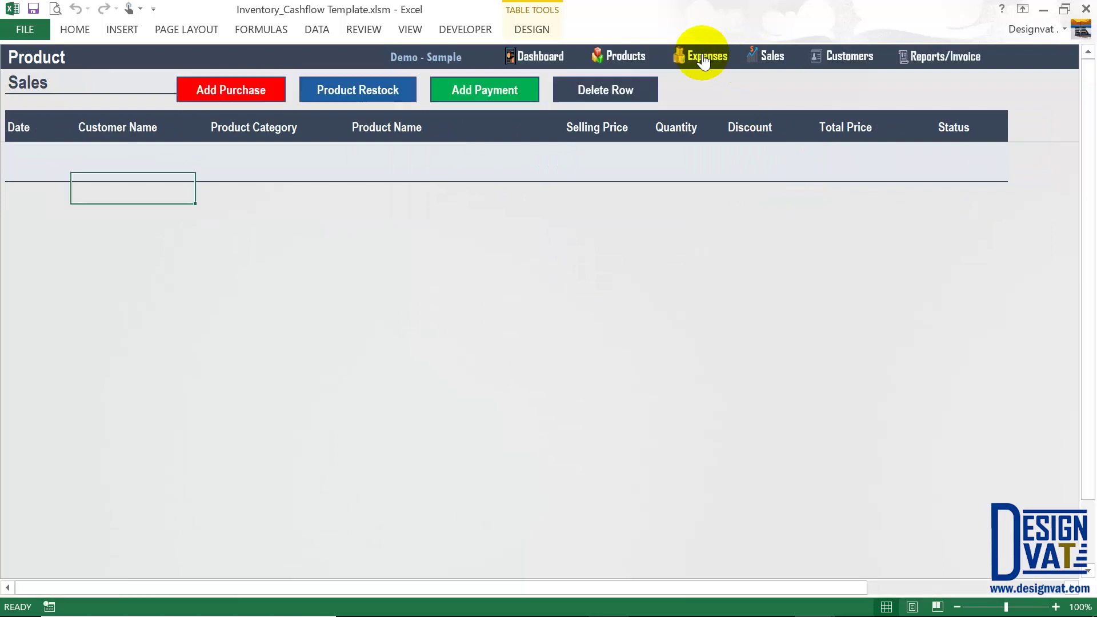
click(348, 88)
double_click(474, 145)
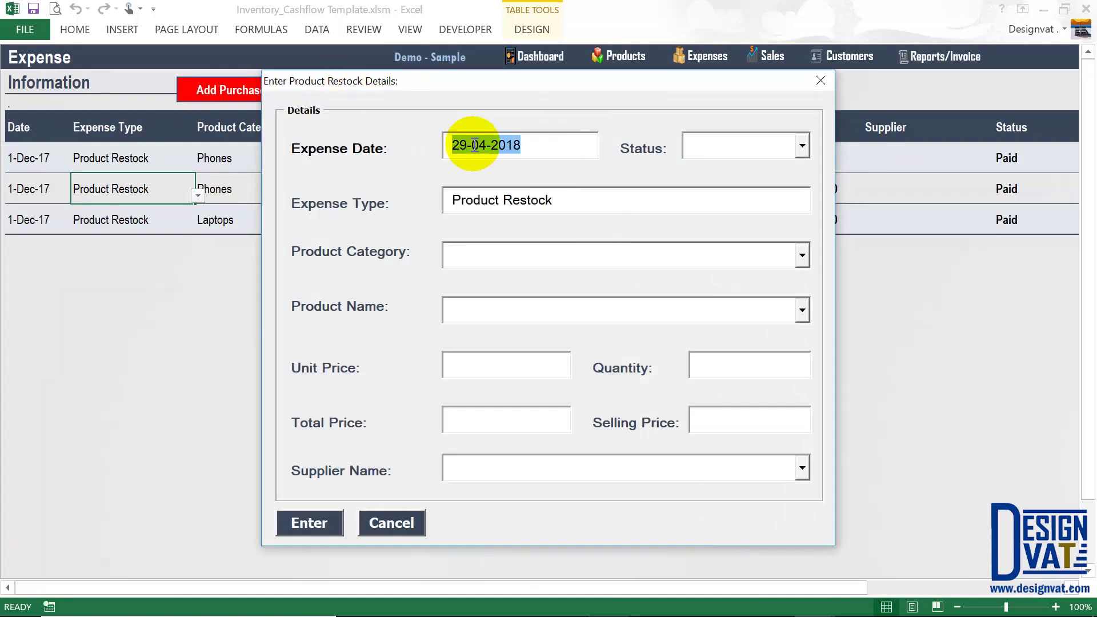
click(711, 140)
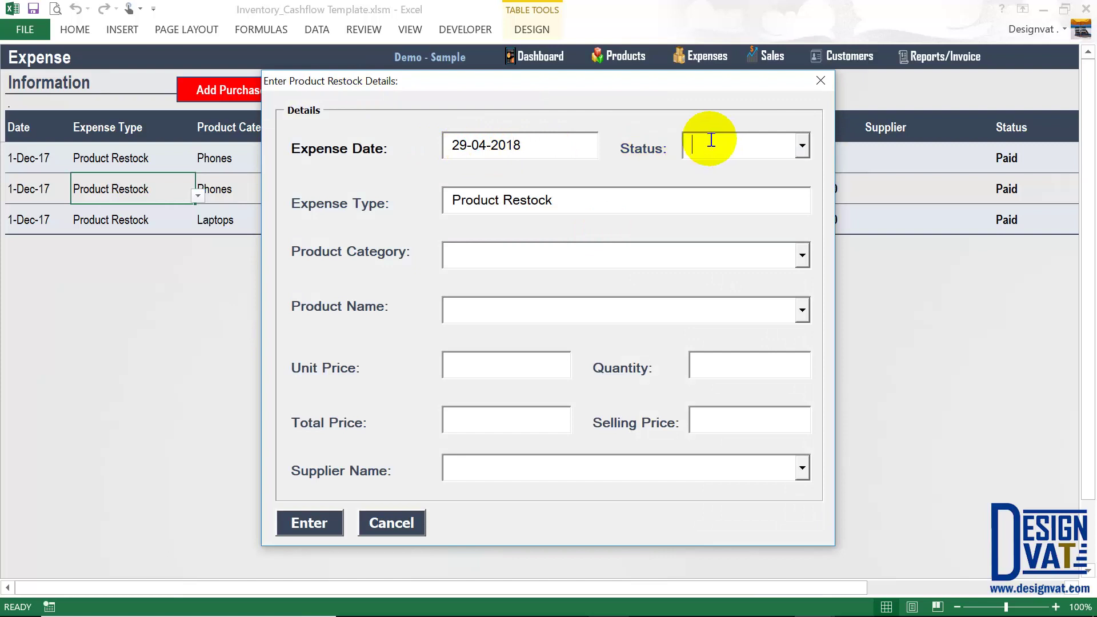
text(Paid)
key(Tab)
Set the restock's Product Category to Phones and its Product Name to HTC One M8.
click(499, 254)
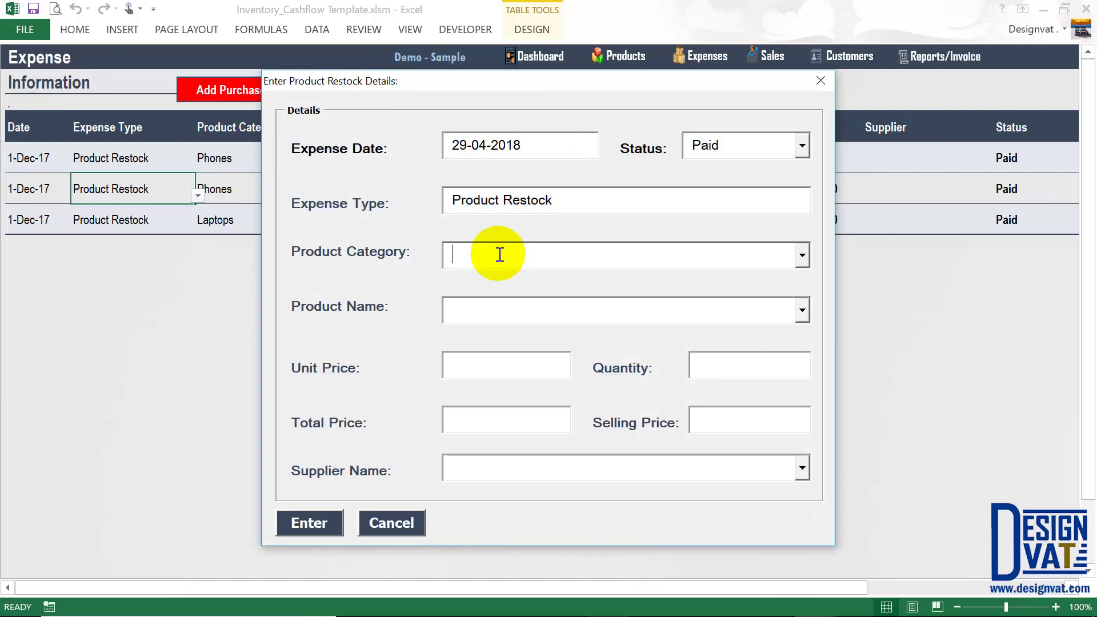
text(Phones)
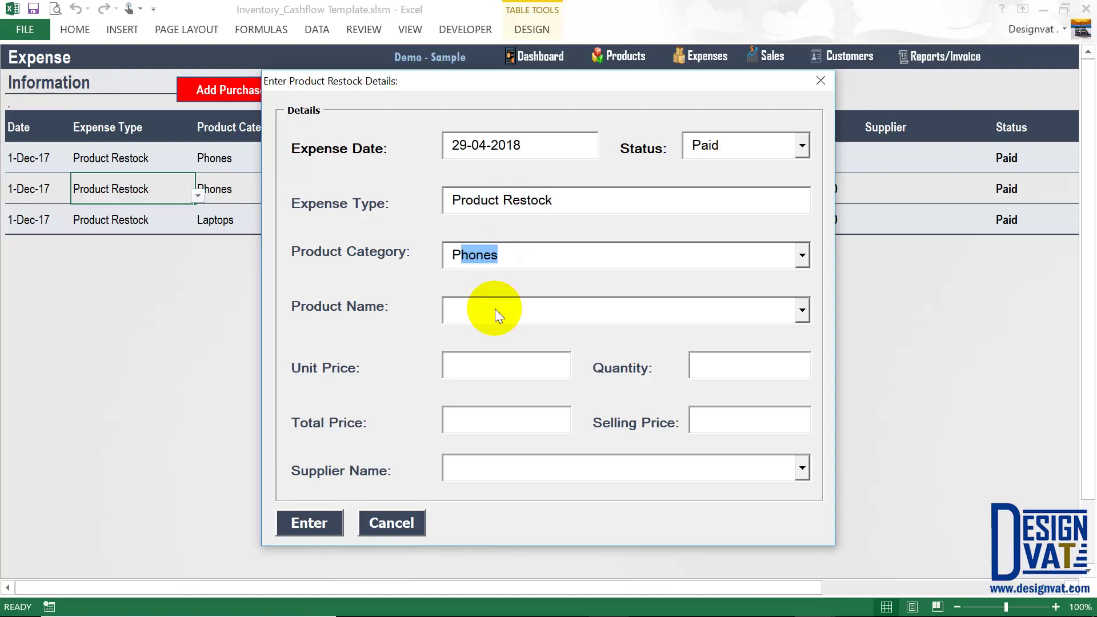
click(512, 311)
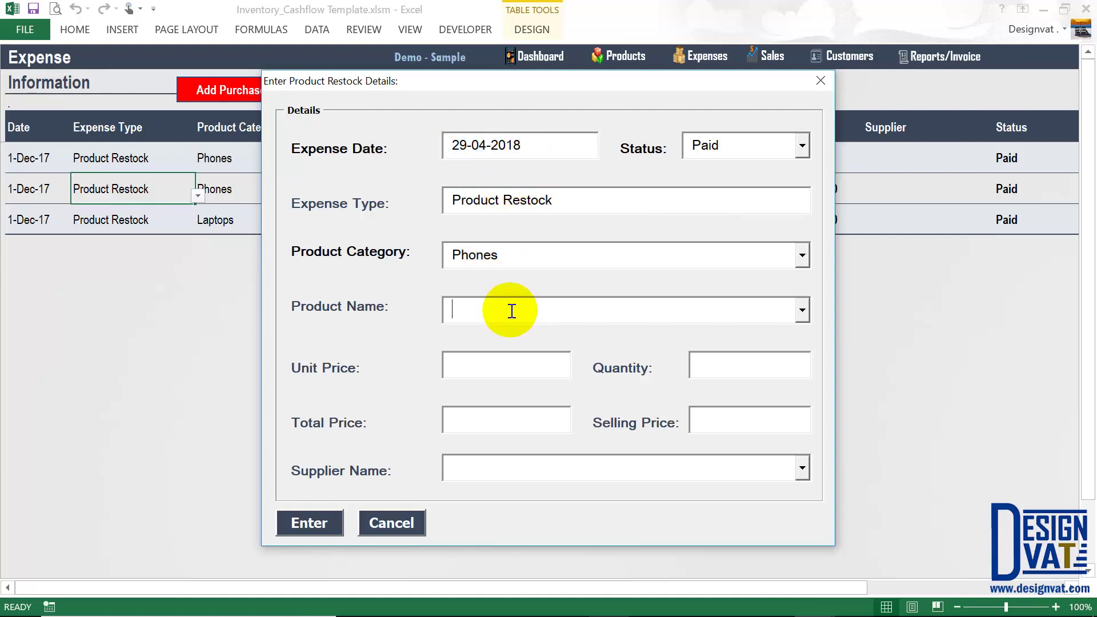
text(H)
key(Tab)
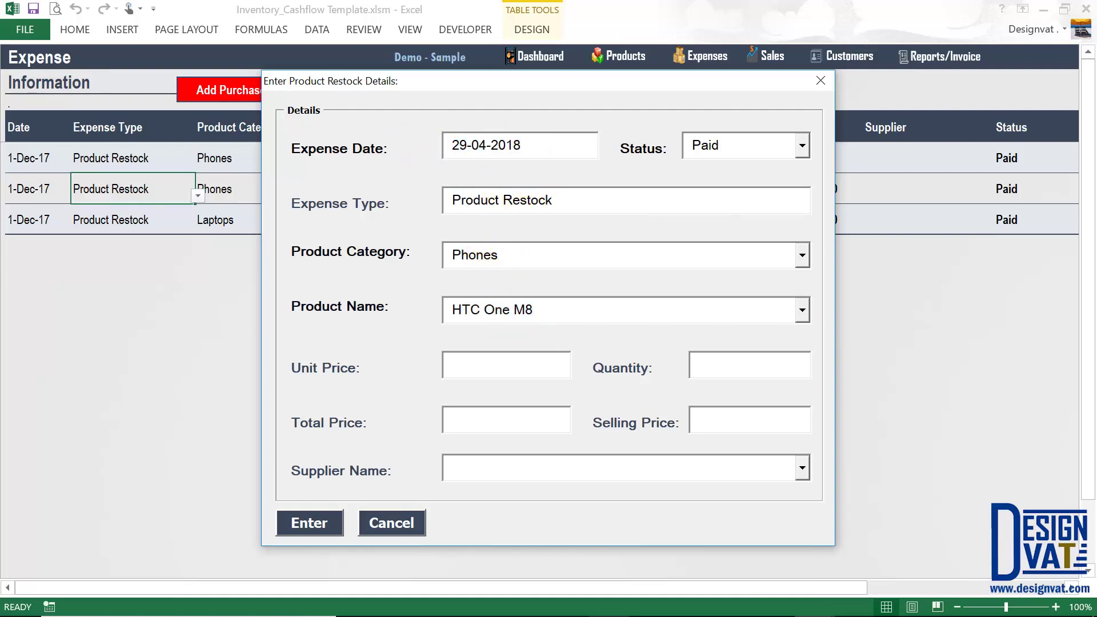
Enter a Unit Price of 60,000, a Quantity of 4 and a Selling Price of 65,000, and submit the HTC One M8 restock.
key(Tab)
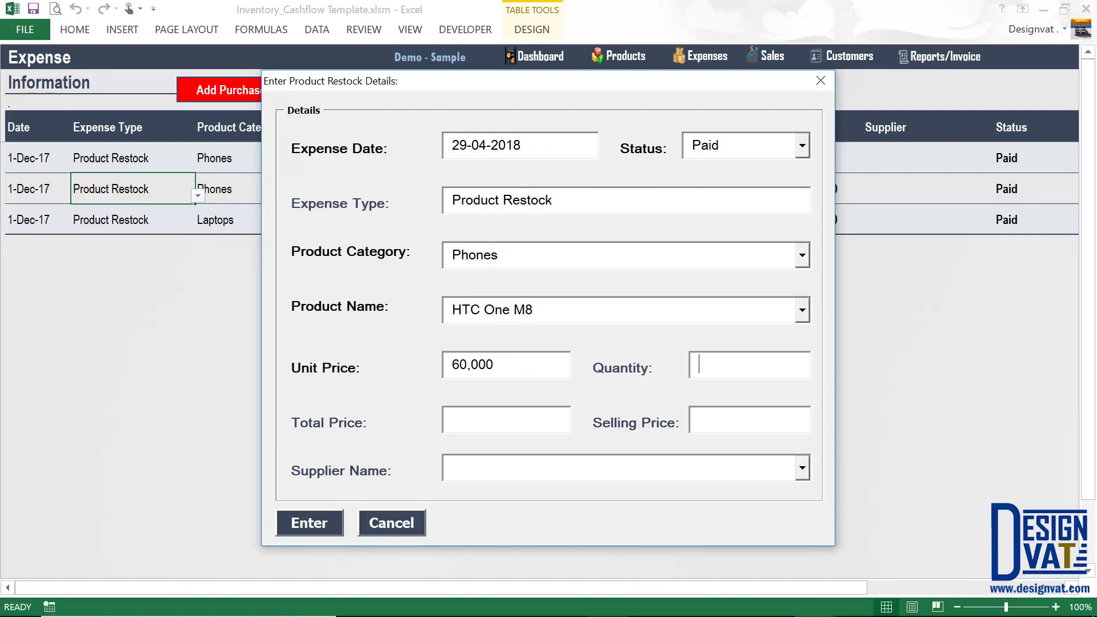
text(4)
key(Tab)
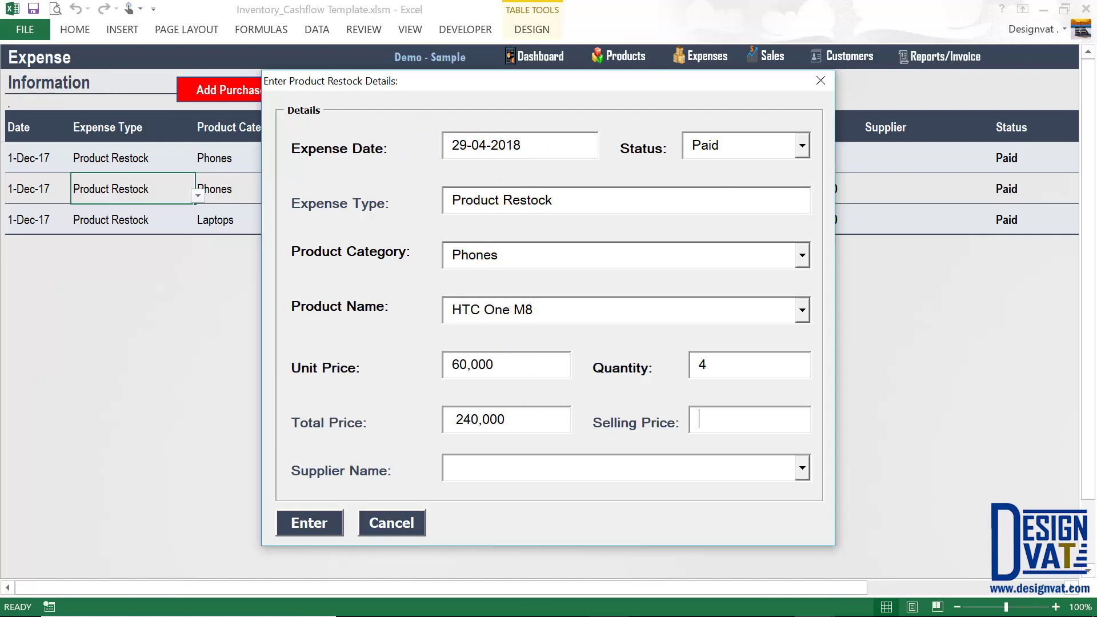
text(650000)
key(BackSpace)
key(Tab)
click(306, 523)
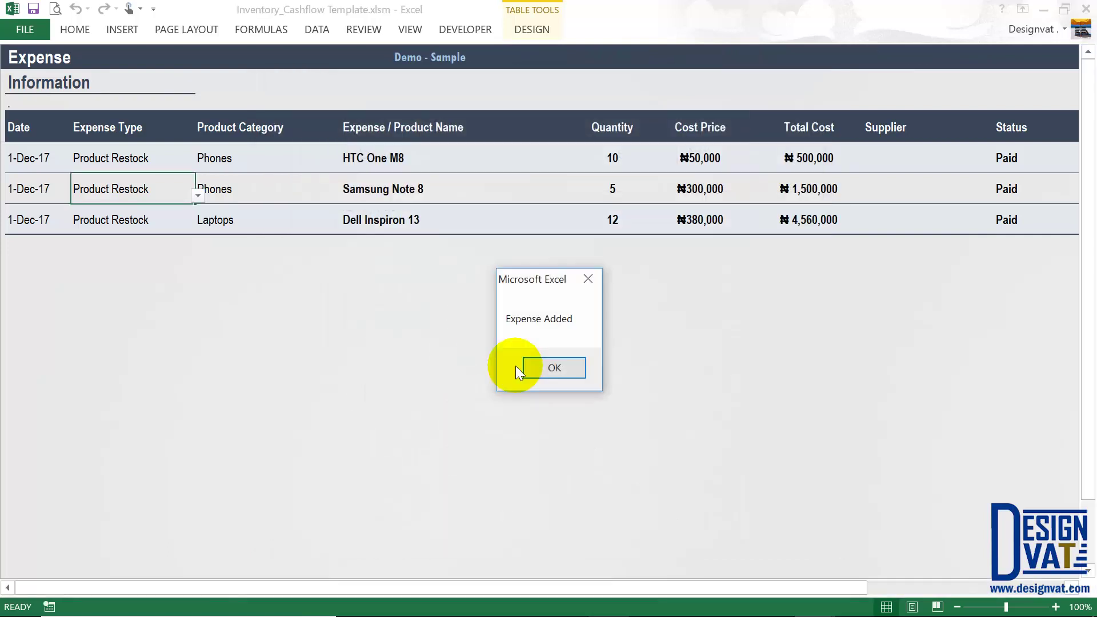
key(Return)
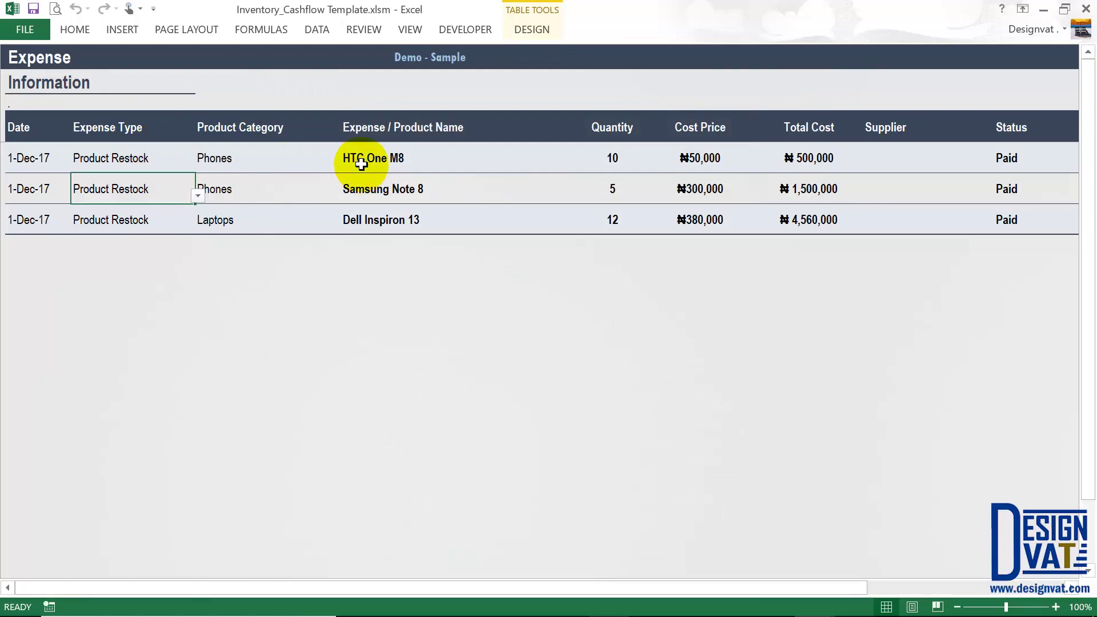
Compare the dates, product names and cost prices of the two HTC One M8 restock entries on the Expenses sheet.
click(32, 159)
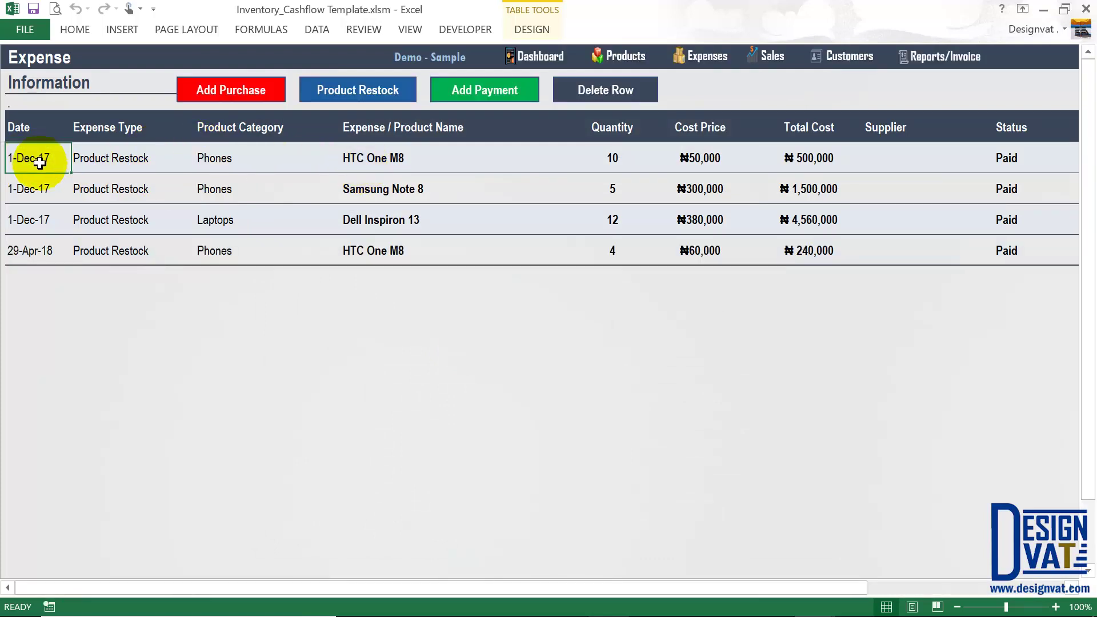
click(41, 252)
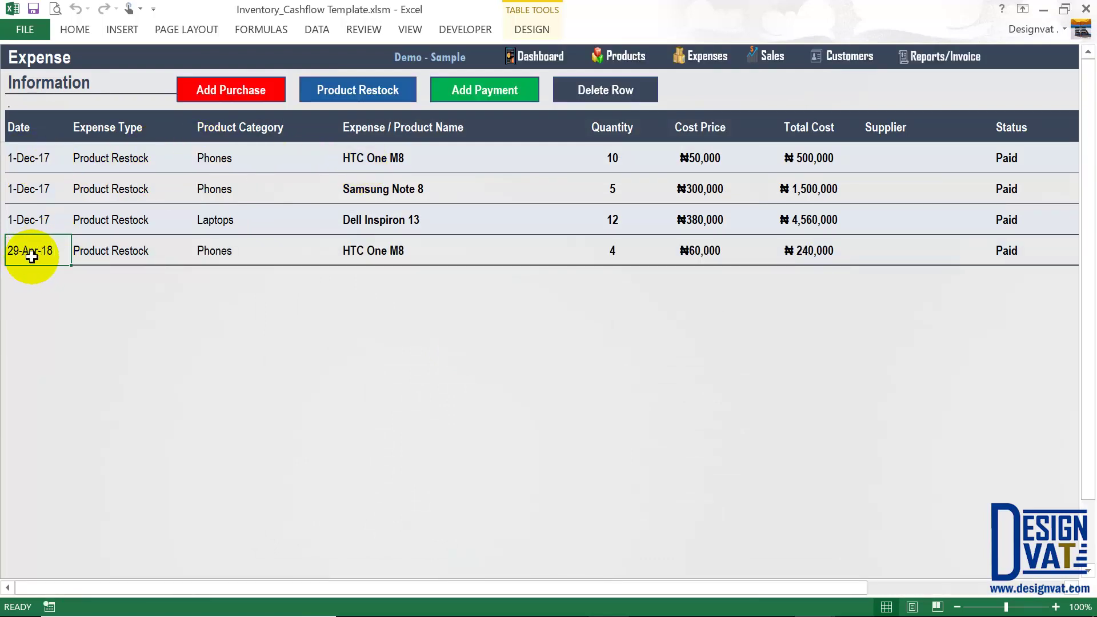
click(411, 162)
click(417, 250)
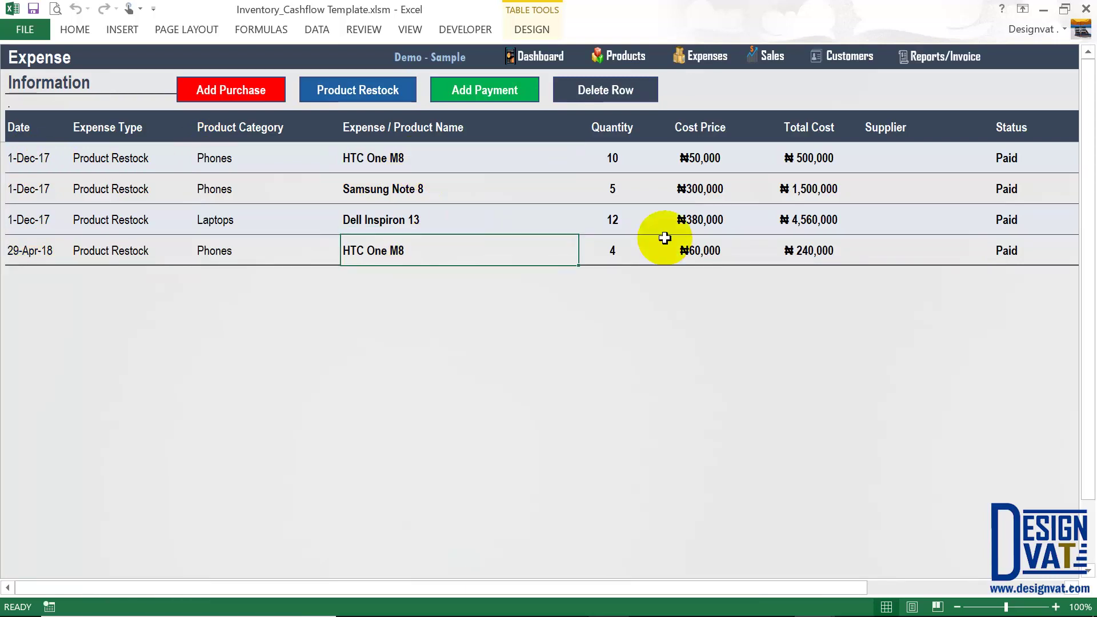
click(708, 158)
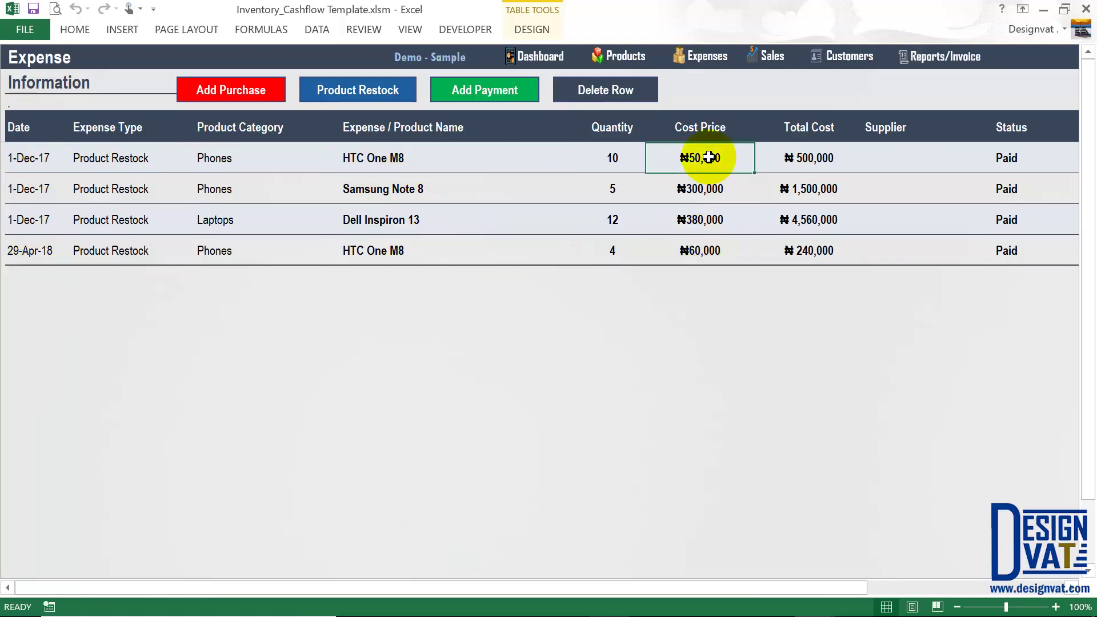
click(26, 158)
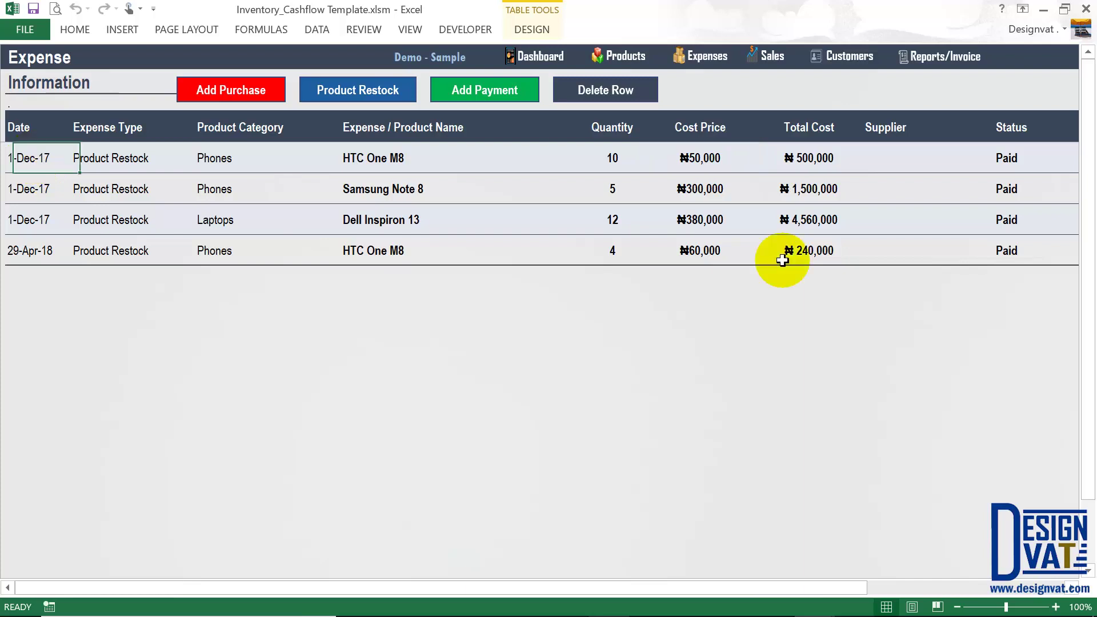
click(693, 248)
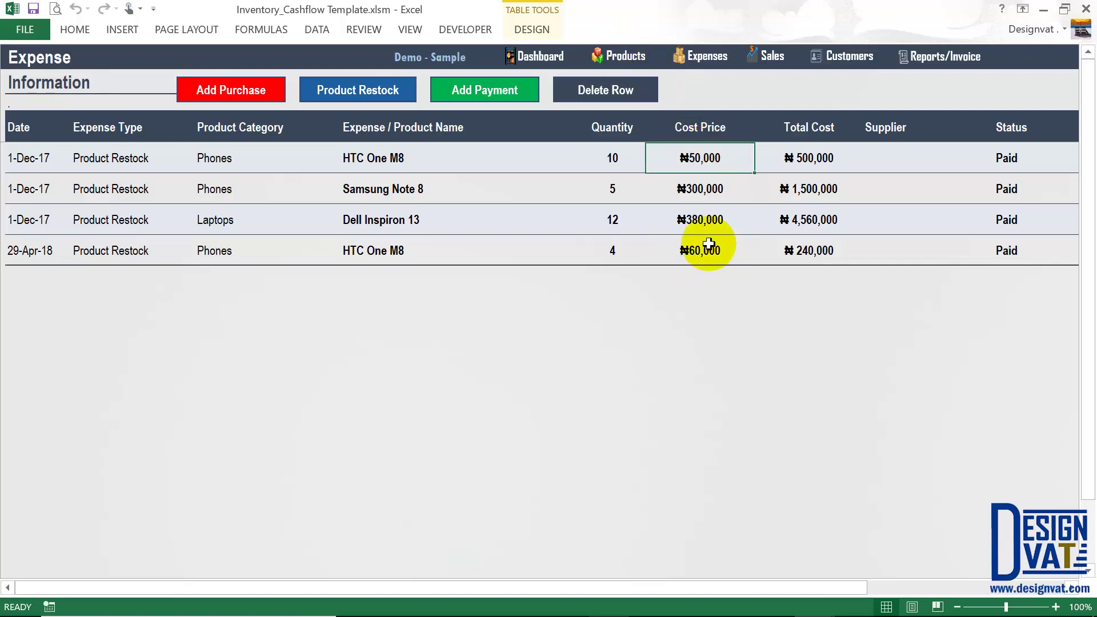
Check the HTC One M8's last purchase date, last cost price and last selling price on the Products sheet.
click(622, 56)
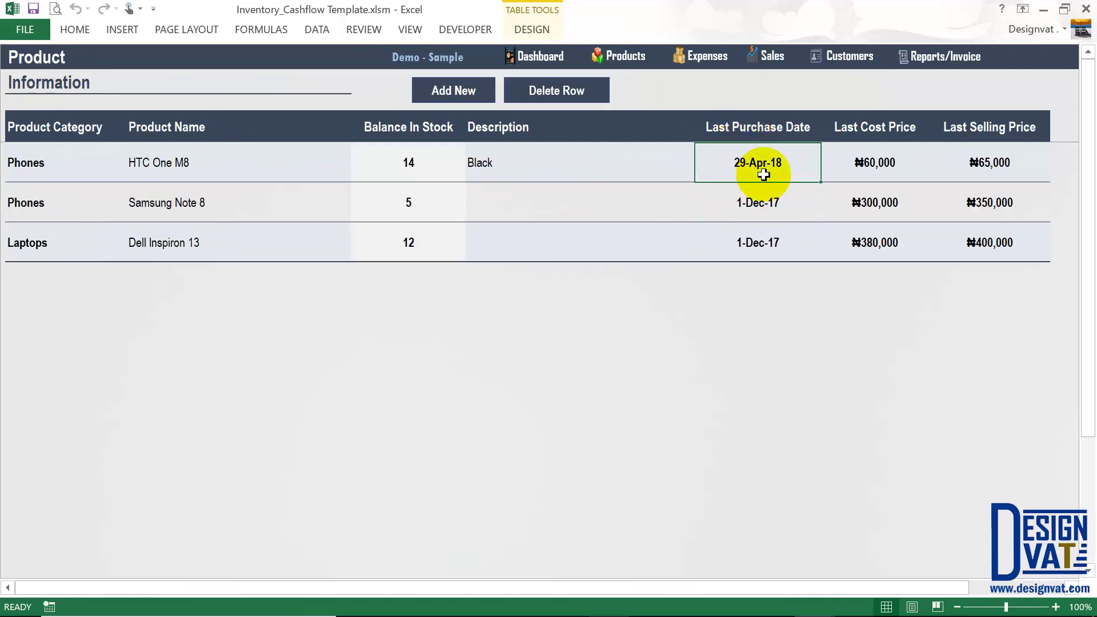
click(879, 165)
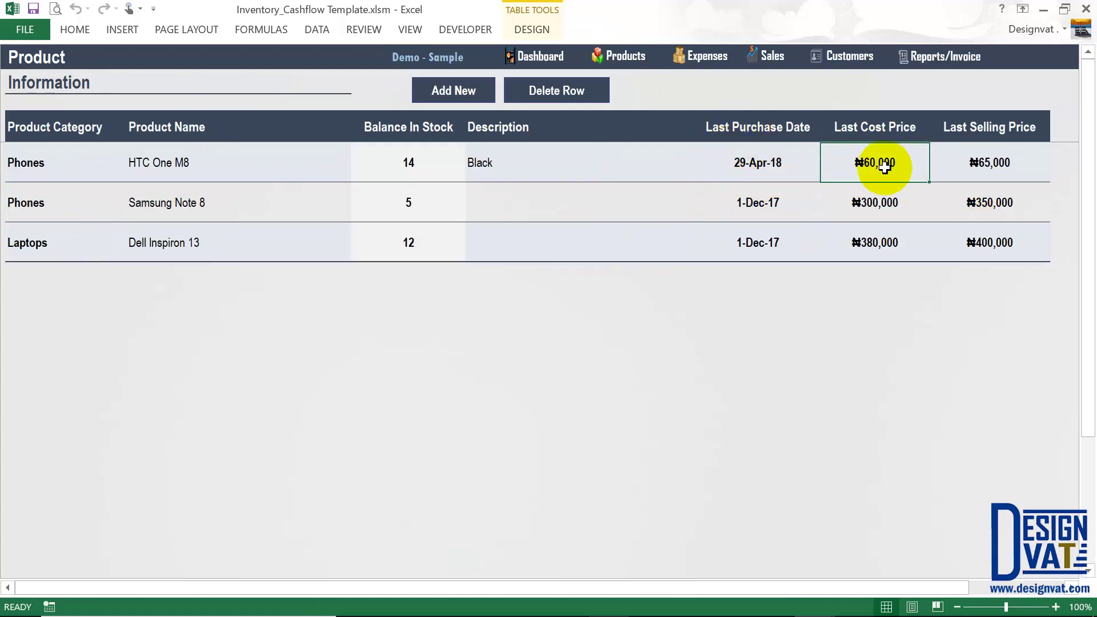
click(989, 161)
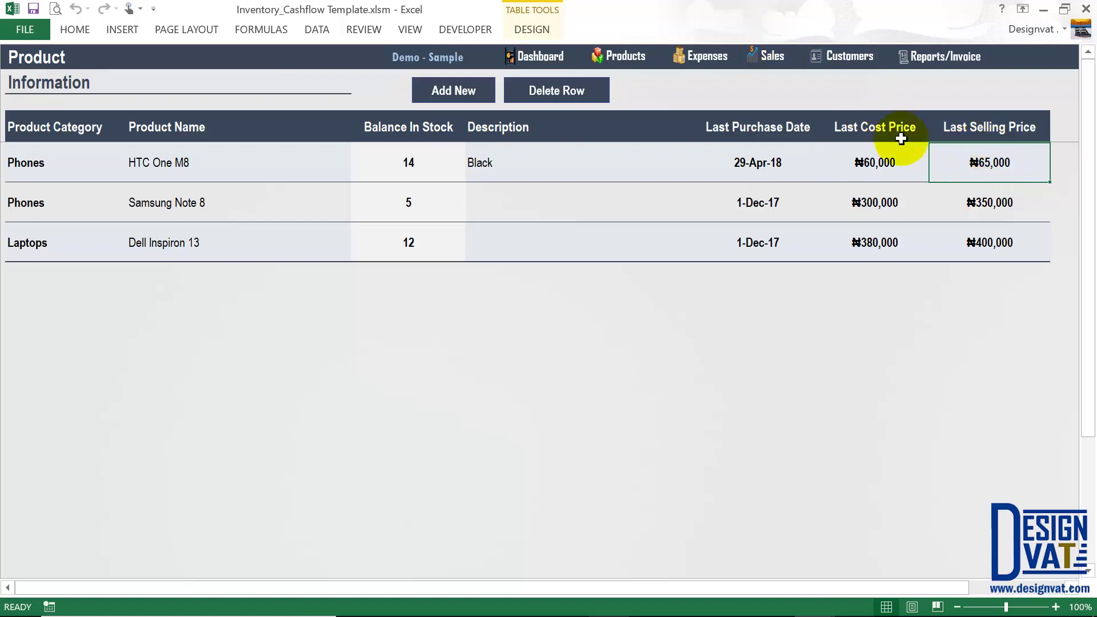
drag(979, 161, 882, 161)
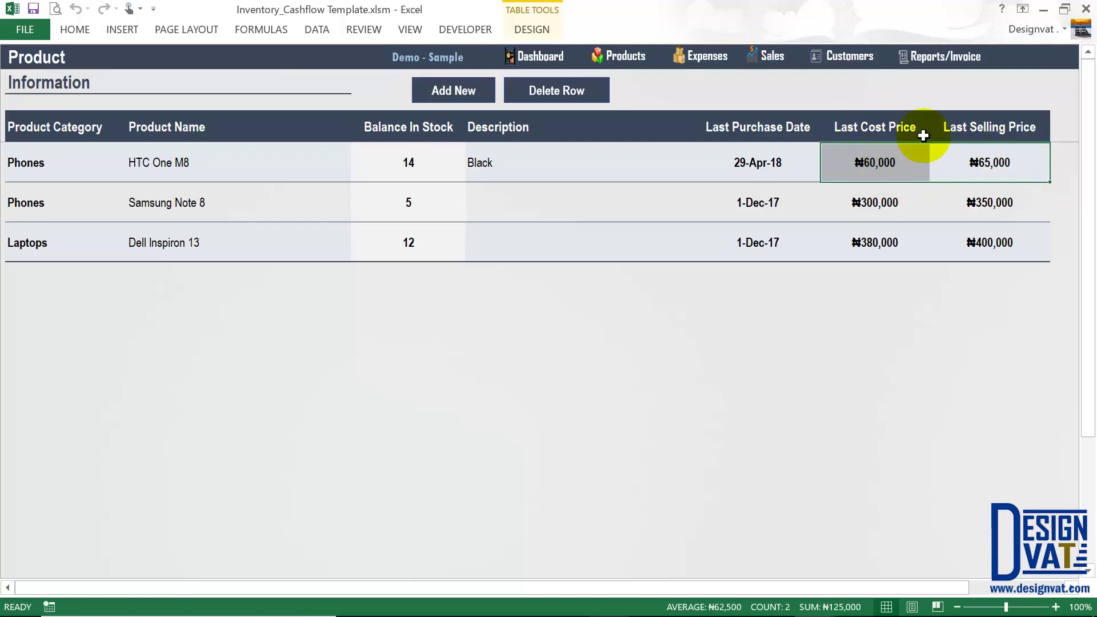
click(245, 159)
click(873, 164)
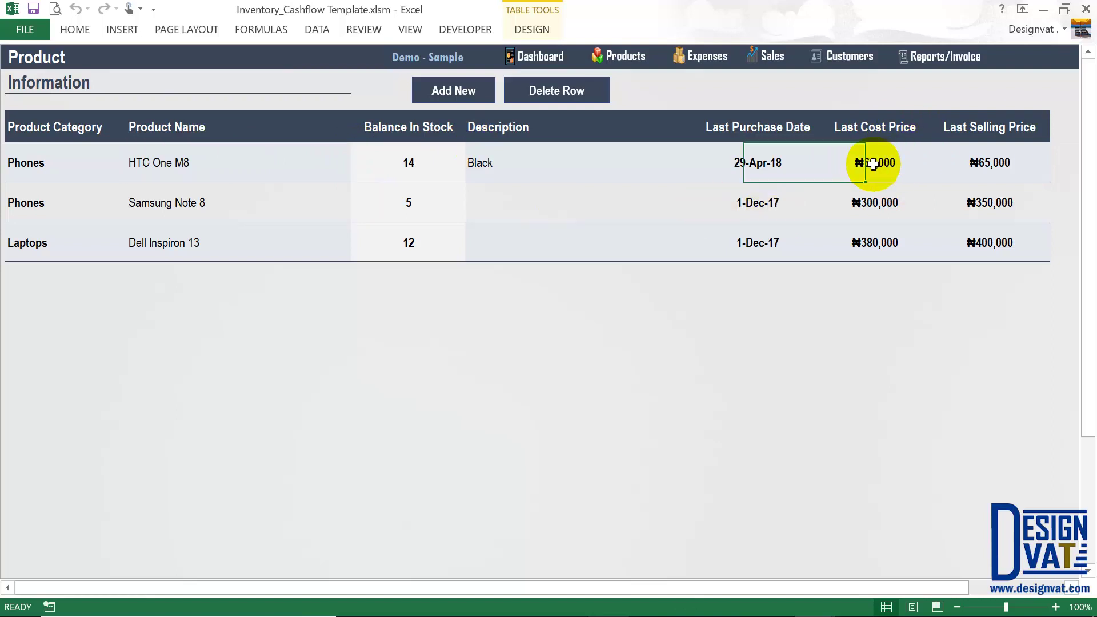
click(969, 158)
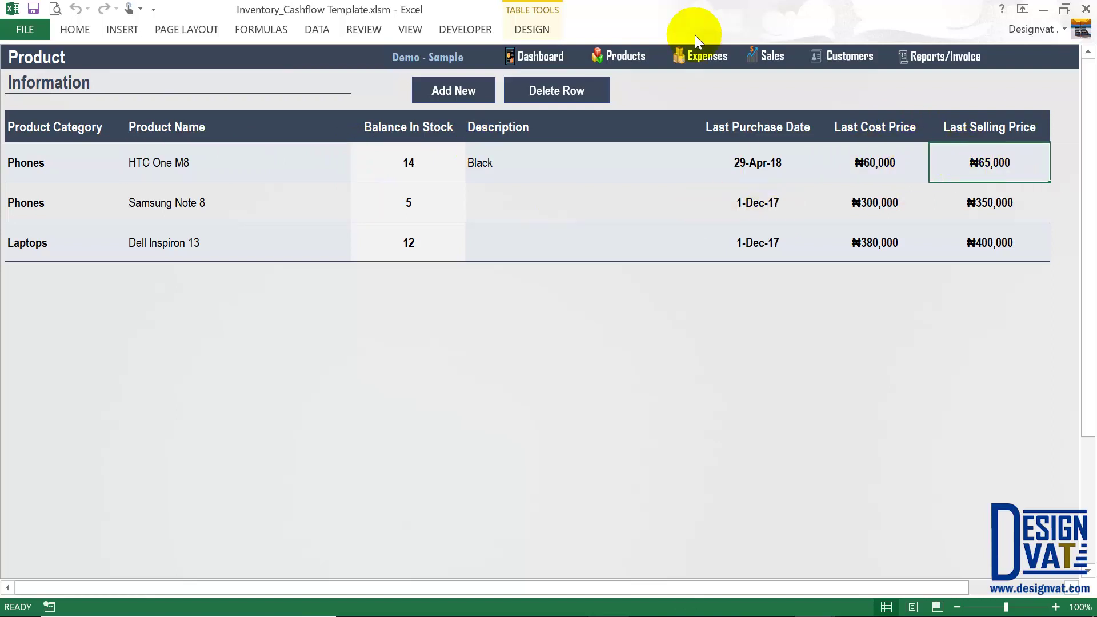
Review the first HTC One M8 restock row on the Expenses sheet and compare it with the product's record on the Products sheet.
click(696, 54)
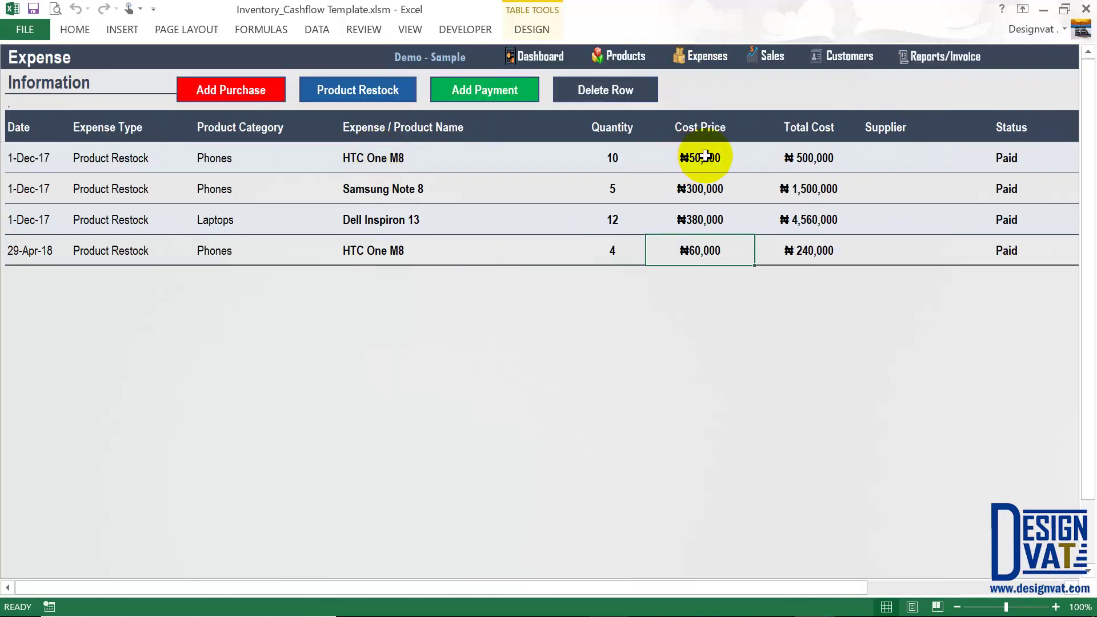
click(701, 158)
drag(702, 157, 1004, 161)
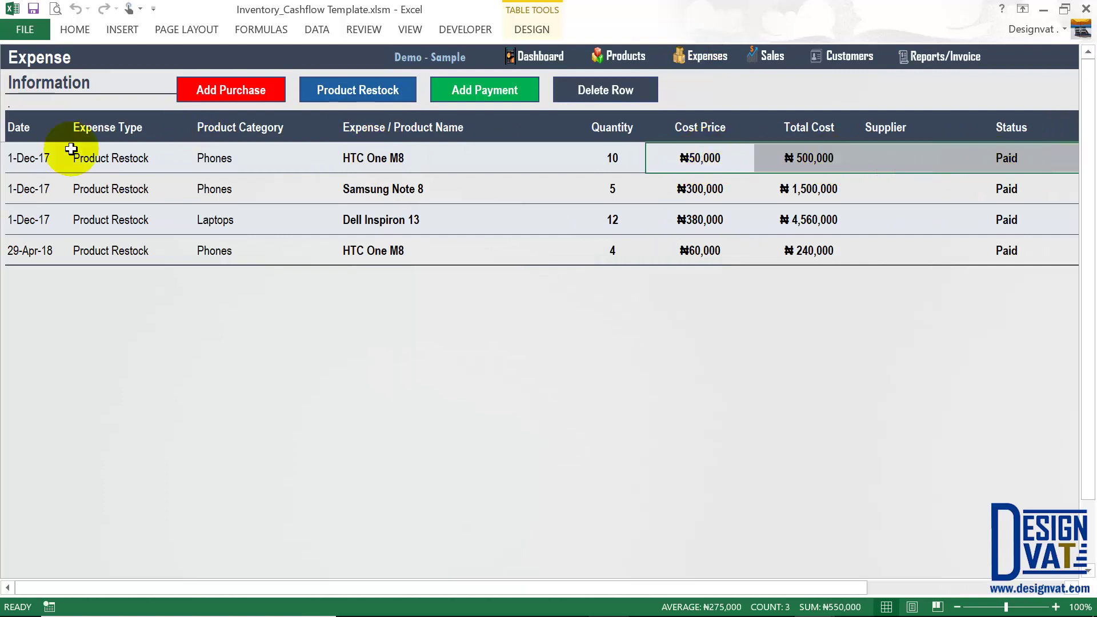
key(ctrl+Home)
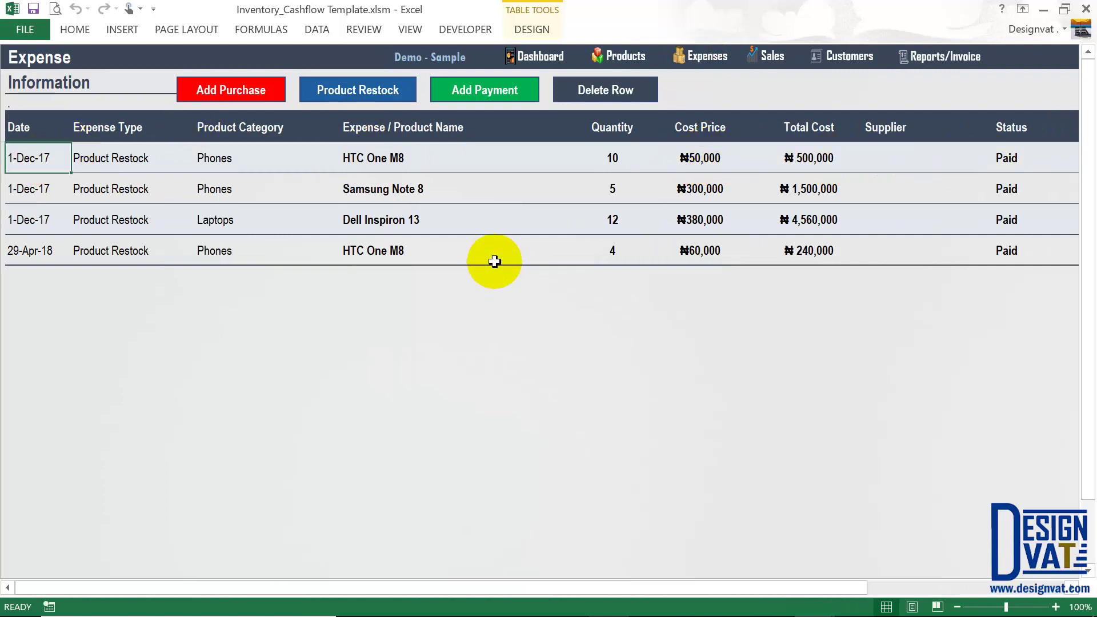
click(632, 50)
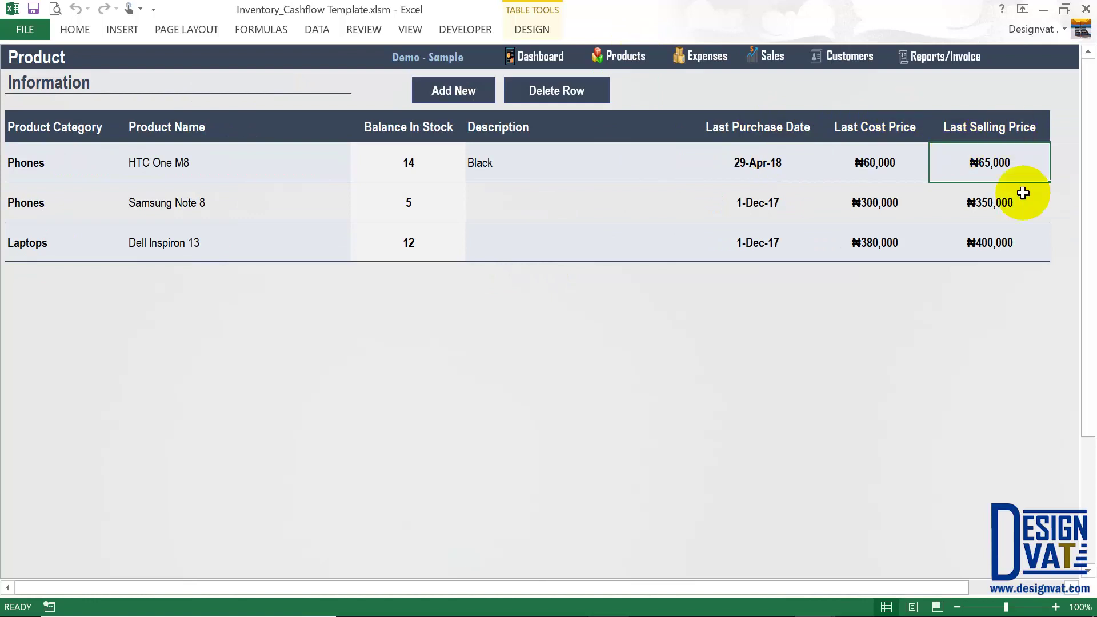
Start a new purchase entry on the Expenses sheet and look through the available expense types.
click(708, 57)
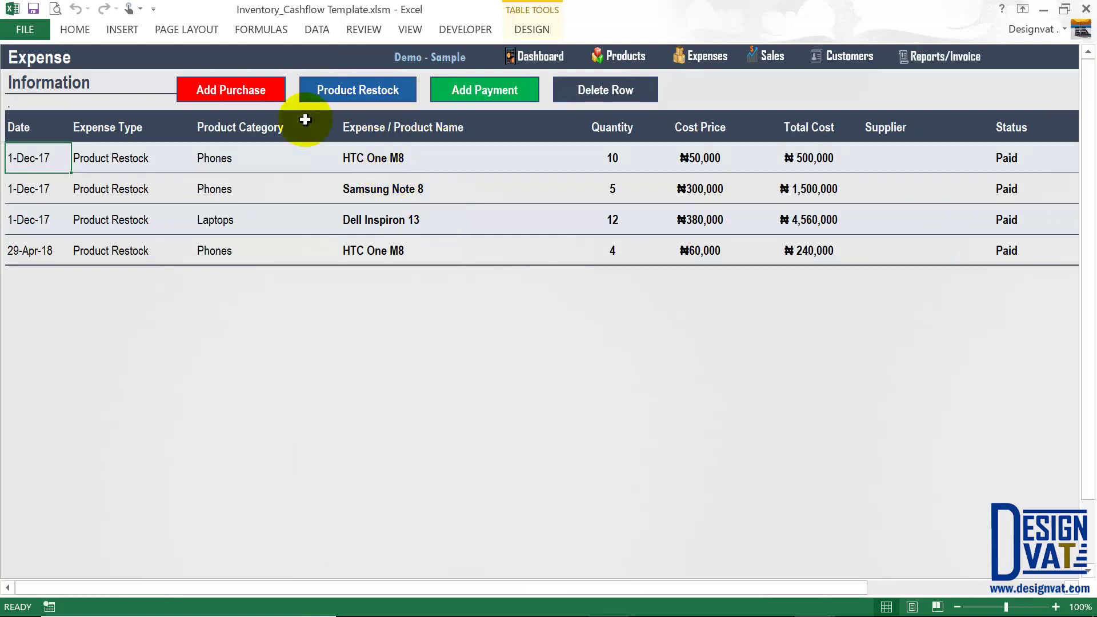
click(230, 93)
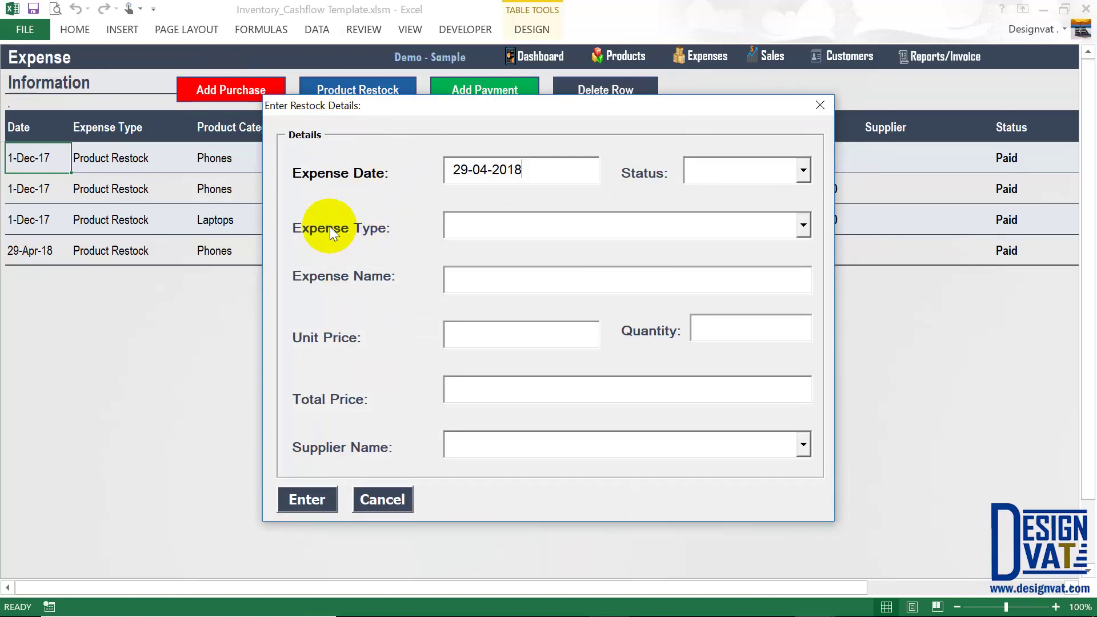
click(803, 225)
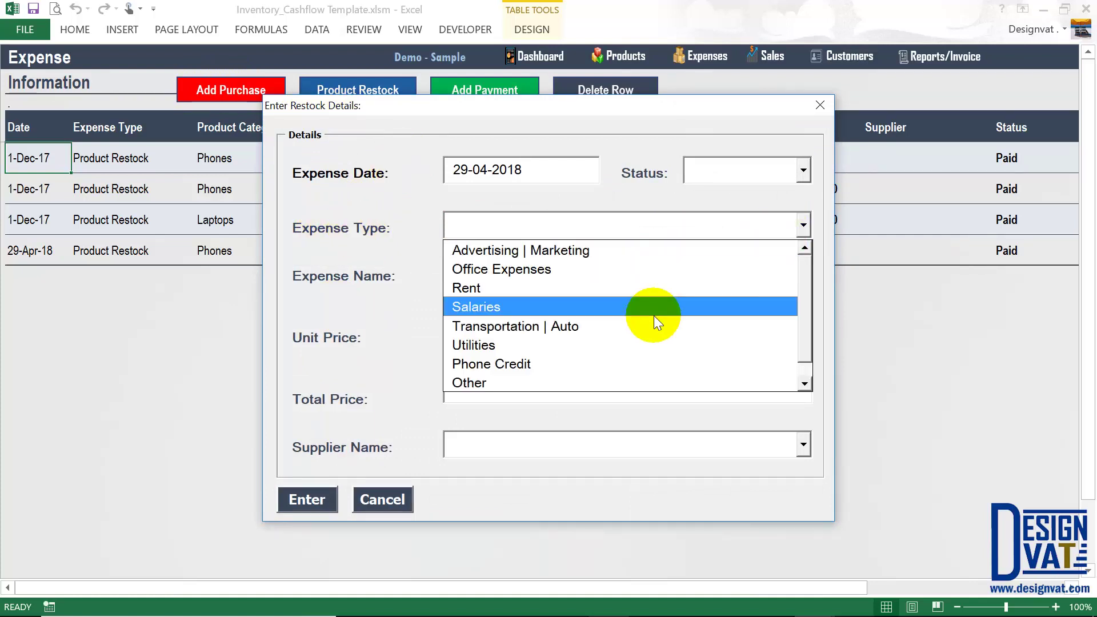
scroll(772, 363, down, 1)
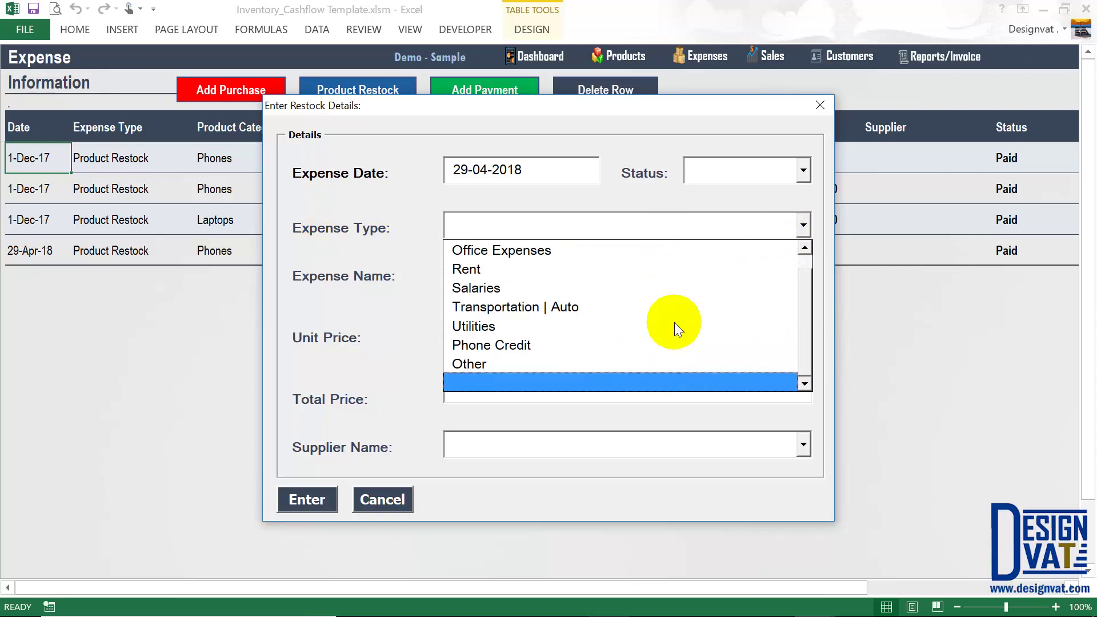
scroll(805, 289, up, 1)
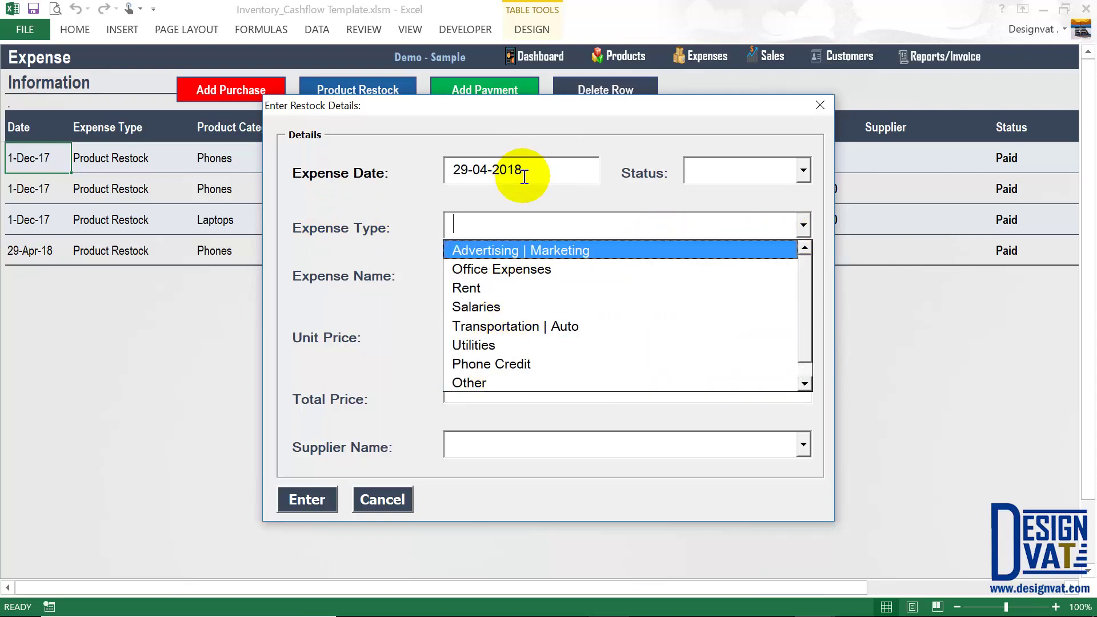
Check the Expense Date in the purchase form and set the Status to Paid.
drag(514, 172, 440, 172)
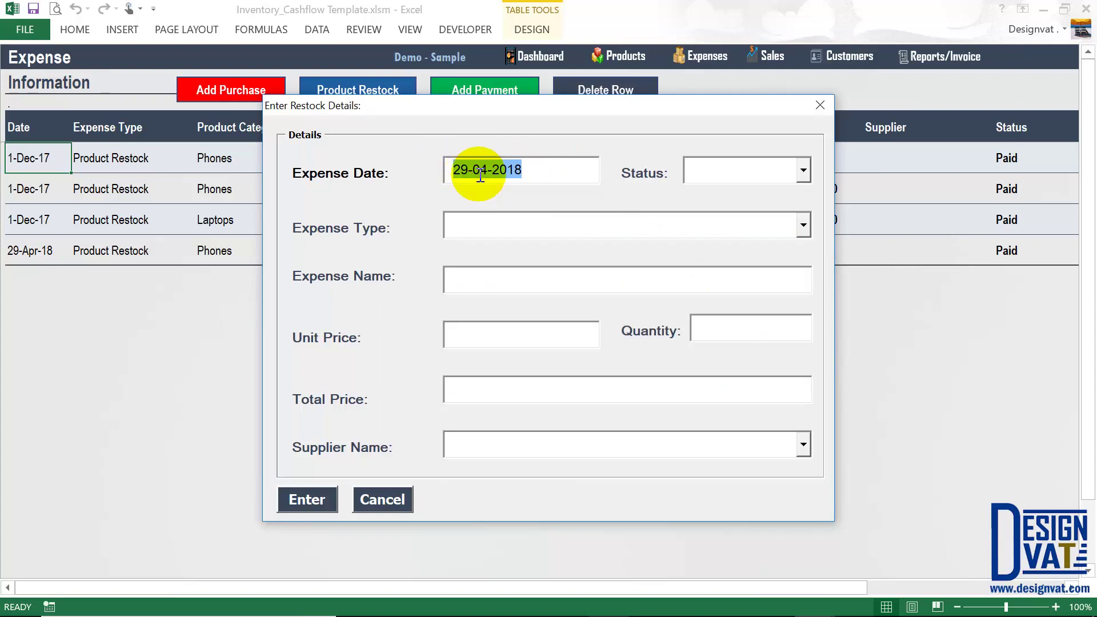
click(715, 169)
click(807, 180)
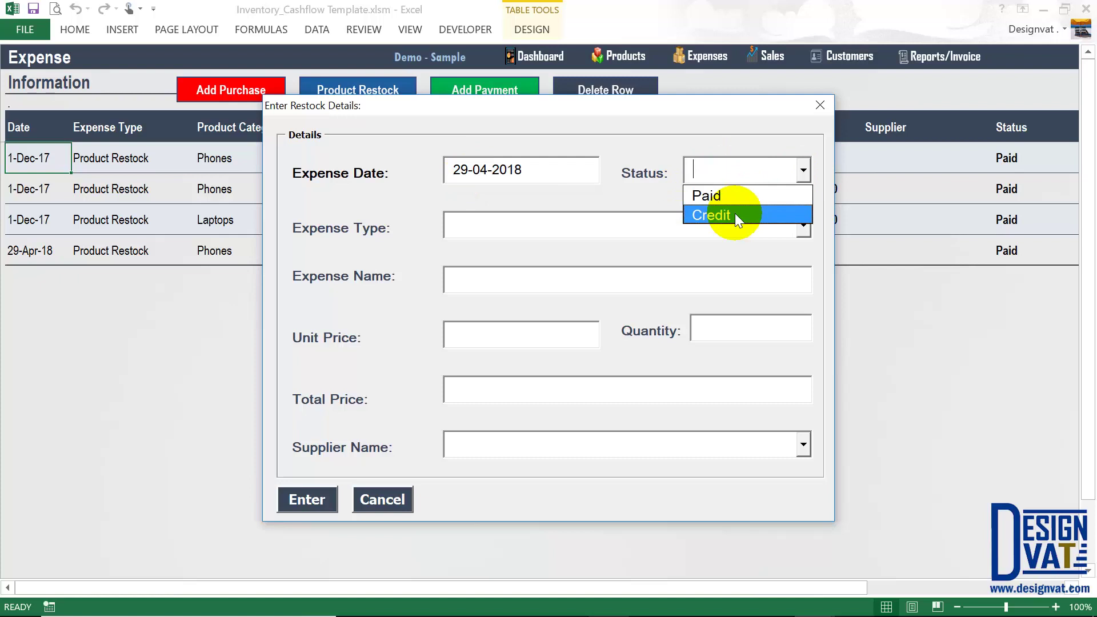
click(713, 197)
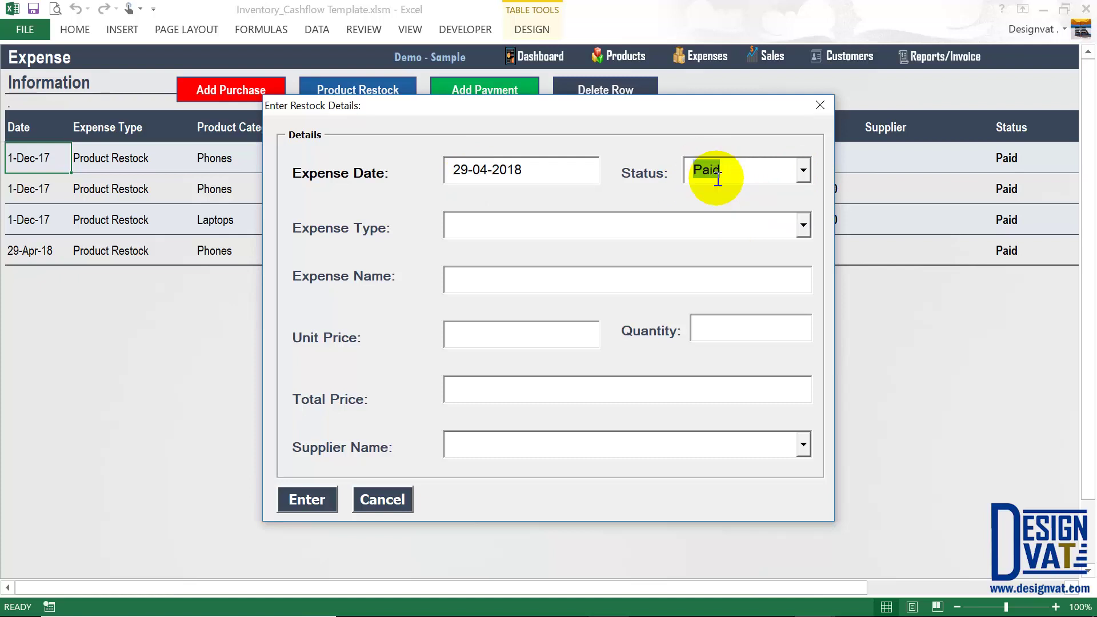
click(808, 166)
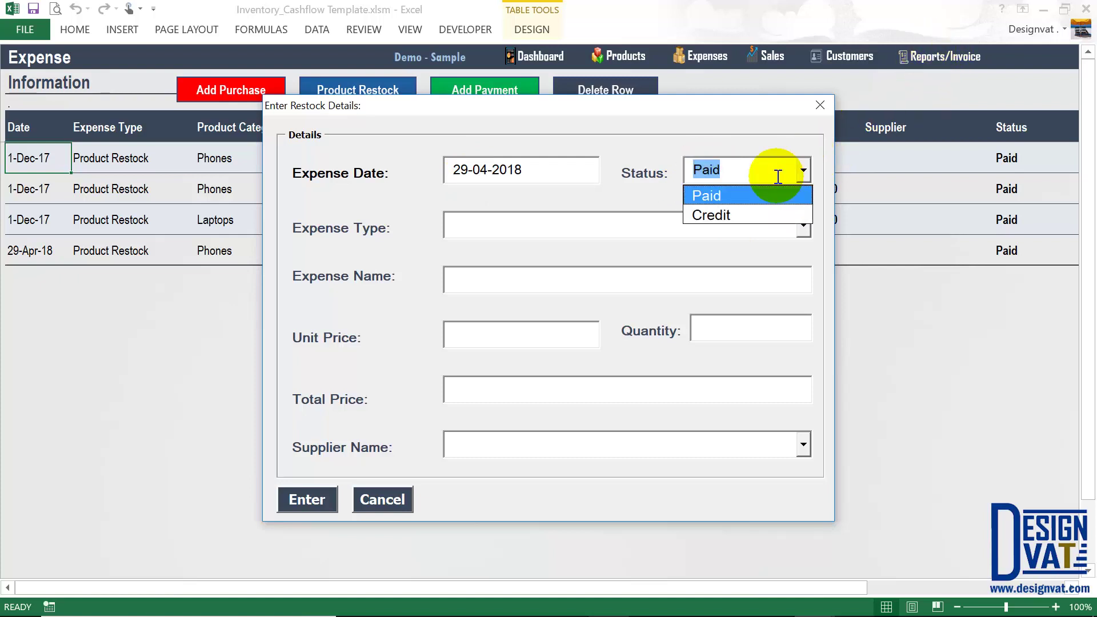
click(702, 195)
Set the Expense Type to Advertising | Marketing and the Expense Name to "Facebook Campaign - HTC One M8".
click(534, 225)
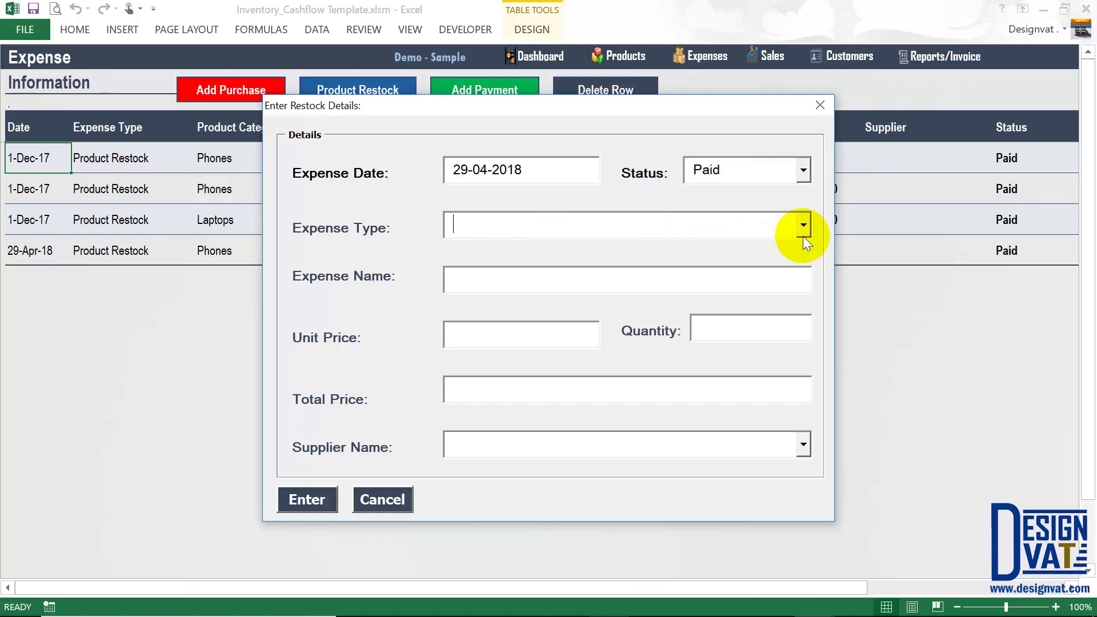
click(536, 223)
click(508, 252)
click(463, 282)
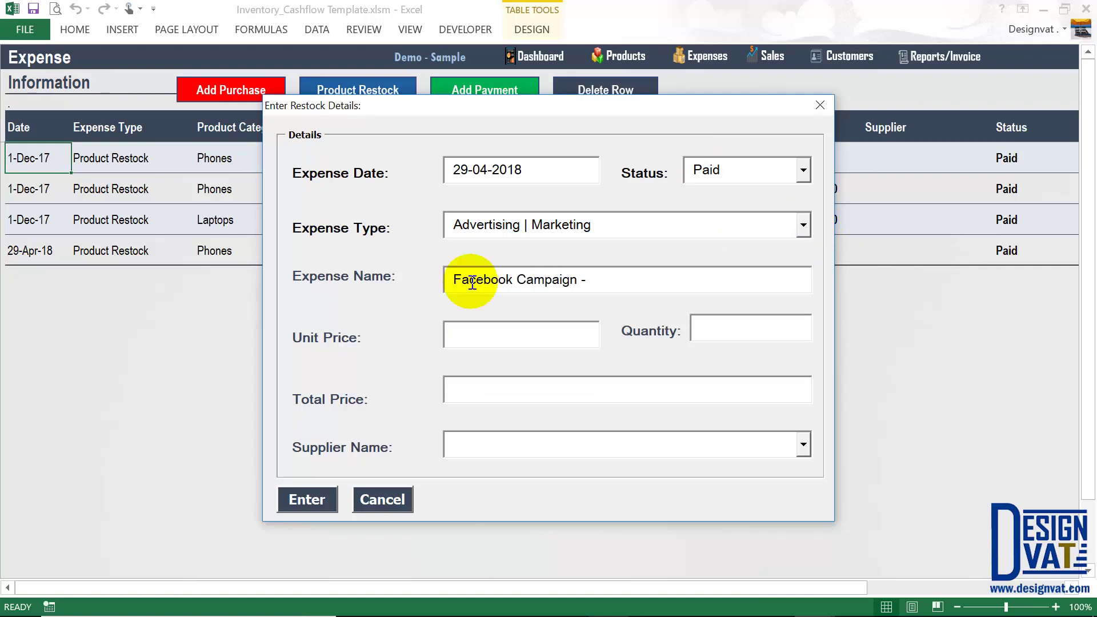
drag(594, 279, 459, 279)
click(613, 278)
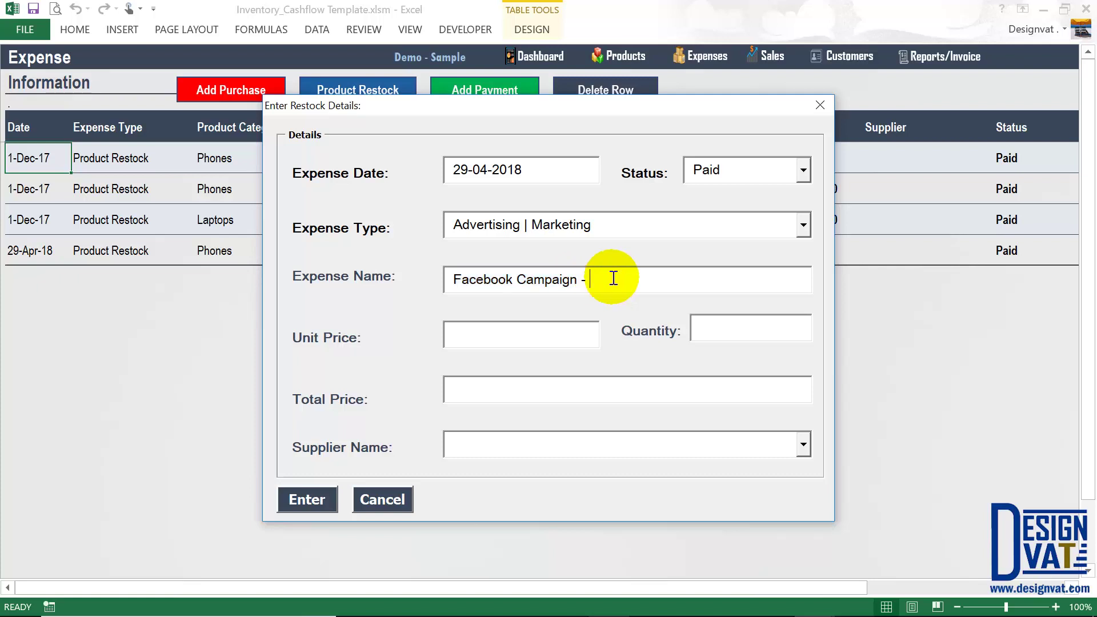
text(HTC One M8)
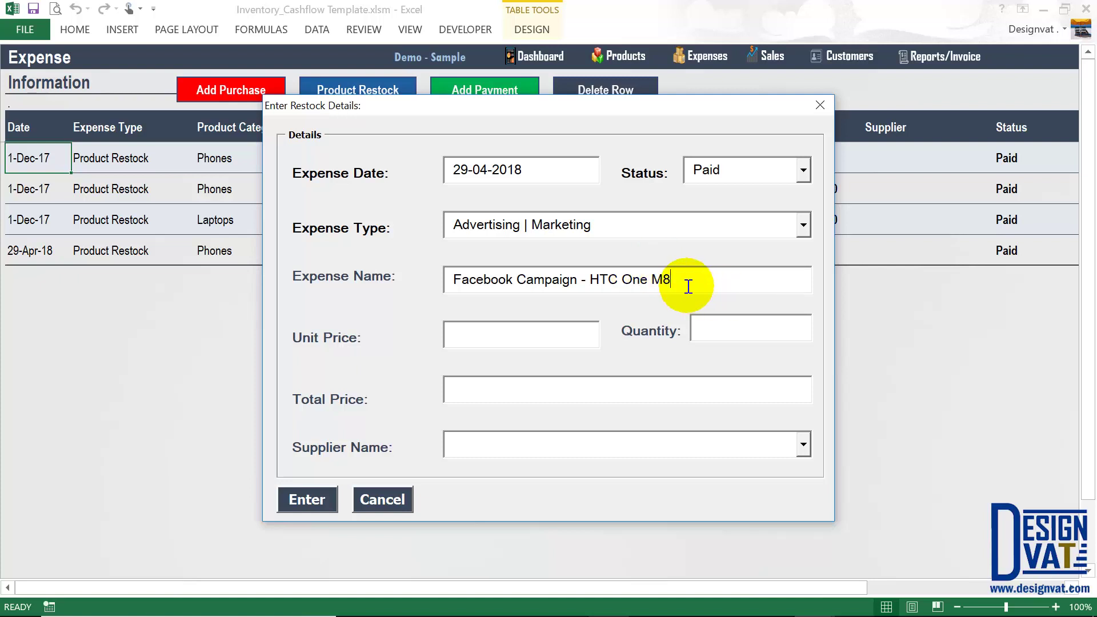
drag(682, 280, 594, 279)
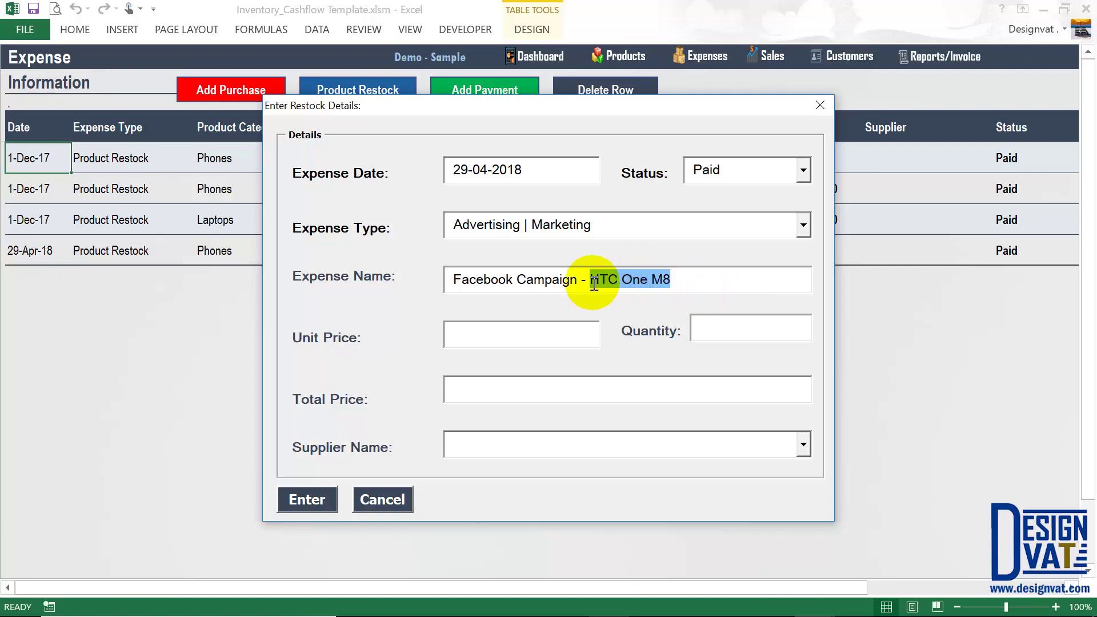
Enter a Unit Price of 20,000 and a Quantity of 1, and submit the Facebook campaign expense.
click(468, 340)
text(2000)
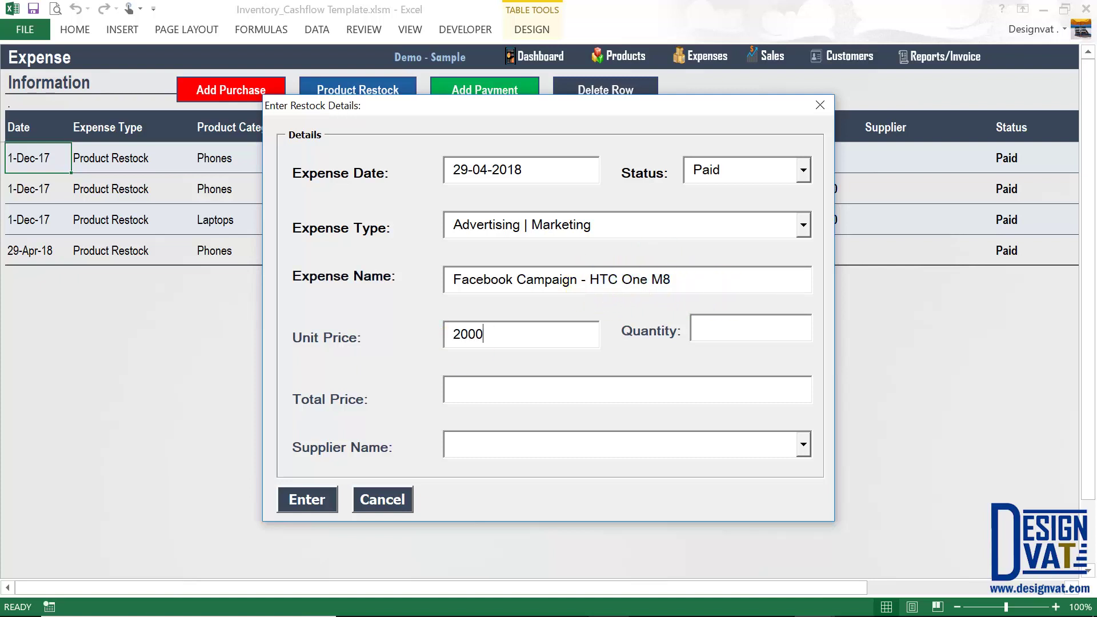
key(Tab)
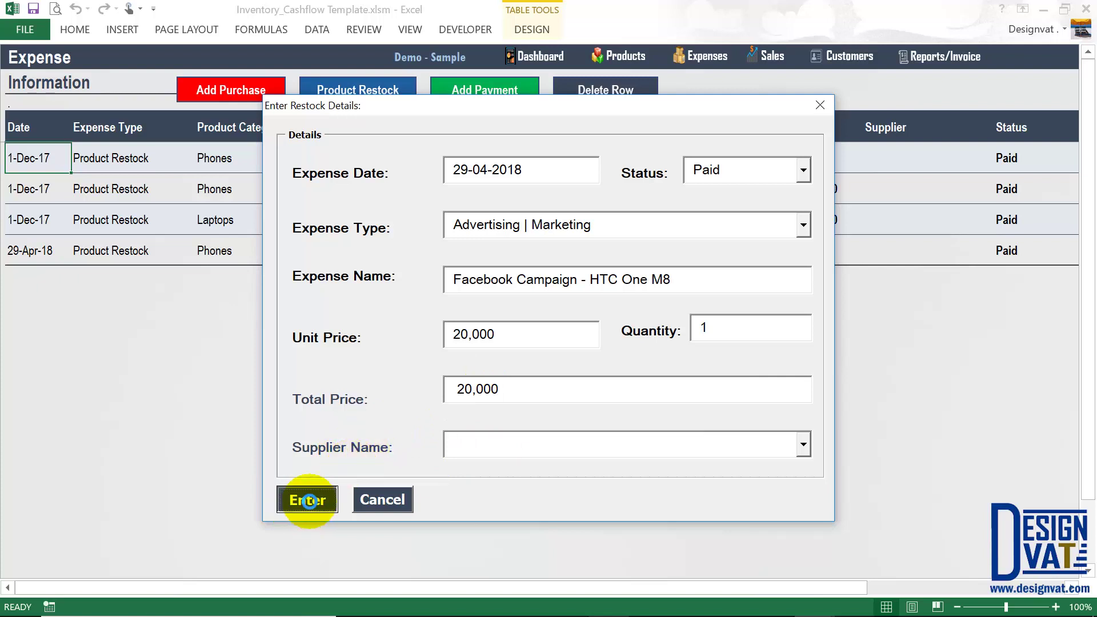
click(455, 388)
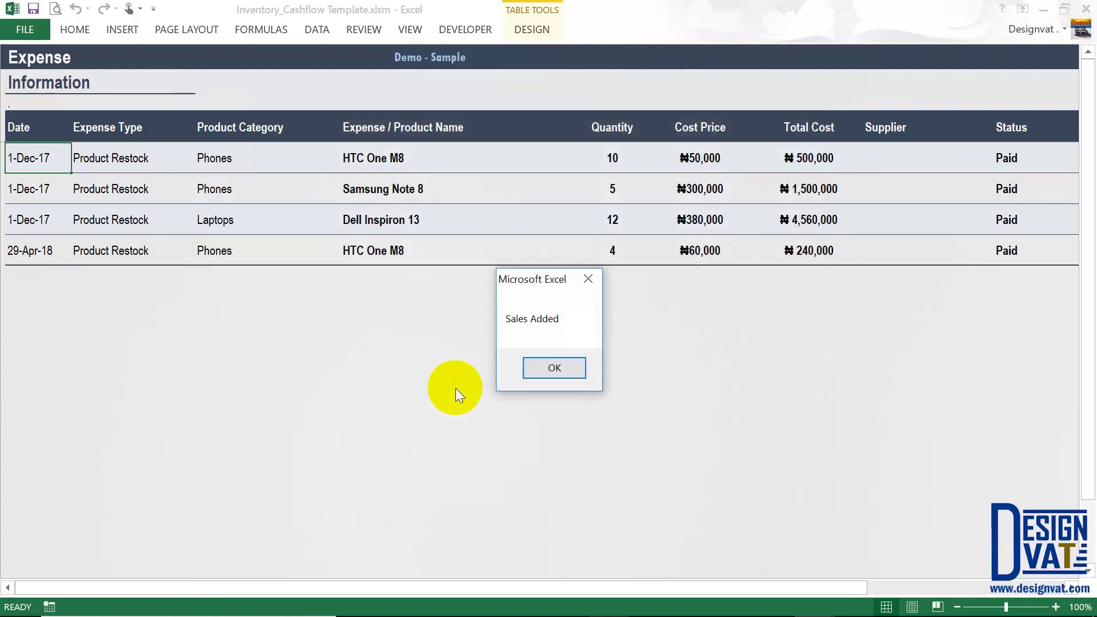
click(536, 366)
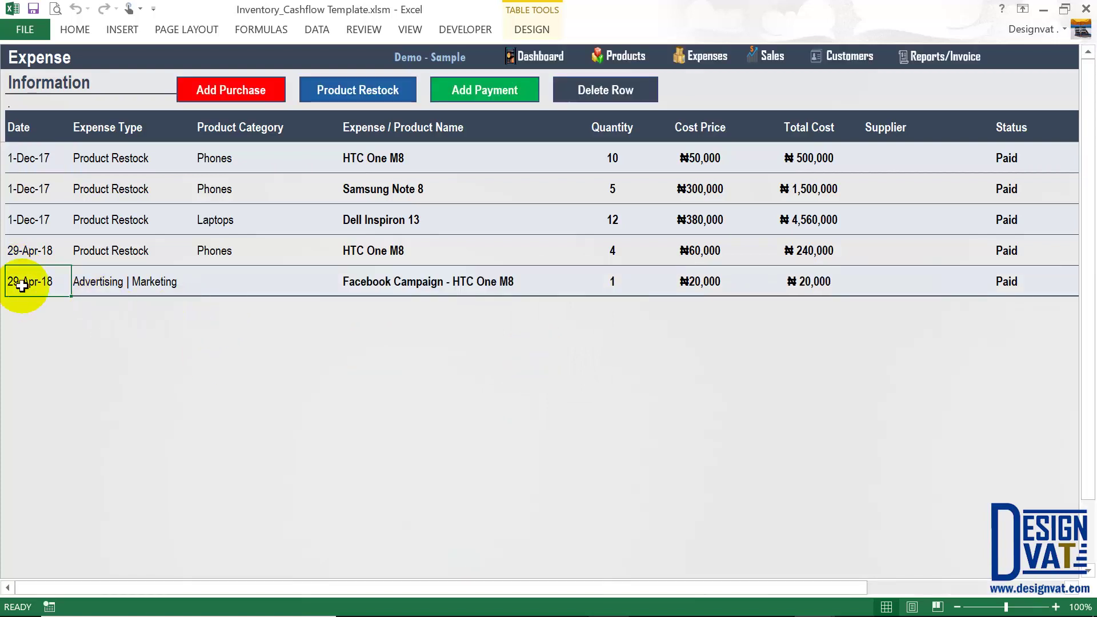
Review the expense type, name, cost price and status of the Facebook campaign row.
click(121, 280)
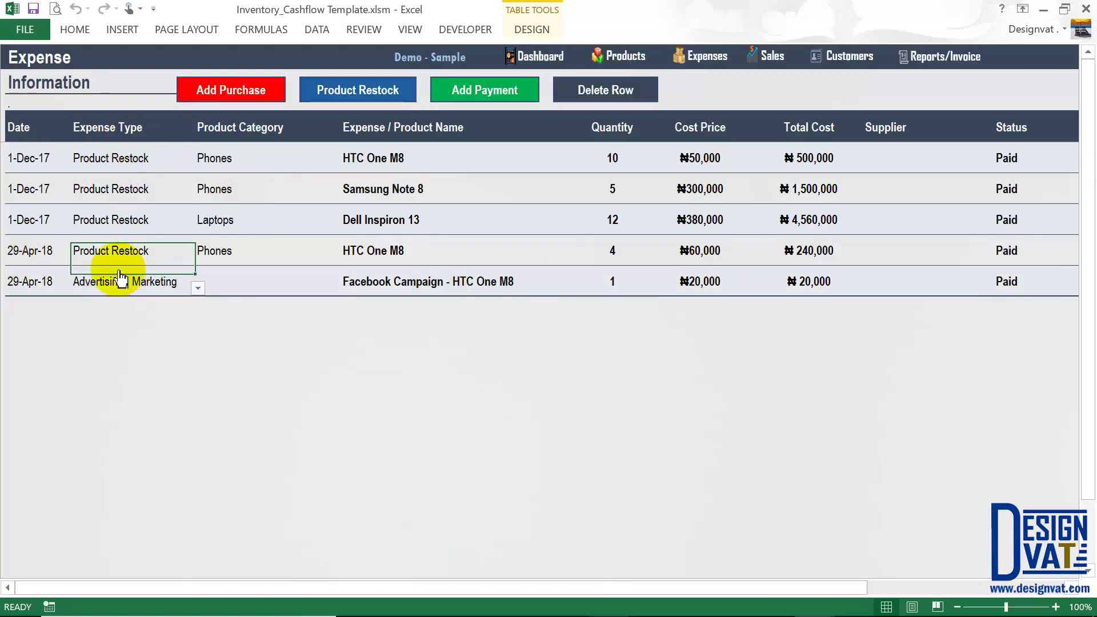
click(414, 282)
click(717, 282)
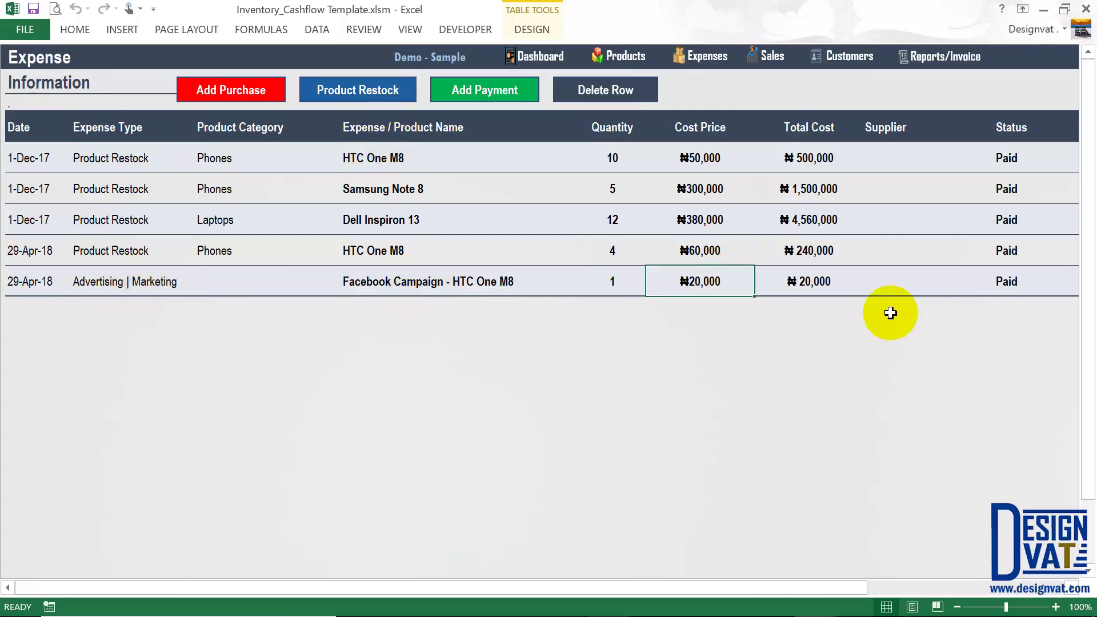
click(1006, 279)
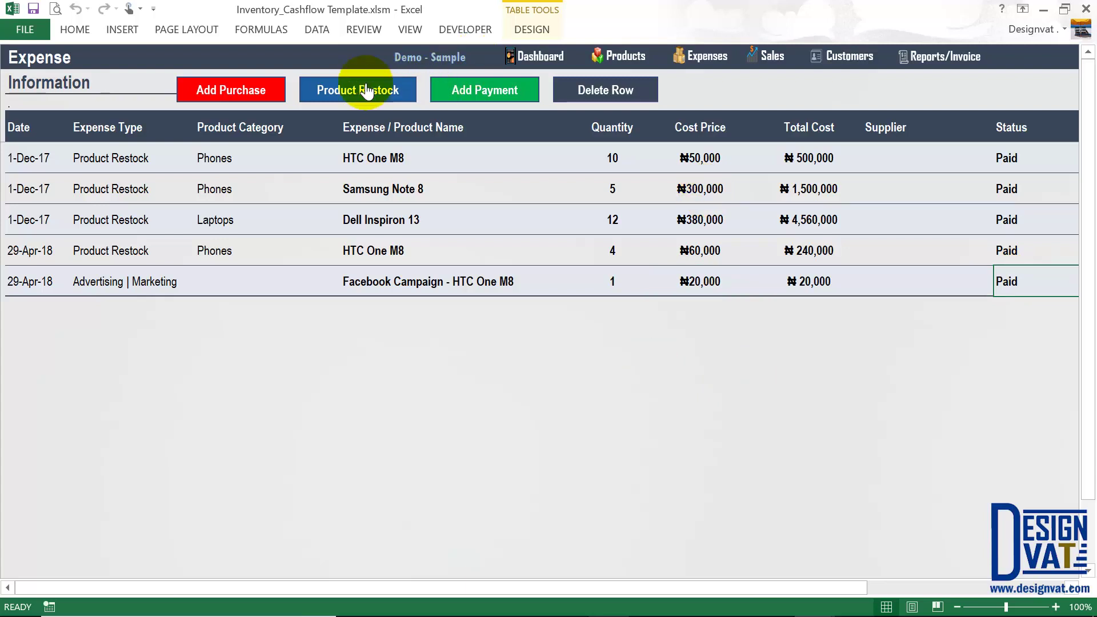
Check the preset Expense Type in the product restock form and close the form without saving.
click(352, 102)
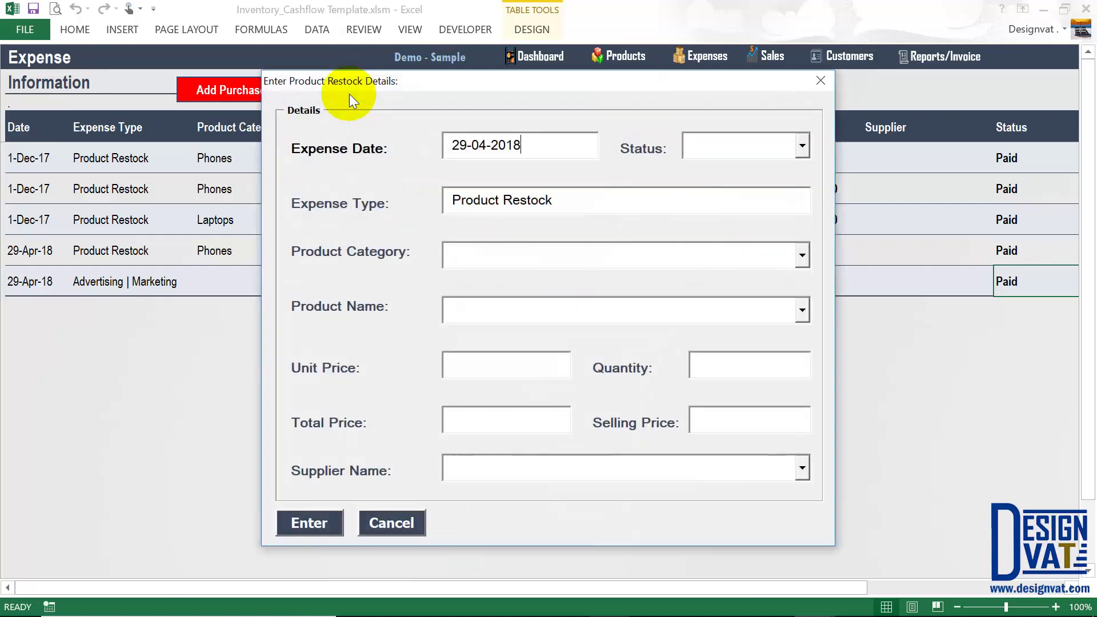
drag(534, 201, 440, 201)
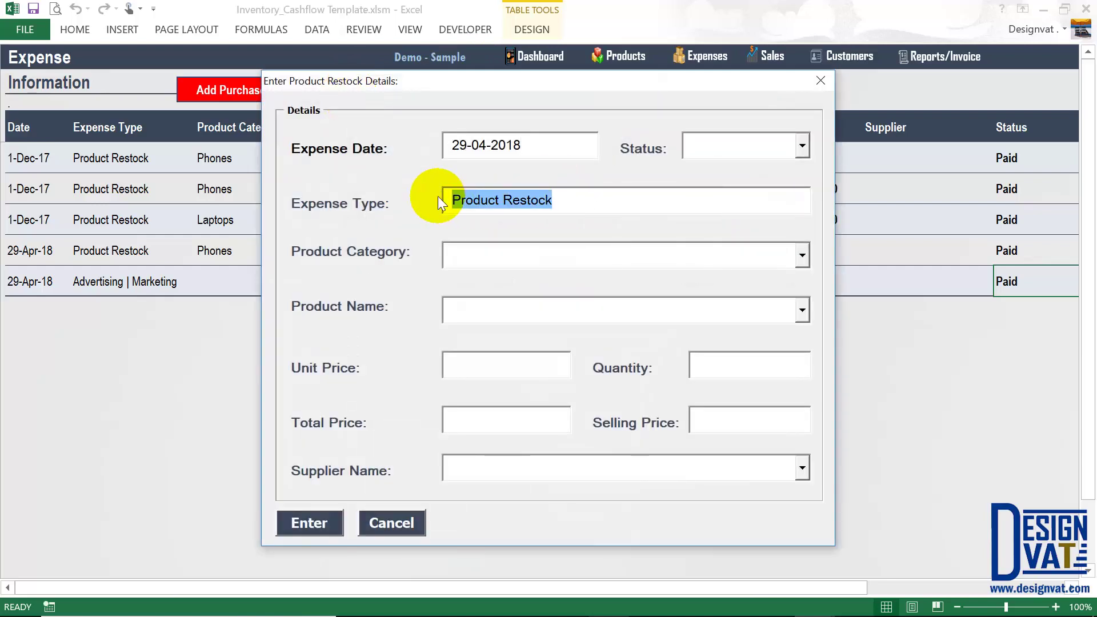
click(391, 522)
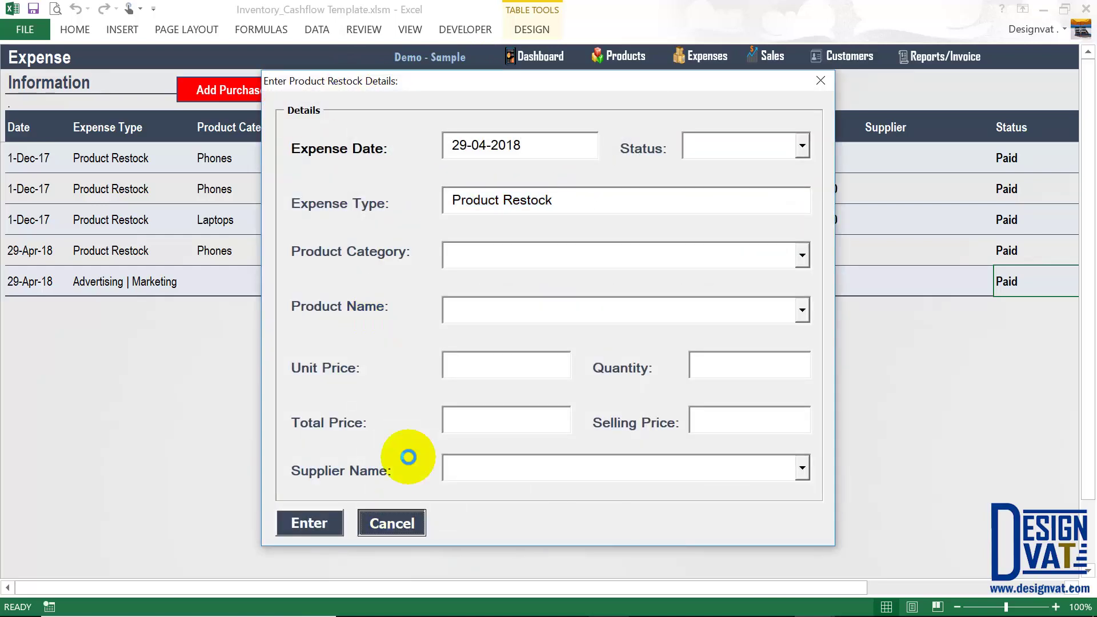
Start a new purchase entry with type Office Expenses, status Paid and the name "Stationaries - Pens (10), Folders (5)".
click(237, 98)
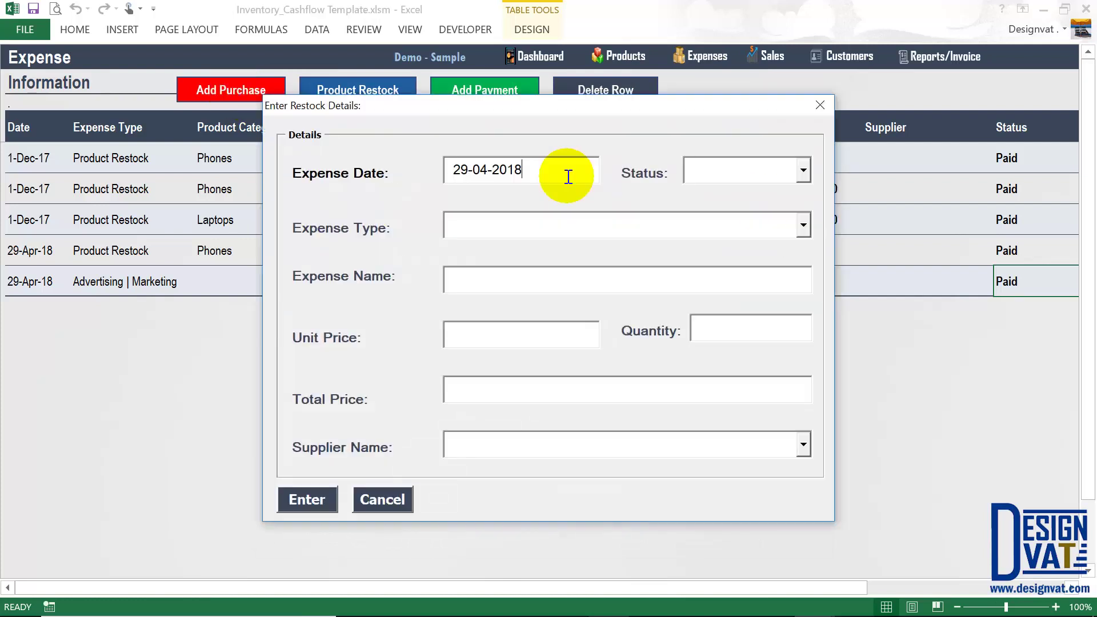
click(803, 224)
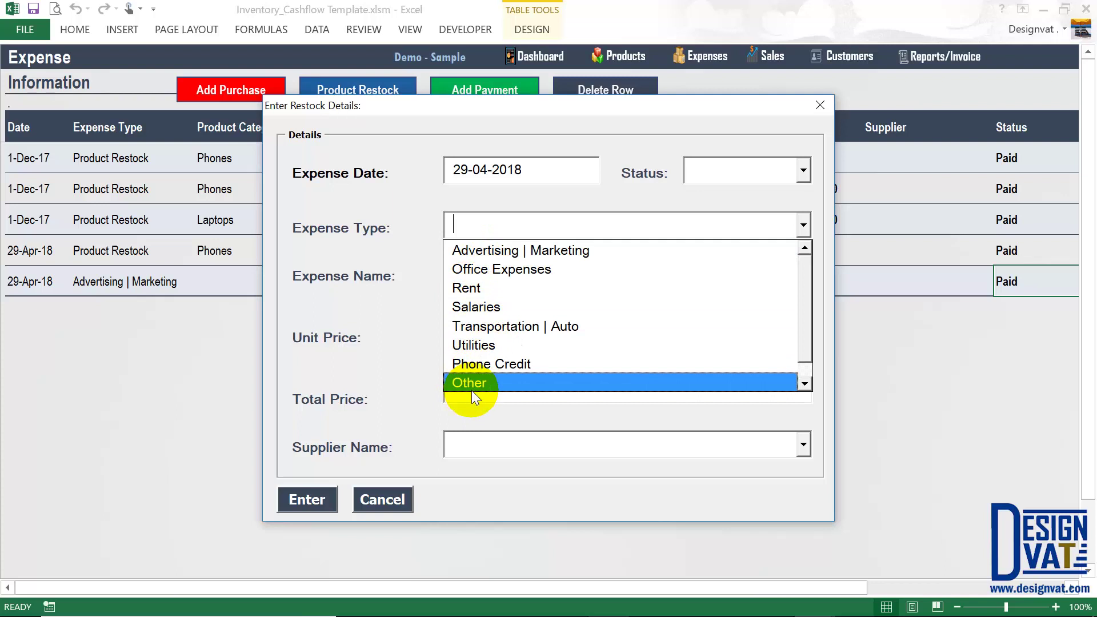
click(503, 271)
click(697, 170)
text(Paid)
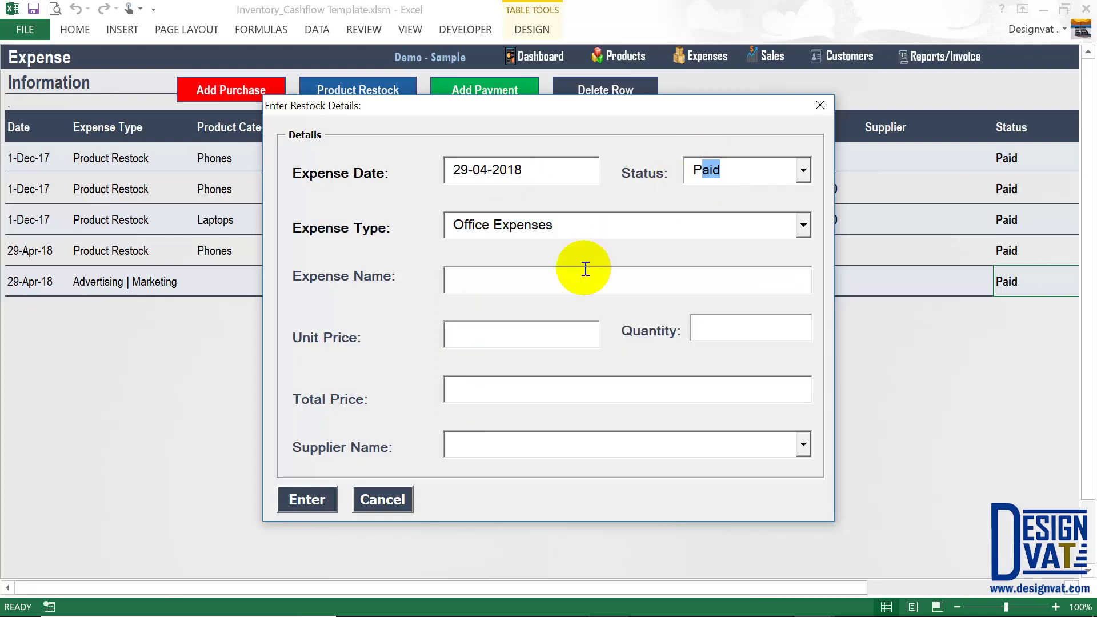
click(560, 277)
text(St)
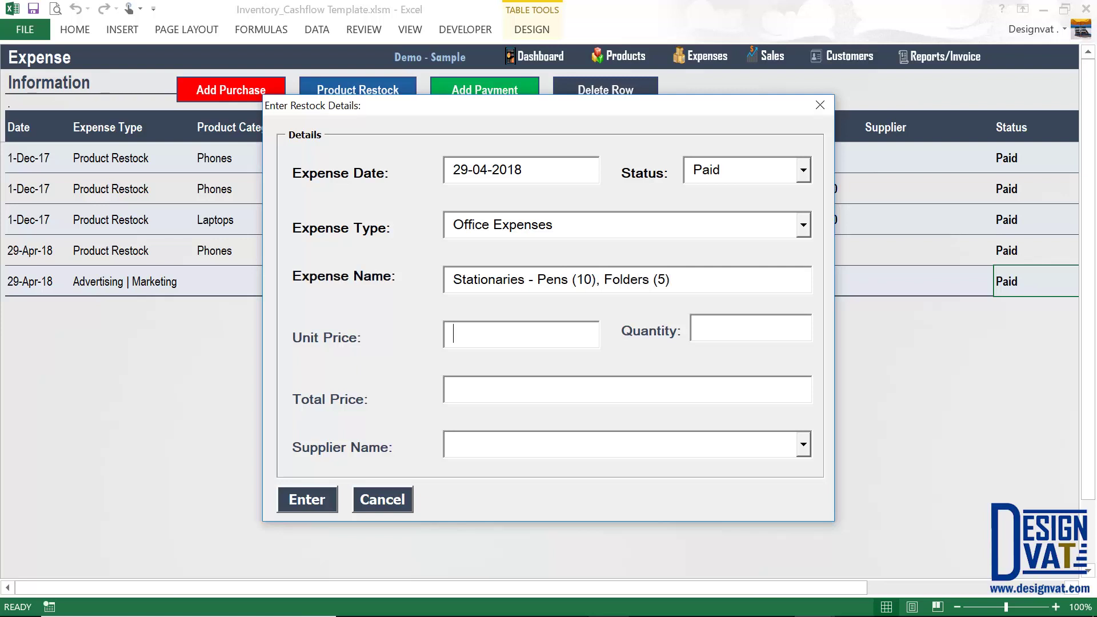
Enter a Unit Price of 5,000 and a Quantity of 1, and submit the stationery expense.
text(5000)
key(Tab)
text(1)
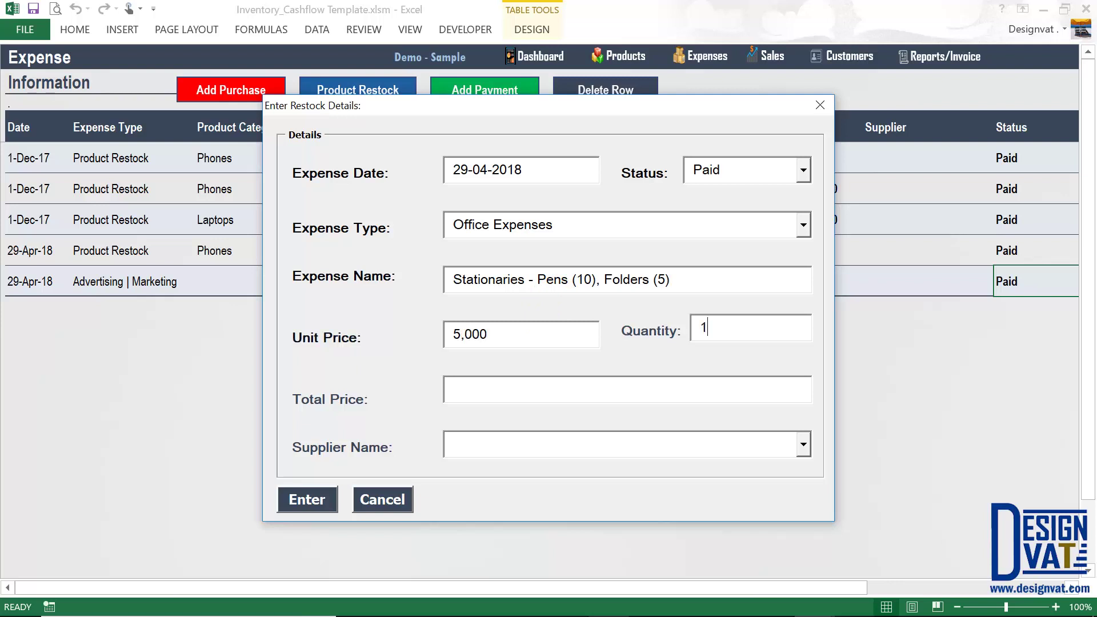
click(310, 500)
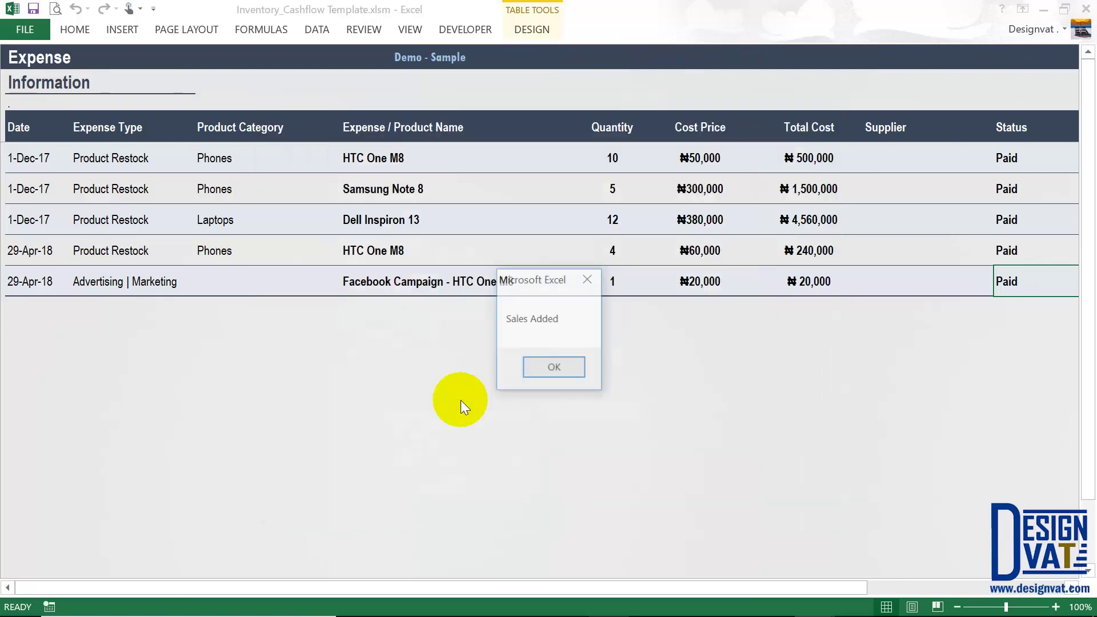
click(572, 365)
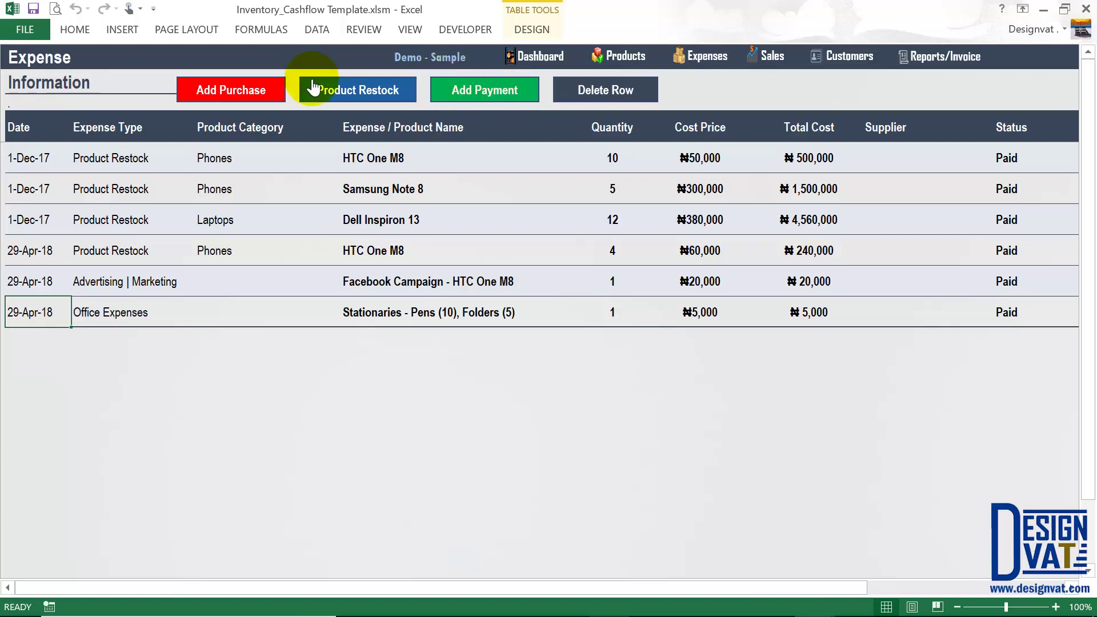
click(252, 90)
click(803, 170)
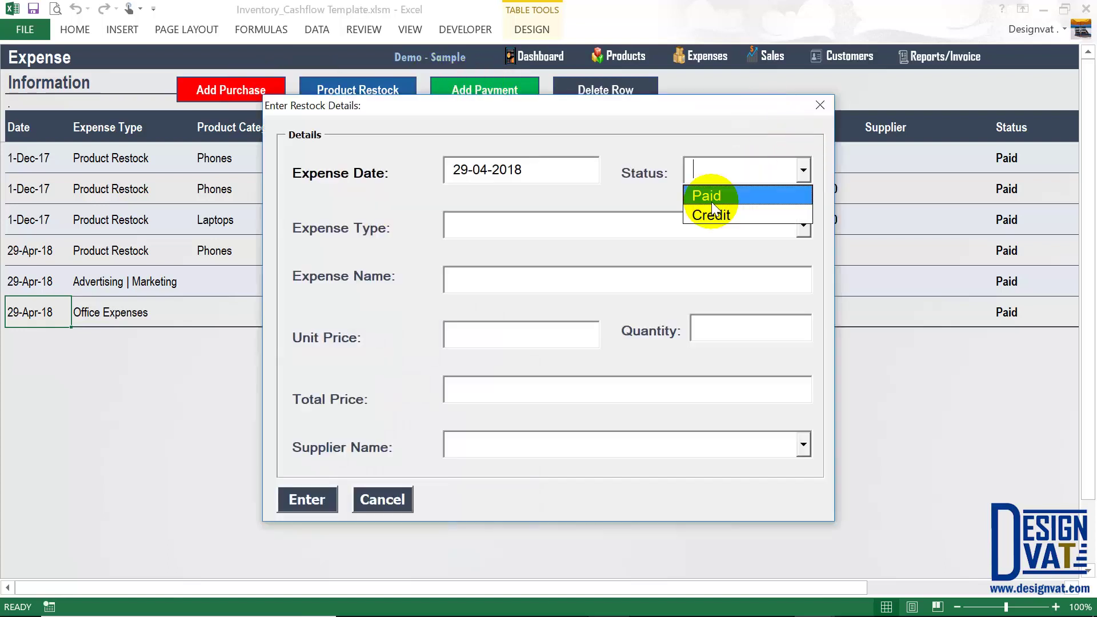
click(711, 213)
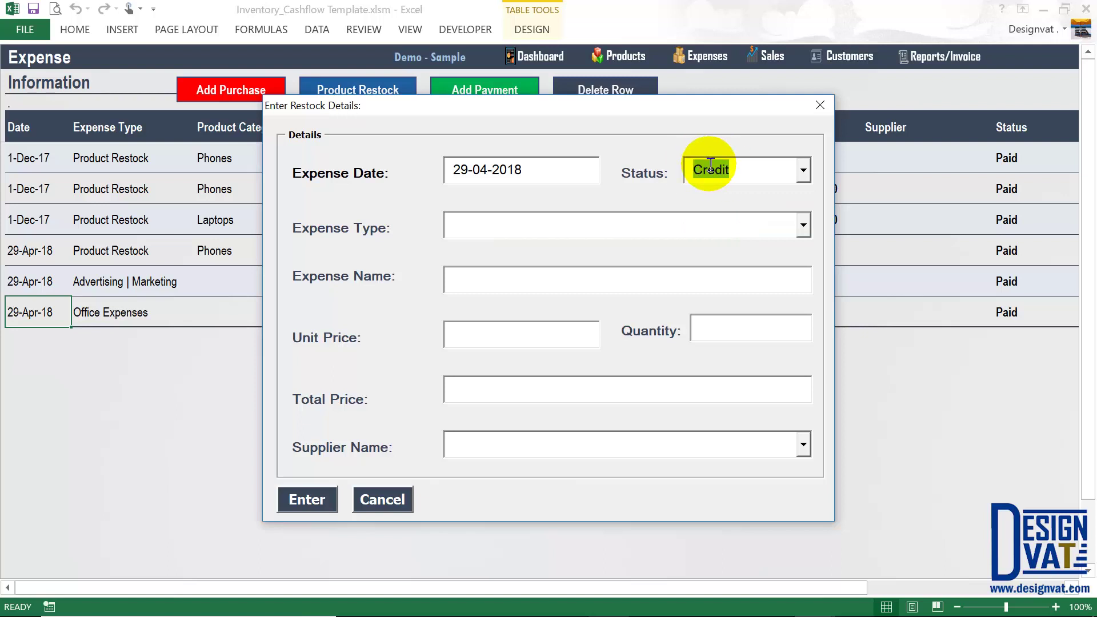
click(817, 106)
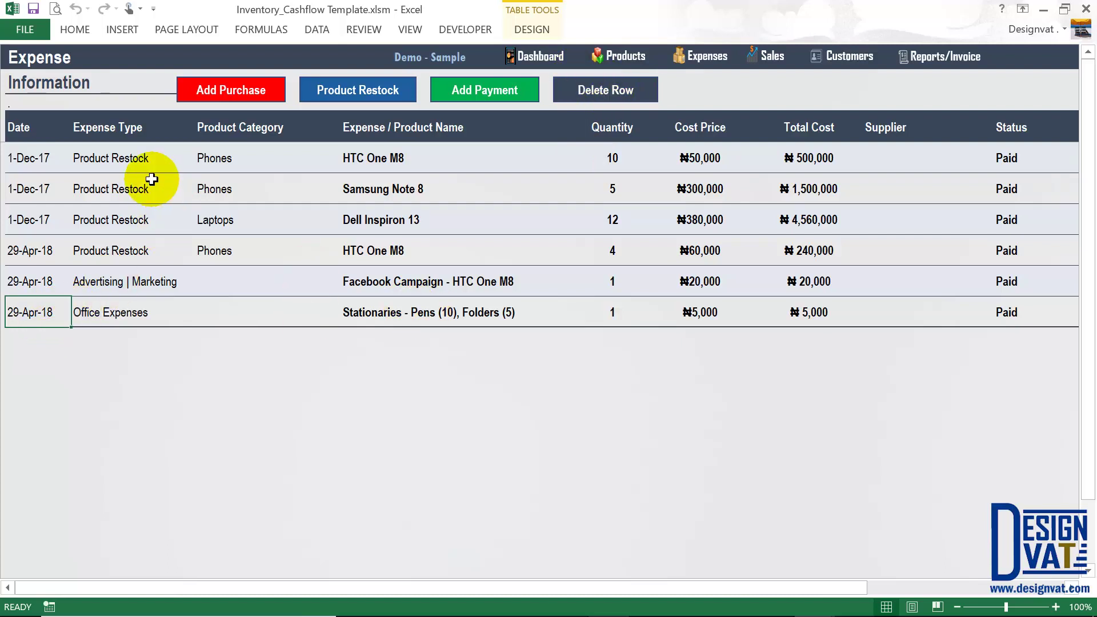
Review the product restock records for HTC One M8, Samsung Note 8 and Dell Inspiron 13 in the expense table.
click(223, 156)
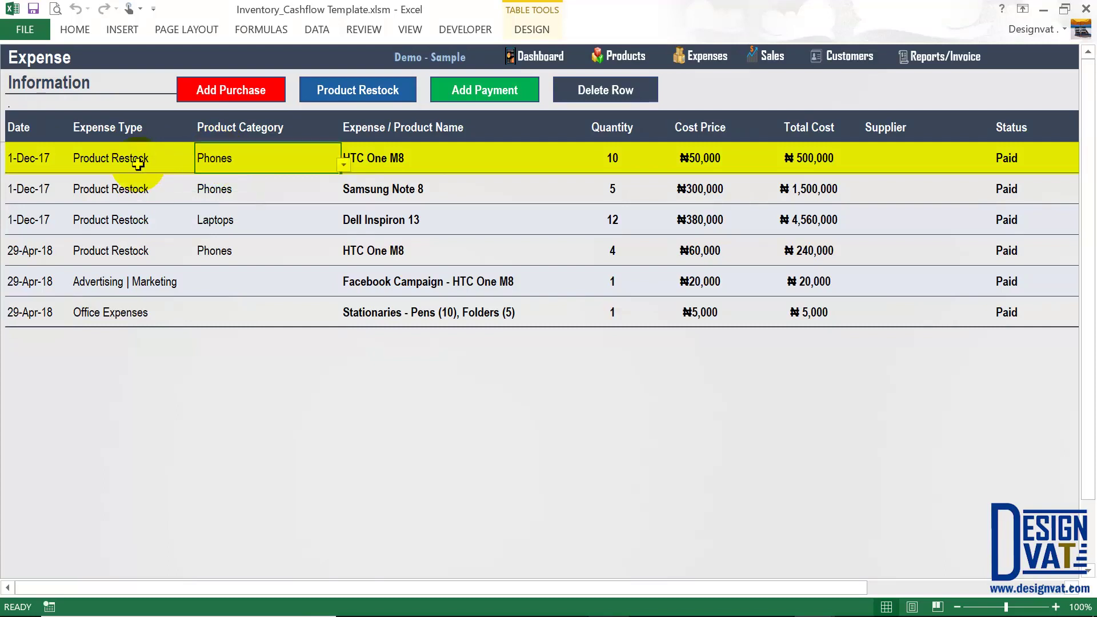
key(Right)
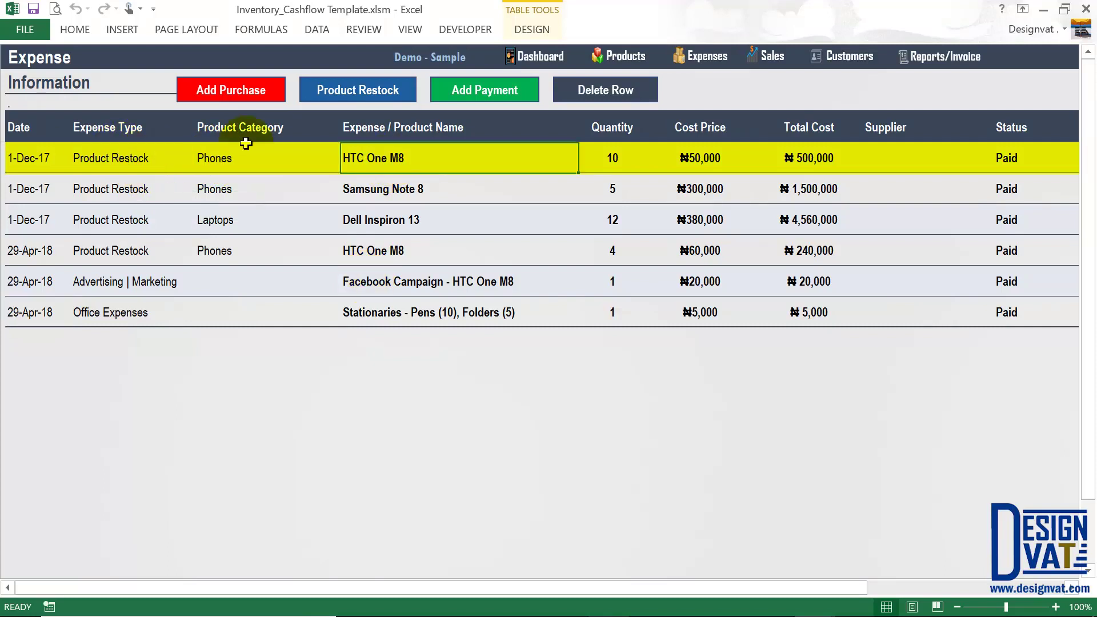
key(Down)
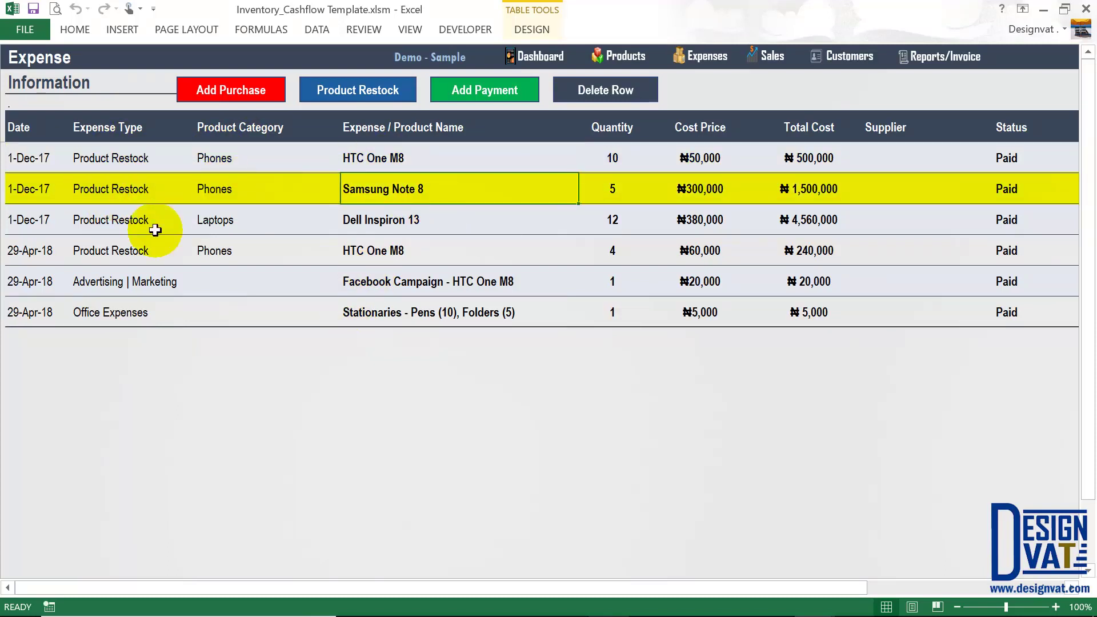
click(155, 229)
click(366, 221)
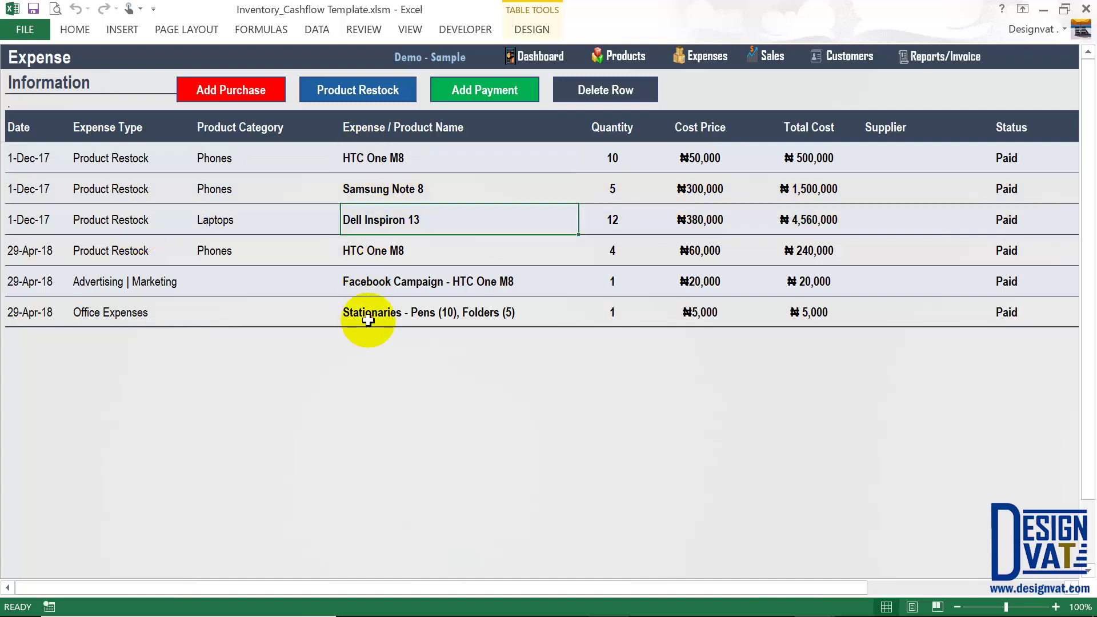
Delete the Office Expenses row for "Stationaries - Pens (10), Folders (5)" from the expense table and confirm the deletion.
click(110, 313)
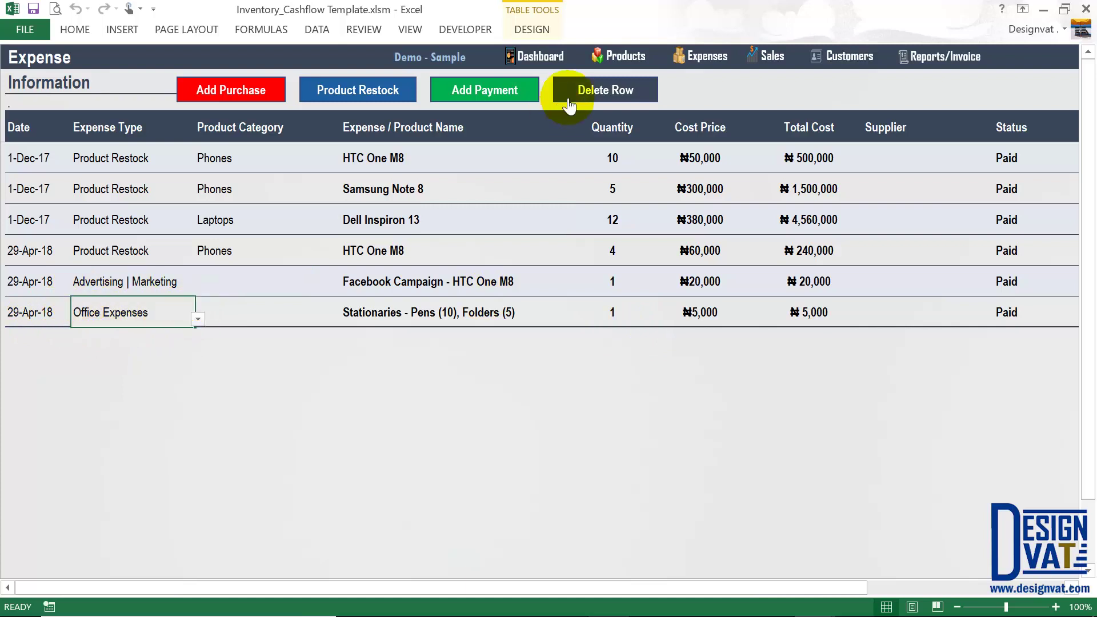
click(588, 90)
drag(516, 265, 514, 200)
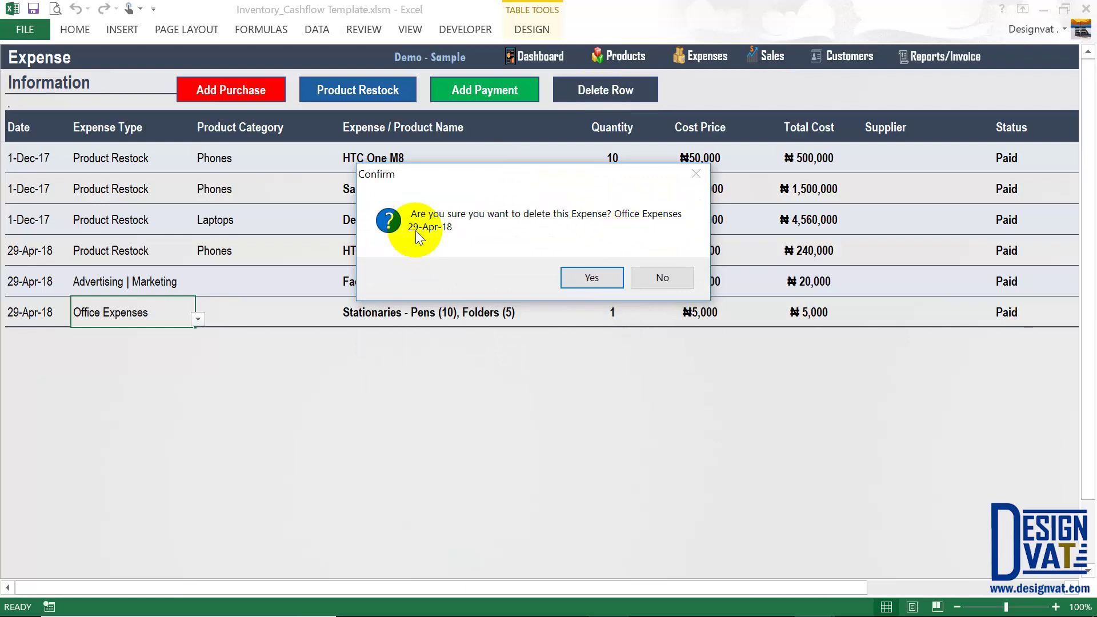
click(594, 280)
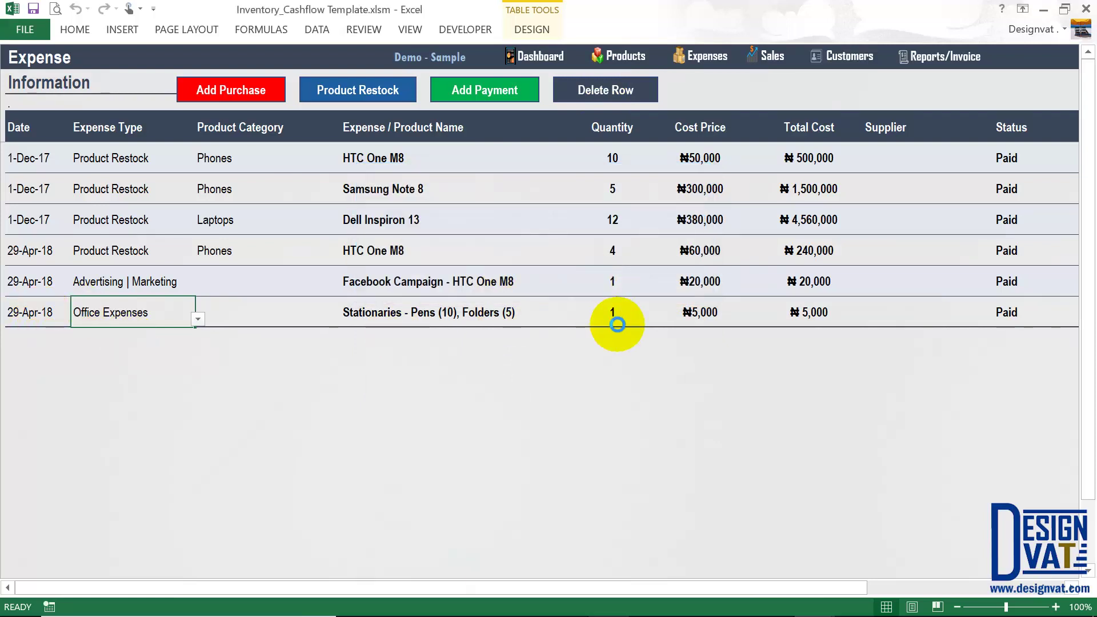